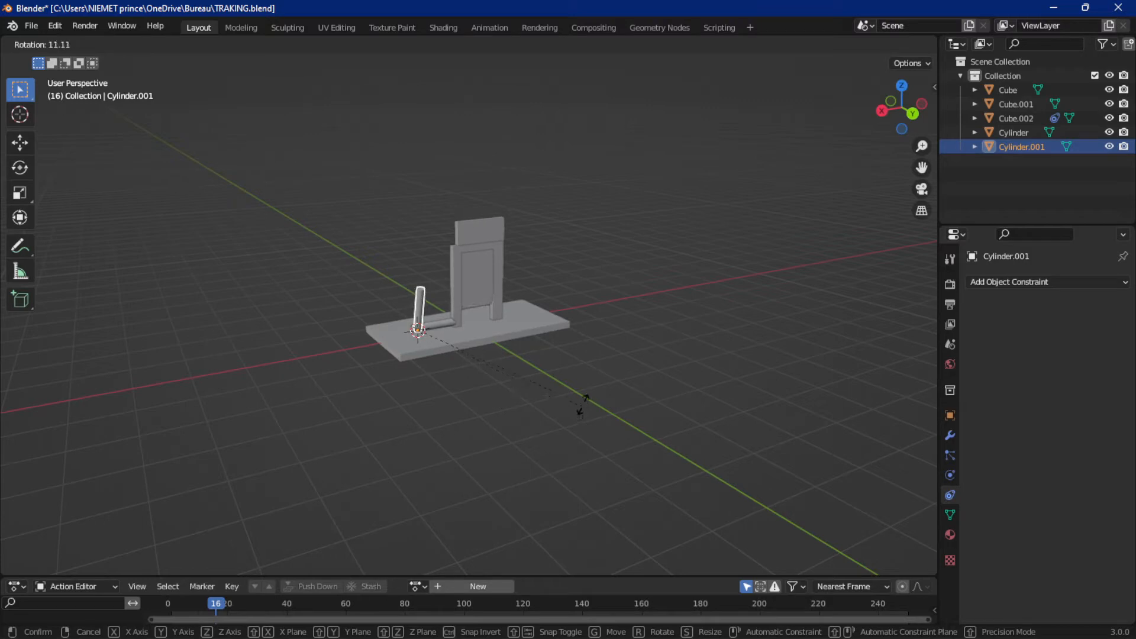
Rotate the upright cylinder by about -2.5° and -12.6° to test how the panel in the frame moves with it
left_click(586, 363)
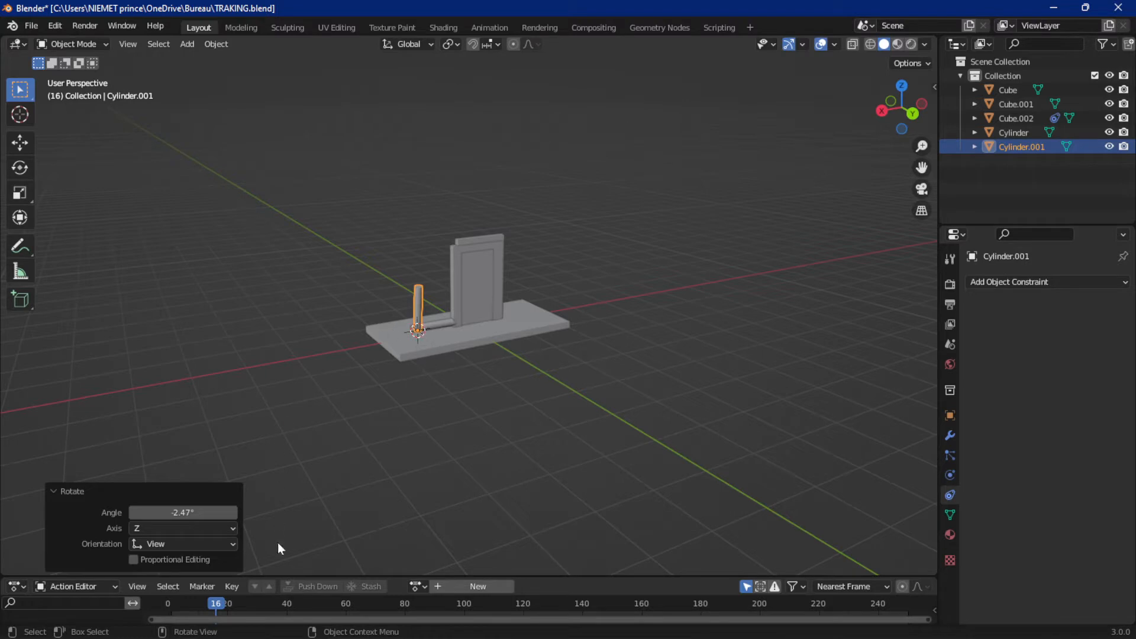
key("space")
key("space")
scroll(419, 284, "up", 3)
scroll(350, 287, "down", 3)
key("r")
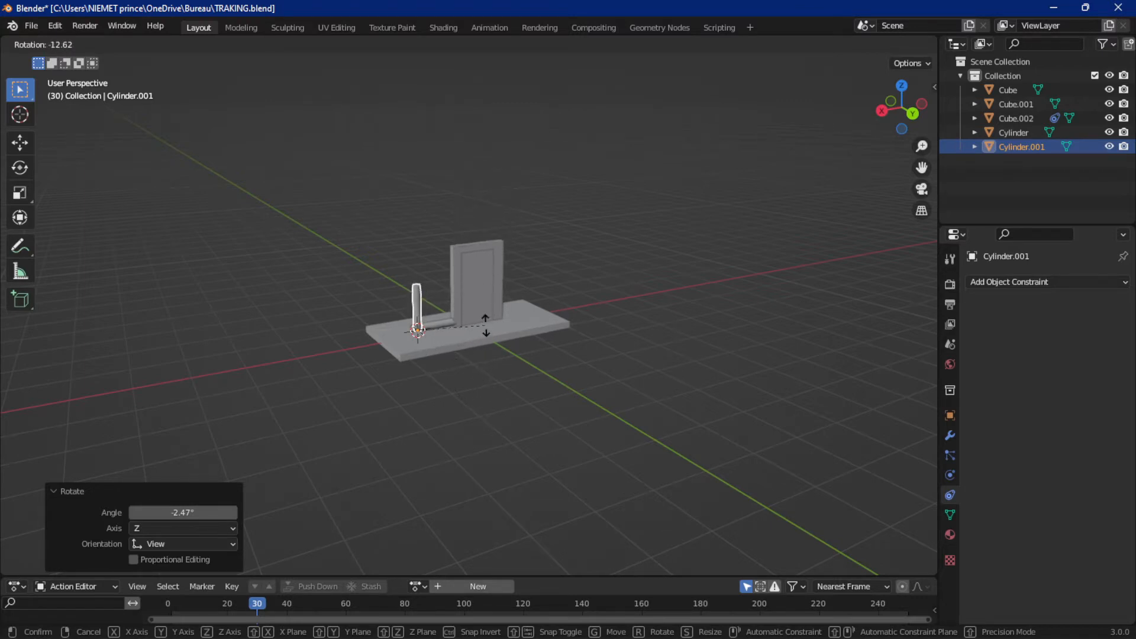
left_click(485, 324)
Start a new file from the General template
left_click(32, 26)
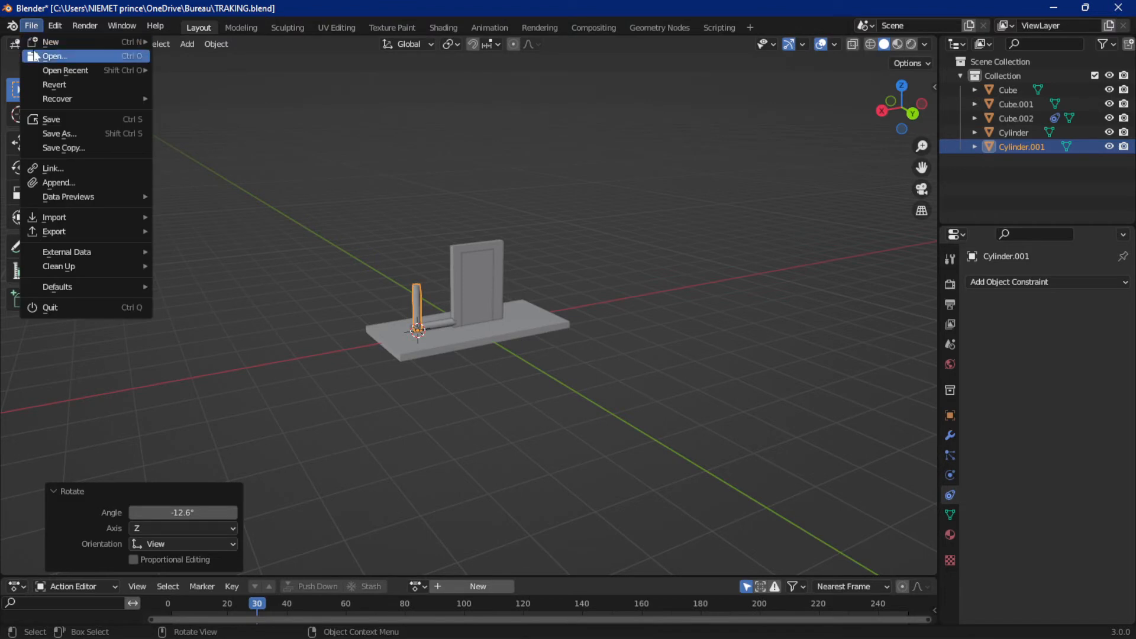
mouse_move(54, 44)
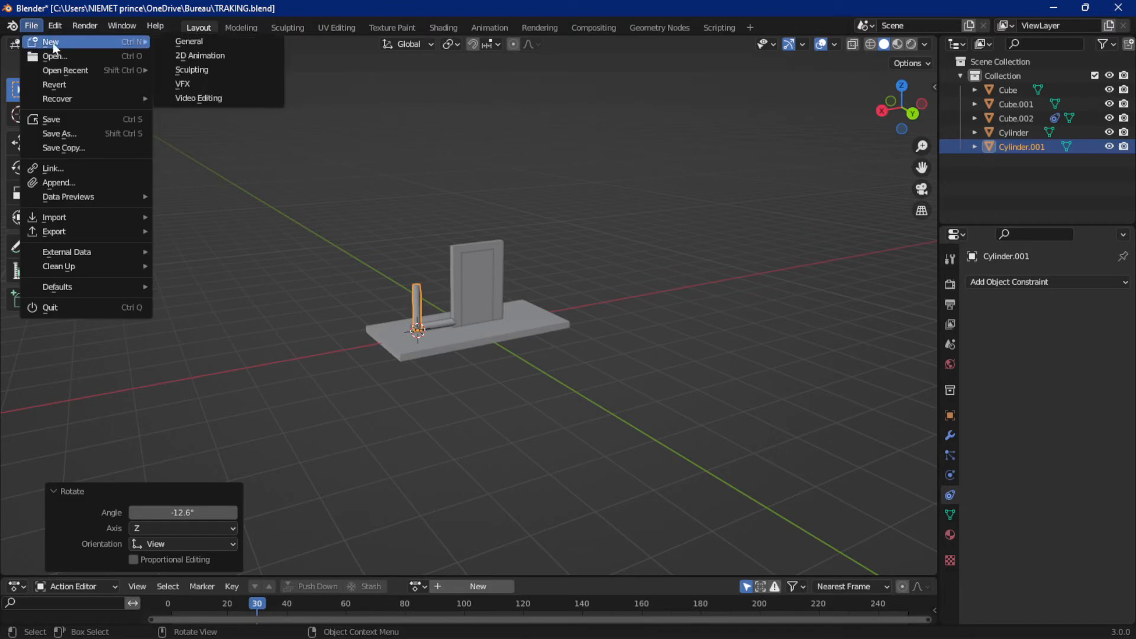
left_click(204, 44)
left_click(593, 351)
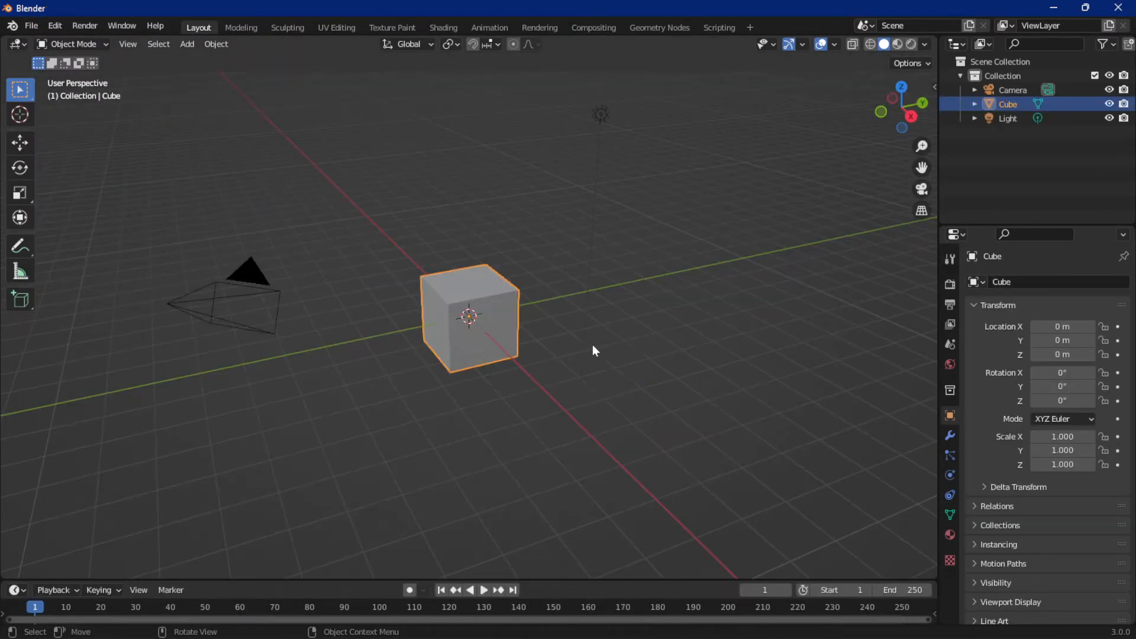
Flatten the default cube along the Z axis into a thin slab
middle_click_drag(401, 337, 581, 304)
middle_click_drag(497, 307, 595, 279)
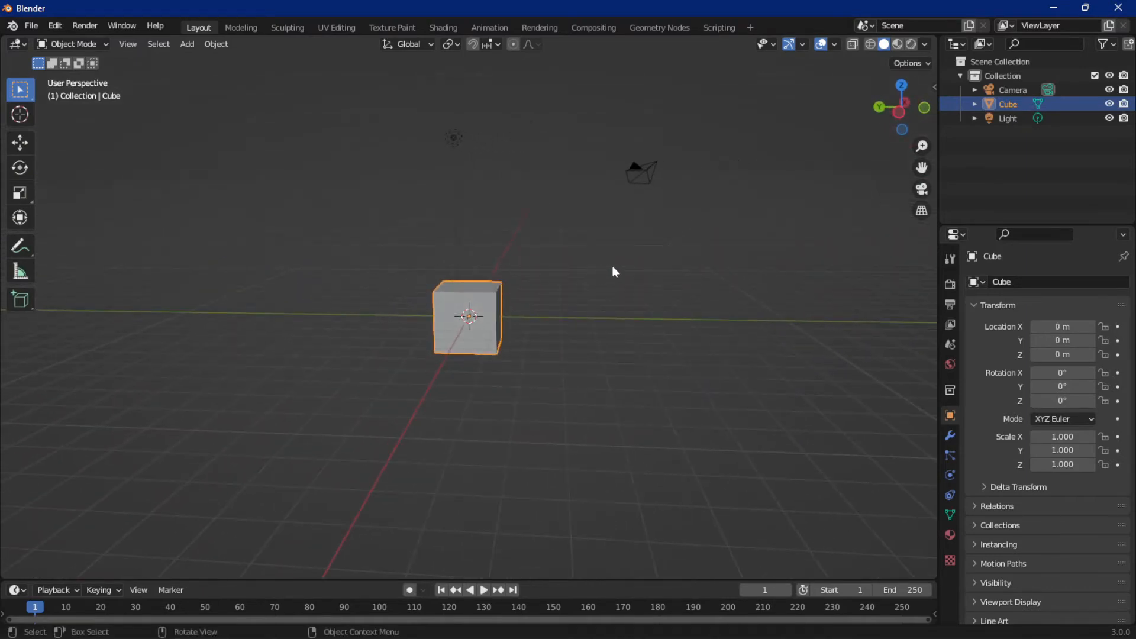
left_click(899, 113)
scroll(649, 278, "up", 4)
key("s")
key("z")
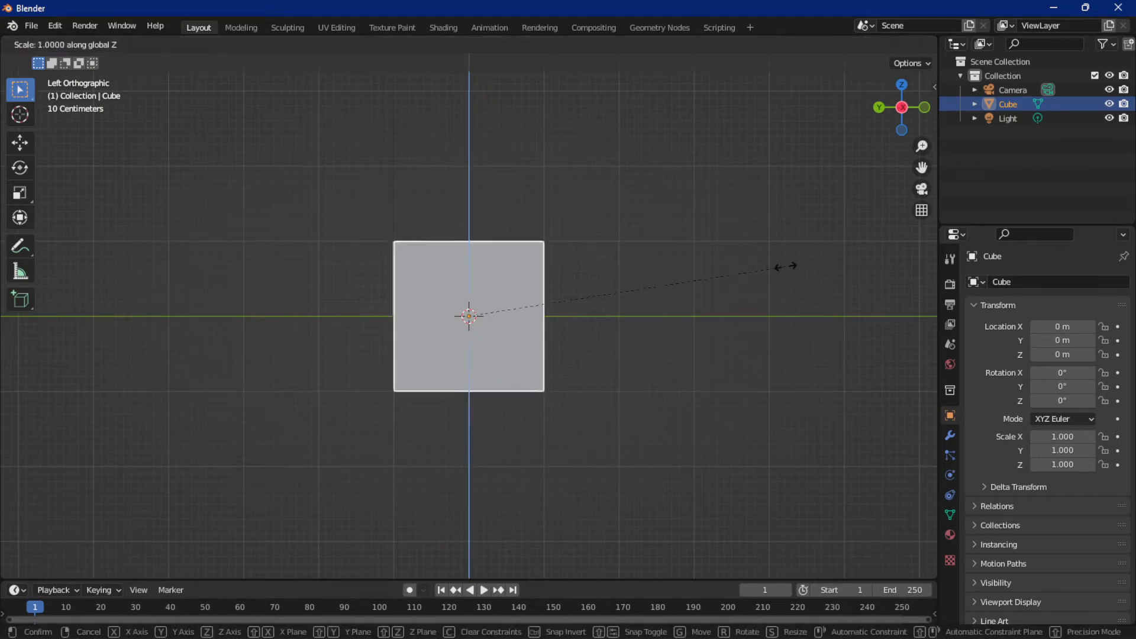
left_click(497, 309)
Enlarge the slab to a scale of about 2.77 in X and Y, and thin it to about 0.11 in Z
middle_click_drag(497, 309, 523, 353)
key("s")
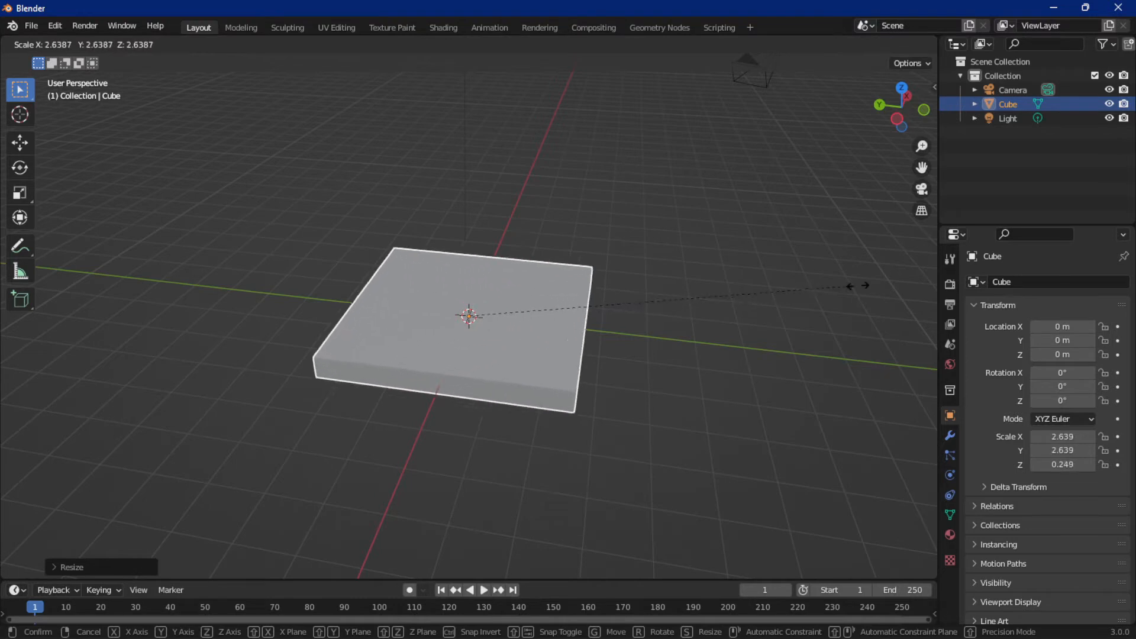
left_click(854, 286)
key("s")
key("z")
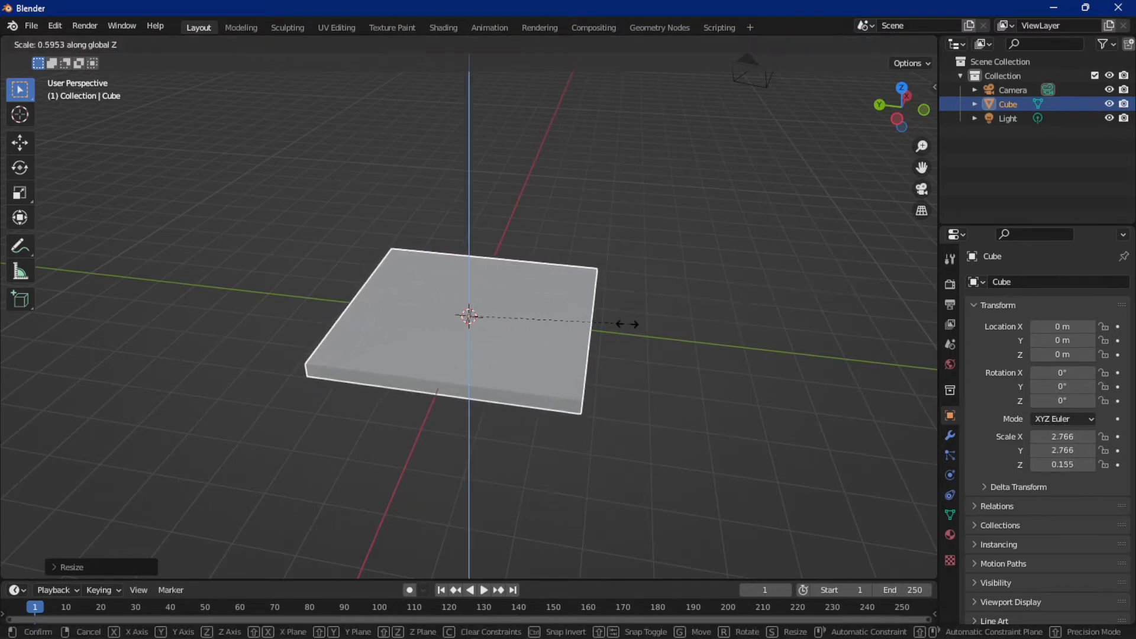
left_click(583, 331)
Add a second cube and shrink it uniformly to a scale of about 0.216
middle_click_drag(583, 332, 597, 301)
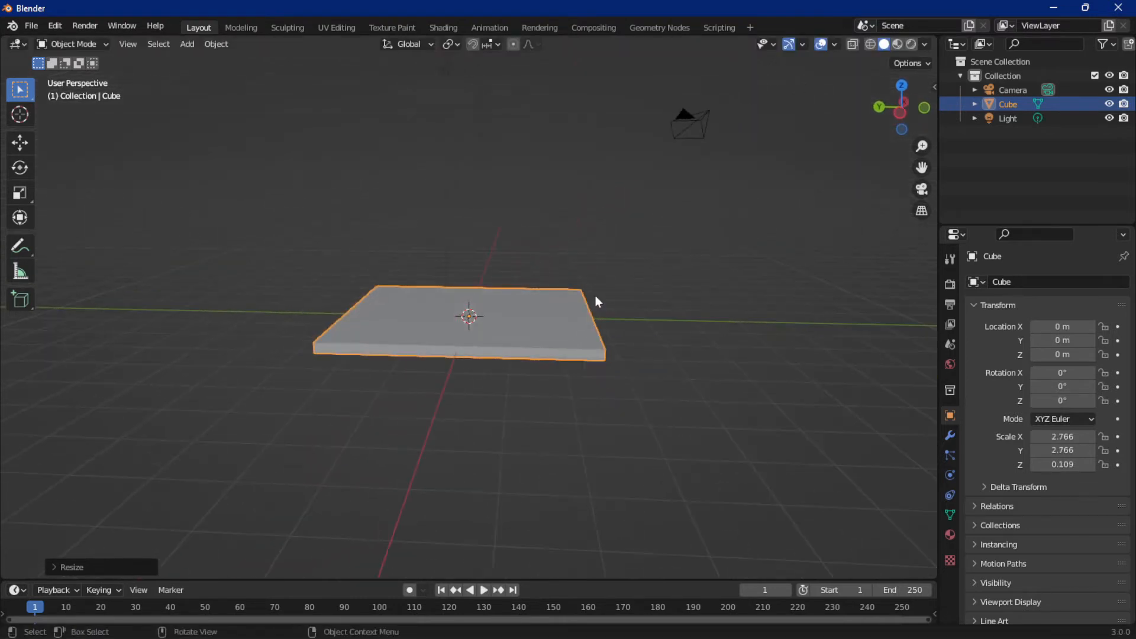
left_click(187, 44)
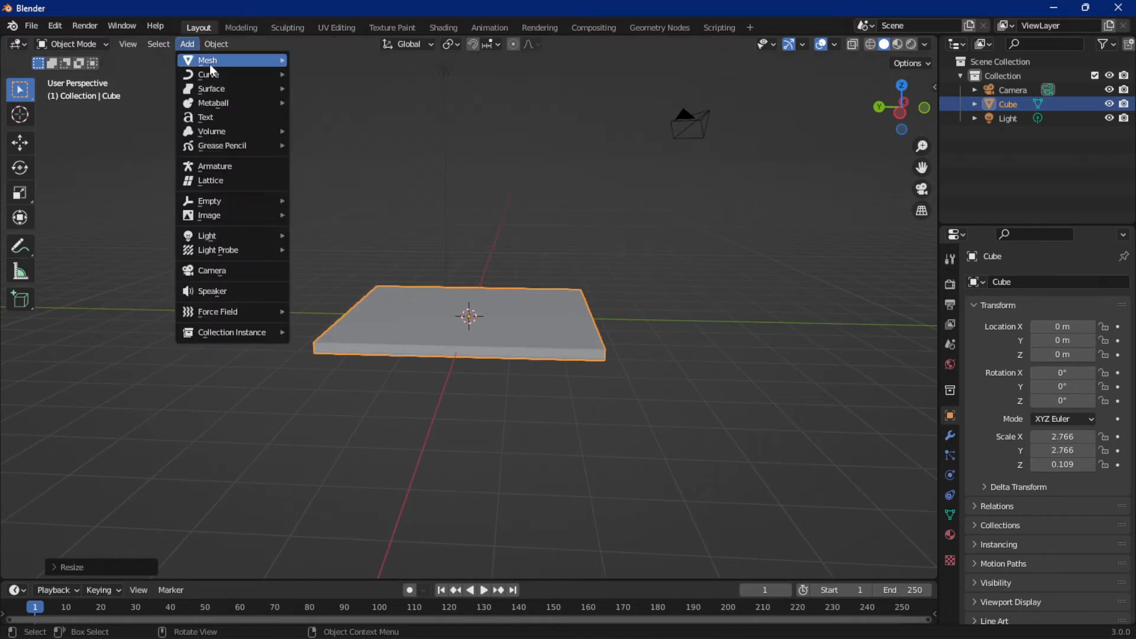
mouse_move(211, 60)
left_click(323, 74)
key("s")
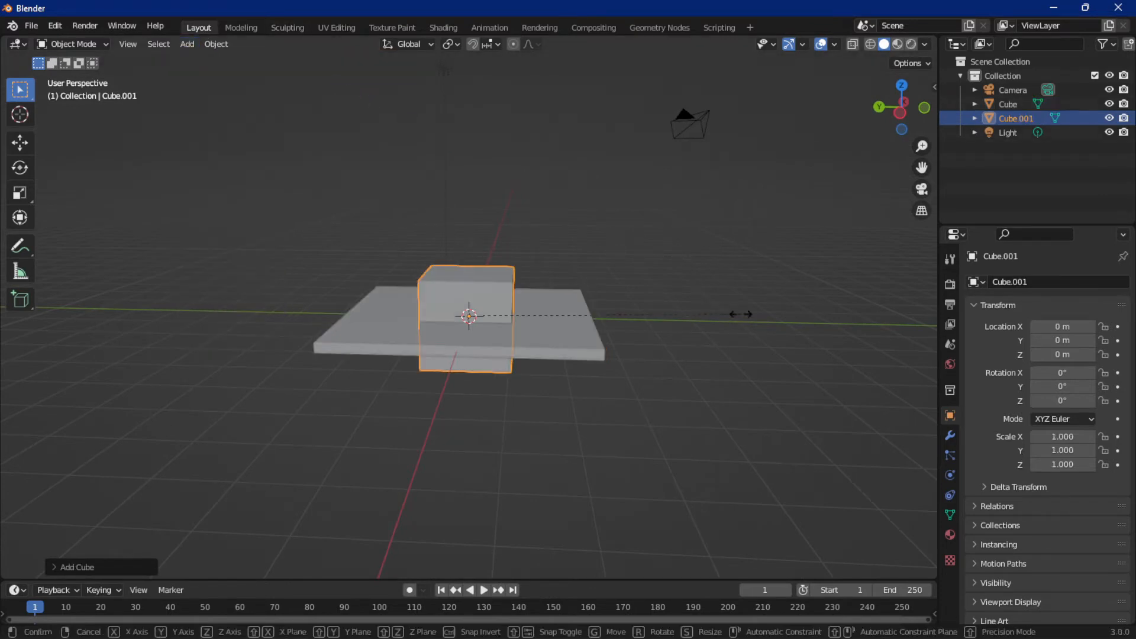
left_click(531, 320)
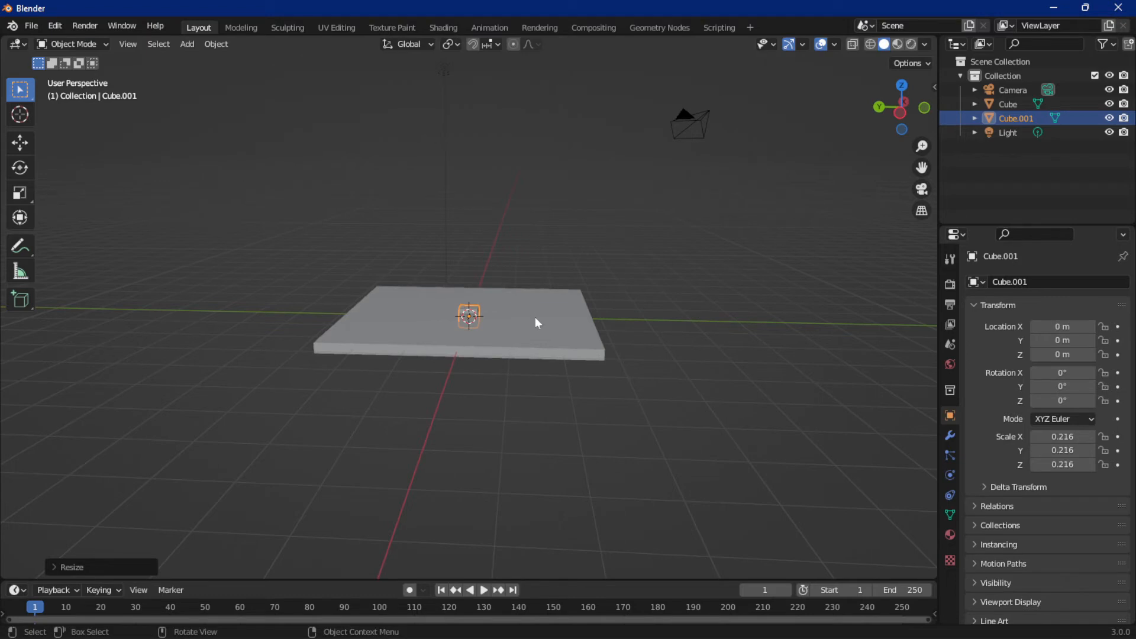
Move the small cube along the Y axis to about 1.39 m from the slab's centre
key("g")
key("y")
left_click(478, 326)
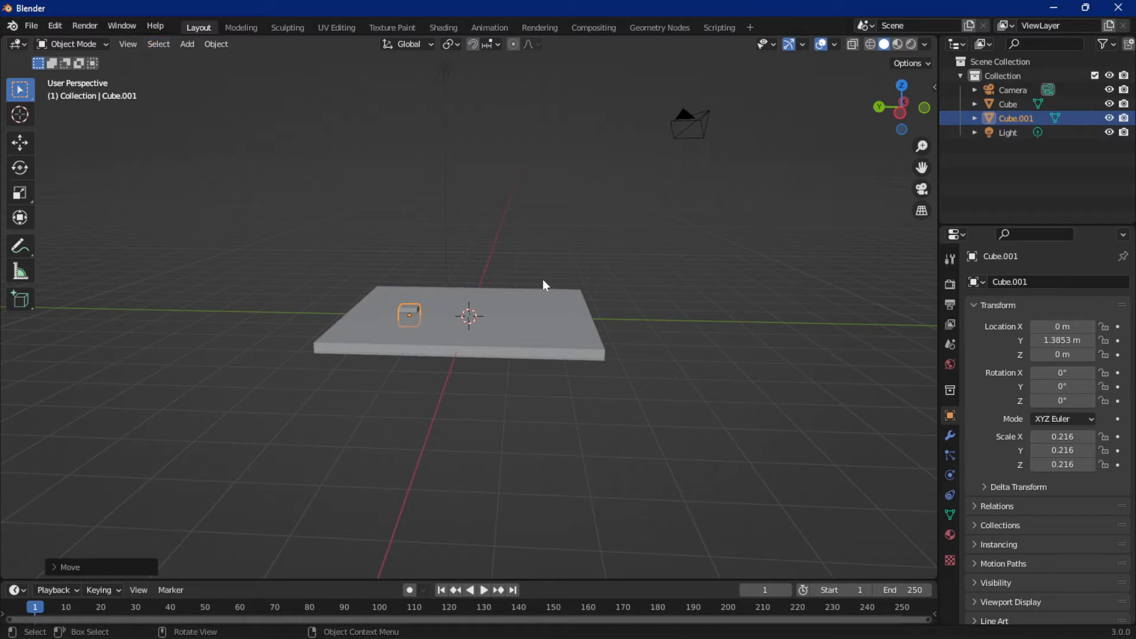
Stretch the small cube along Z to a scale of about 1.87 and raise it to about 1.78 m so it stands on the slab
key("s")
key("z")
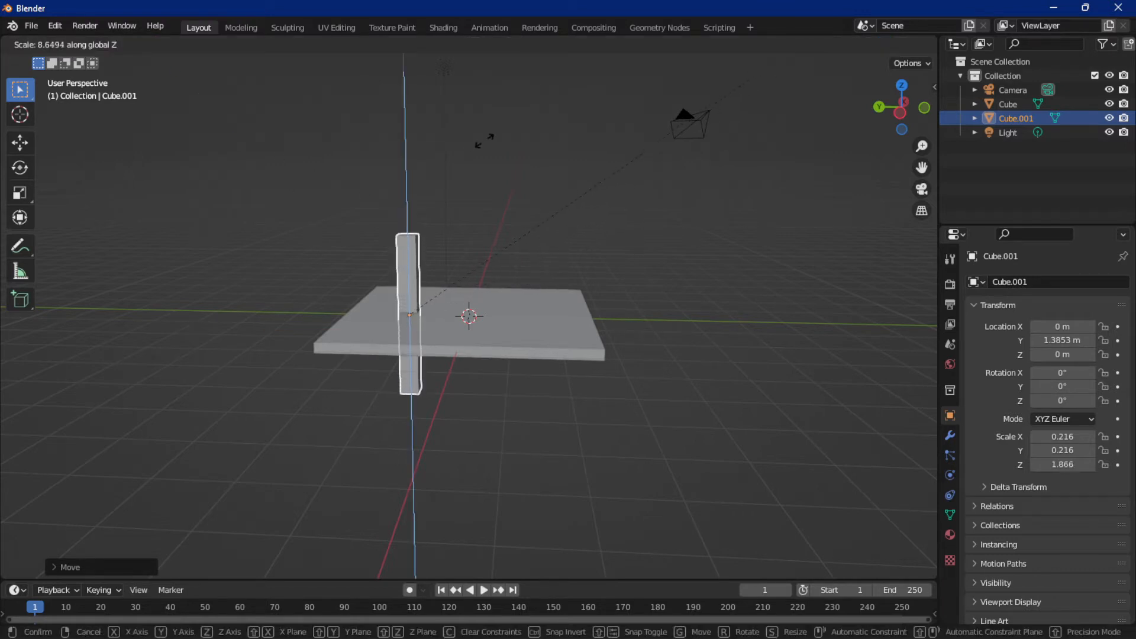
left_click(483, 141)
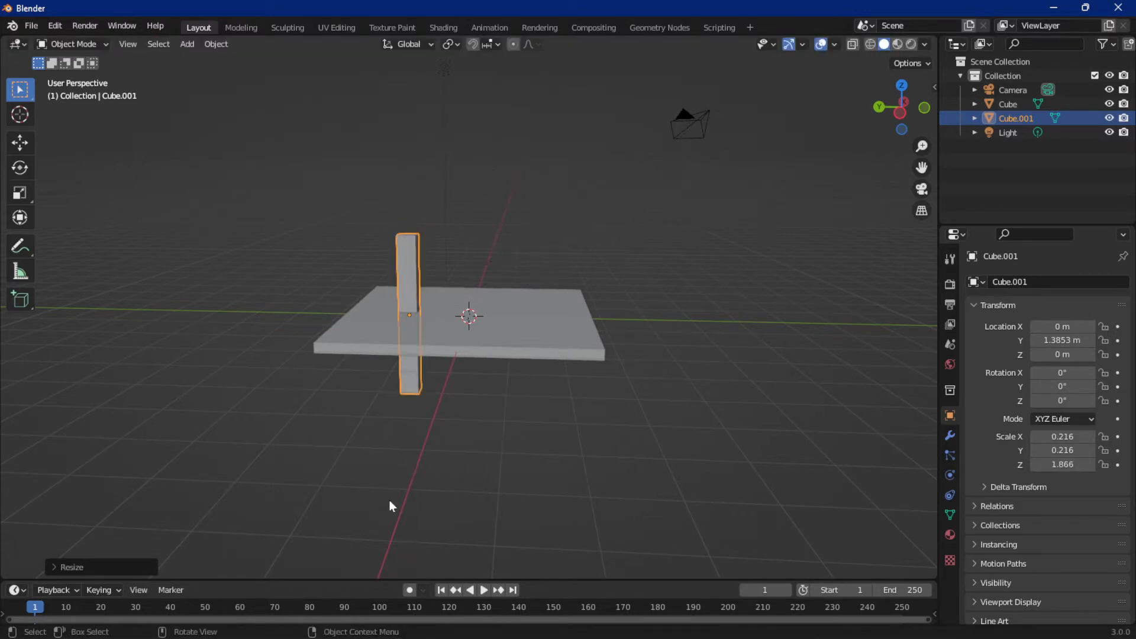
key("g")
key("z")
left_click(377, 429)
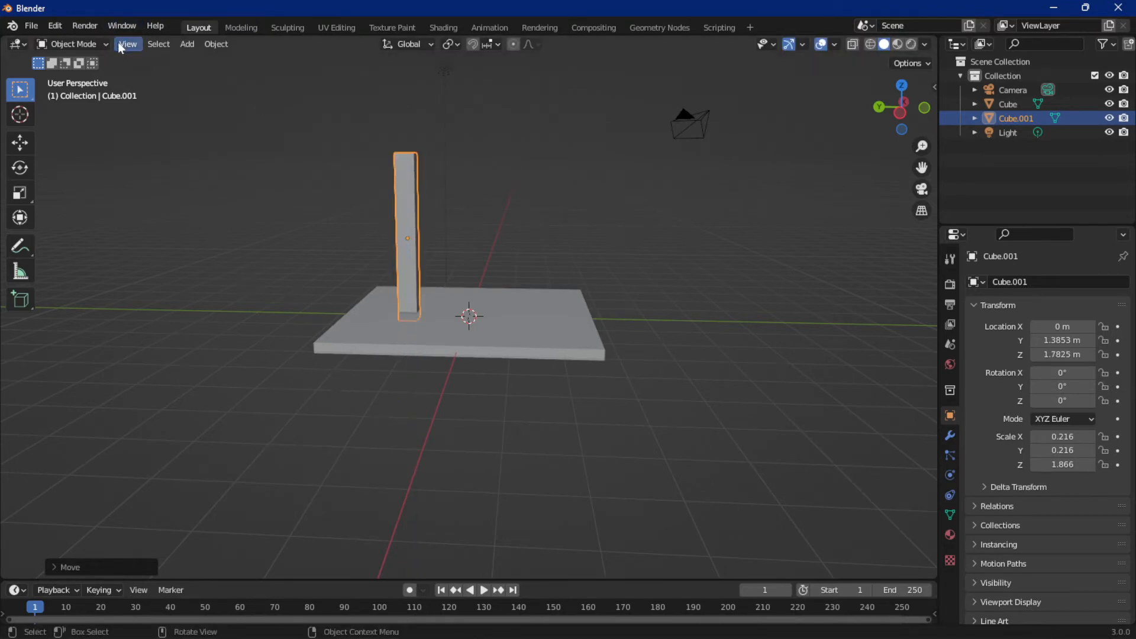
In Edit Mode, add a horizontal loop cut around the pillar and slide it close to the pillar's upper end
left_click(73, 44)
left_click(69, 73)
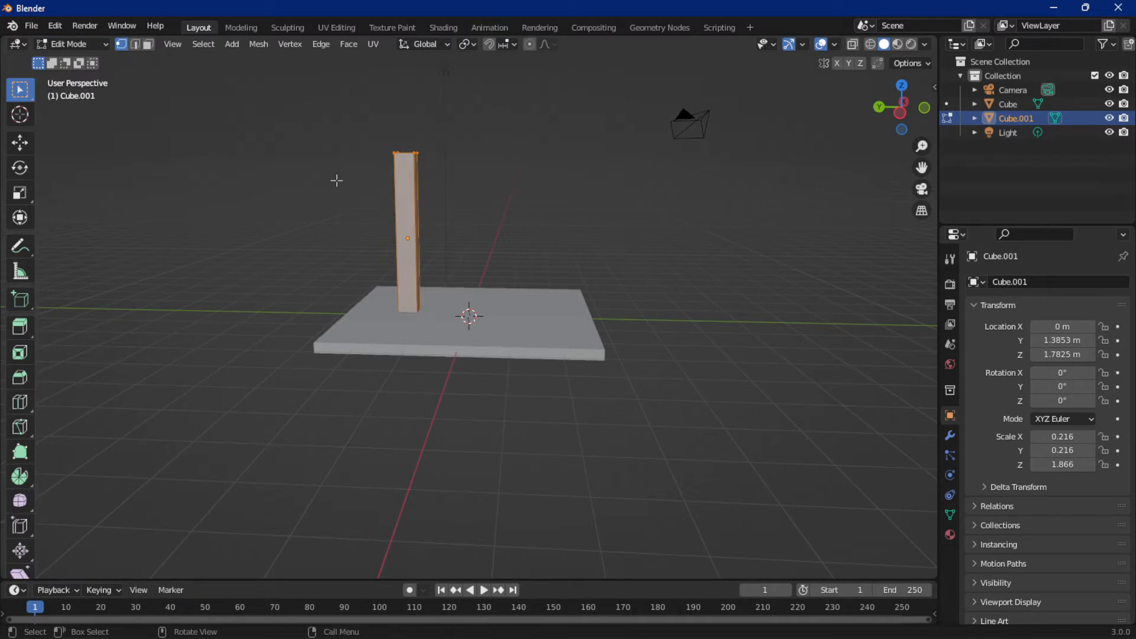
middle_click_drag(389, 193, 480, 260)
scroll(443, 175, "up", 2)
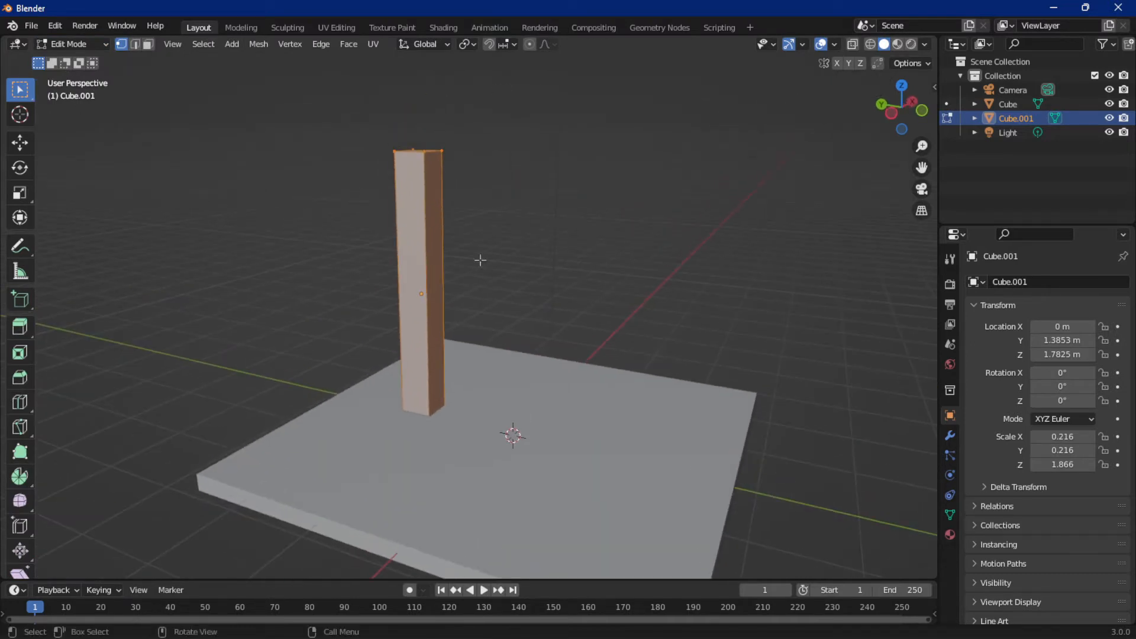
key("ctrl+r")
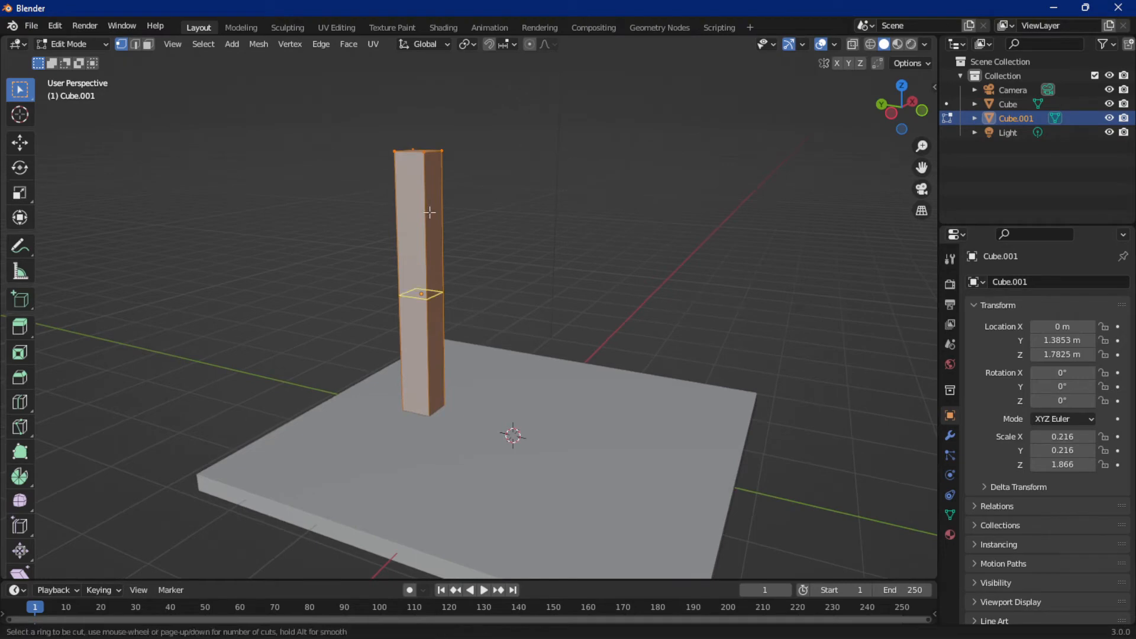
left_click(430, 212)
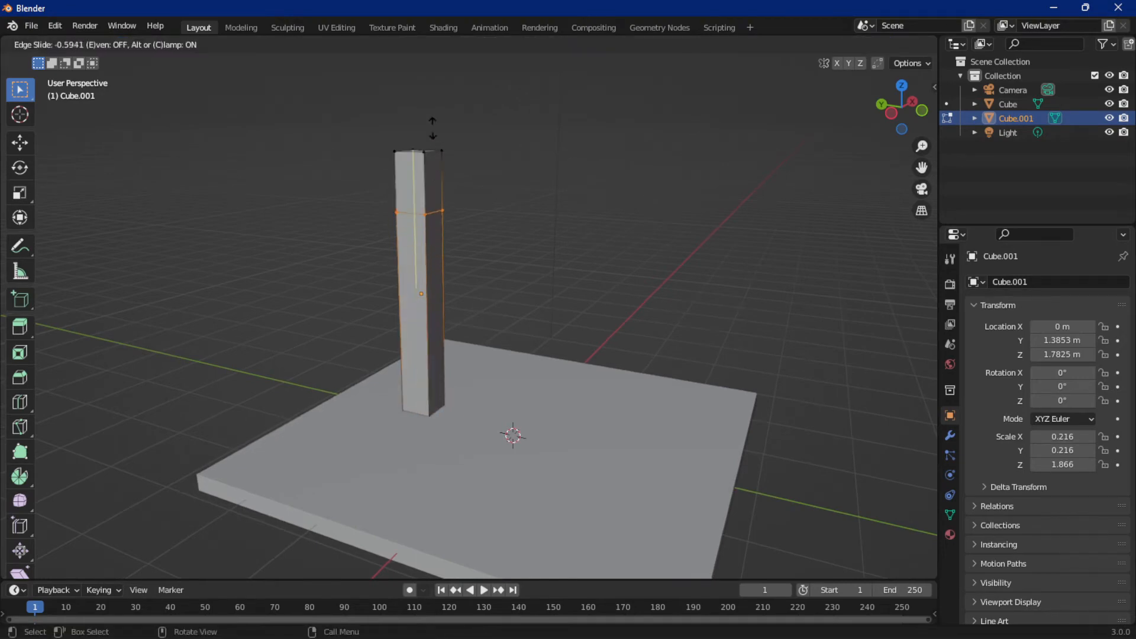
left_click(425, 99)
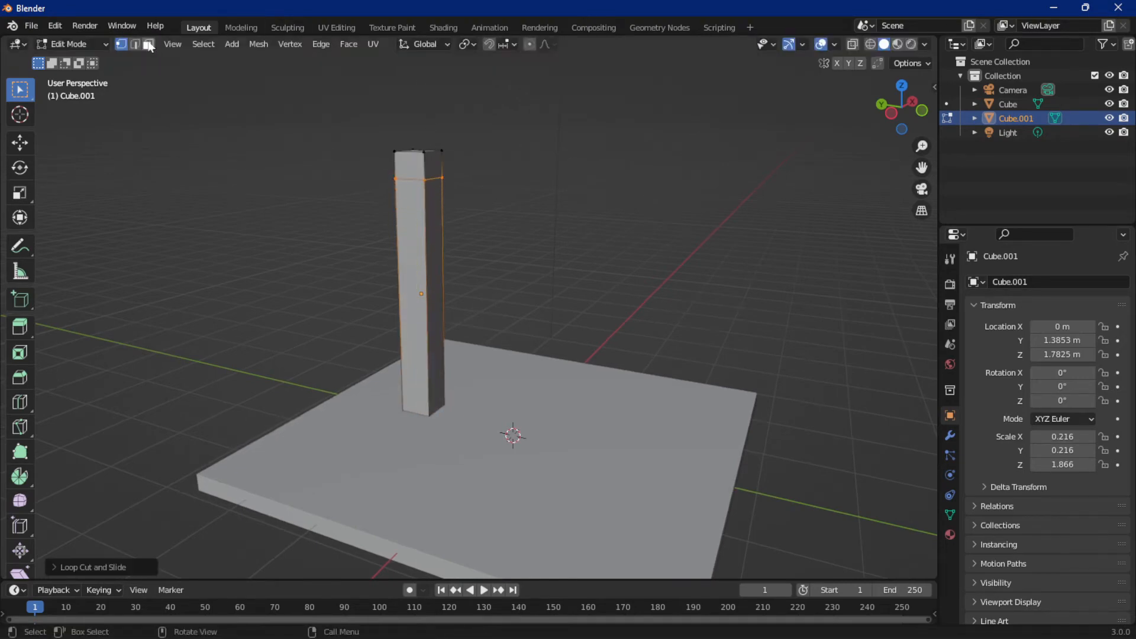
Extrude the pillar's upper side face along Y into a horizontal beam above the slab
left_click(148, 44)
left_click(435, 172)
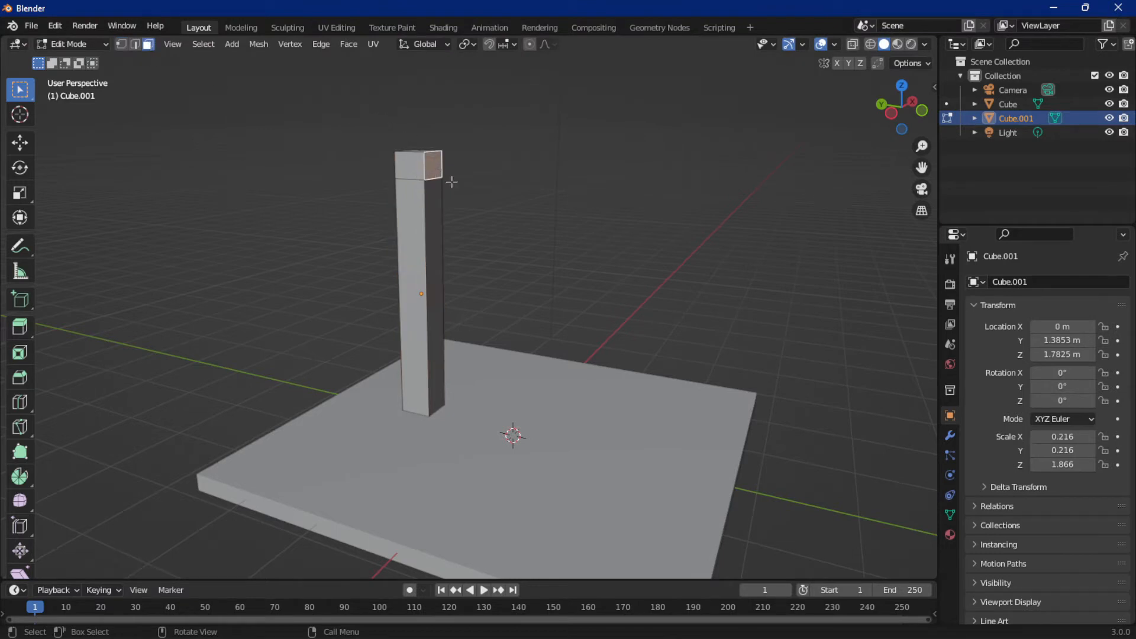
key("e")
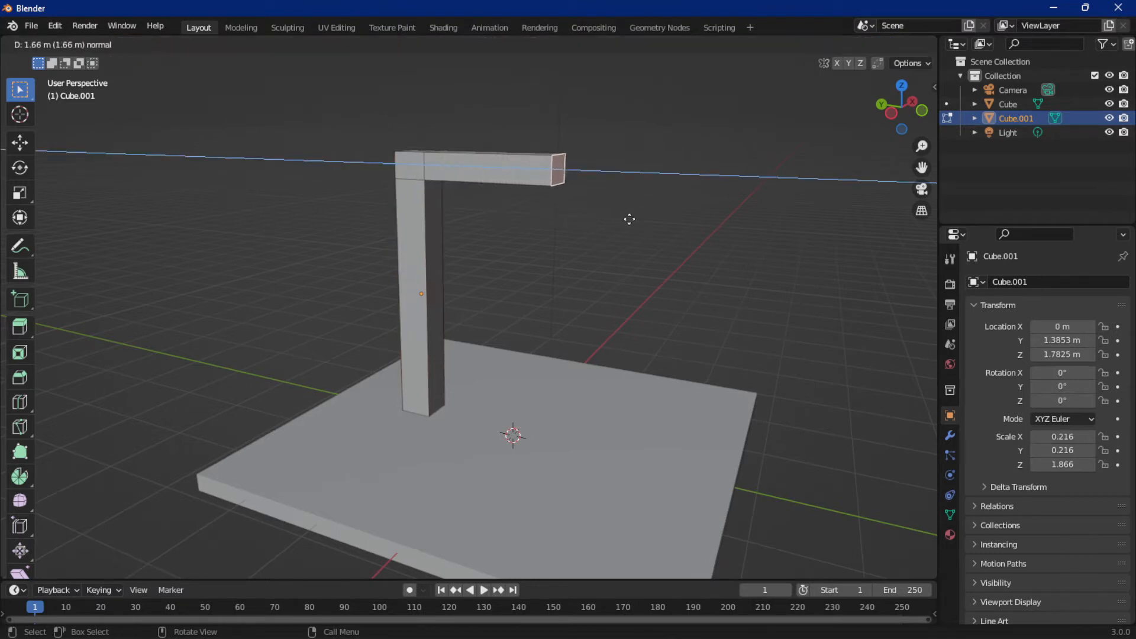
left_click(641, 220)
Add a loop cut across the horizontal beam and slide it close to the beam's free end
key("ctrl+r")
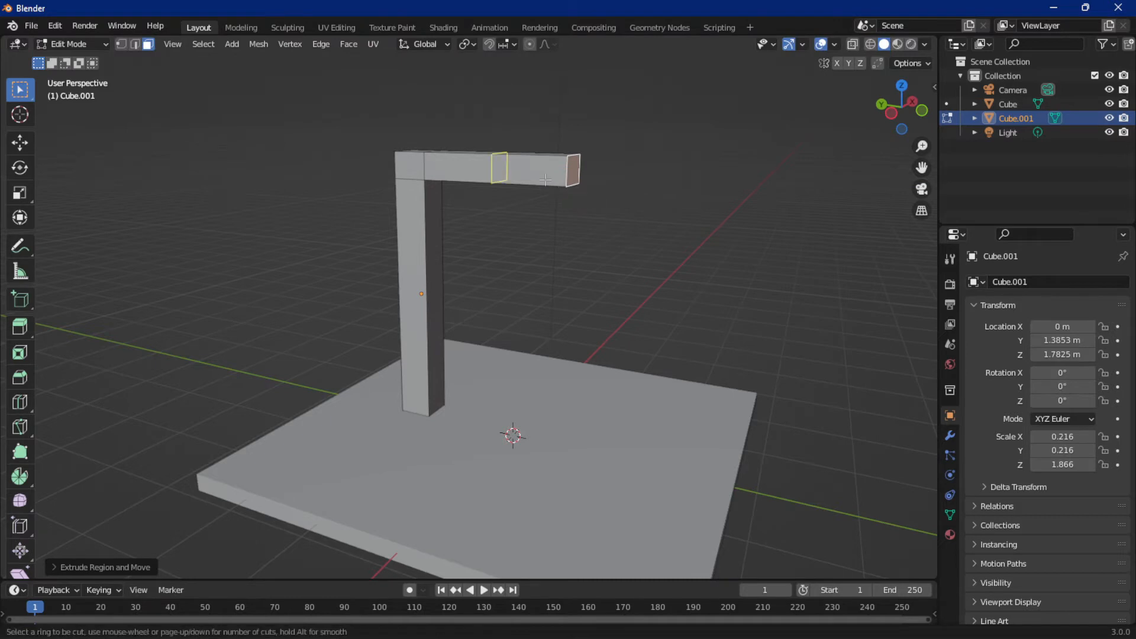
left_click(544, 178)
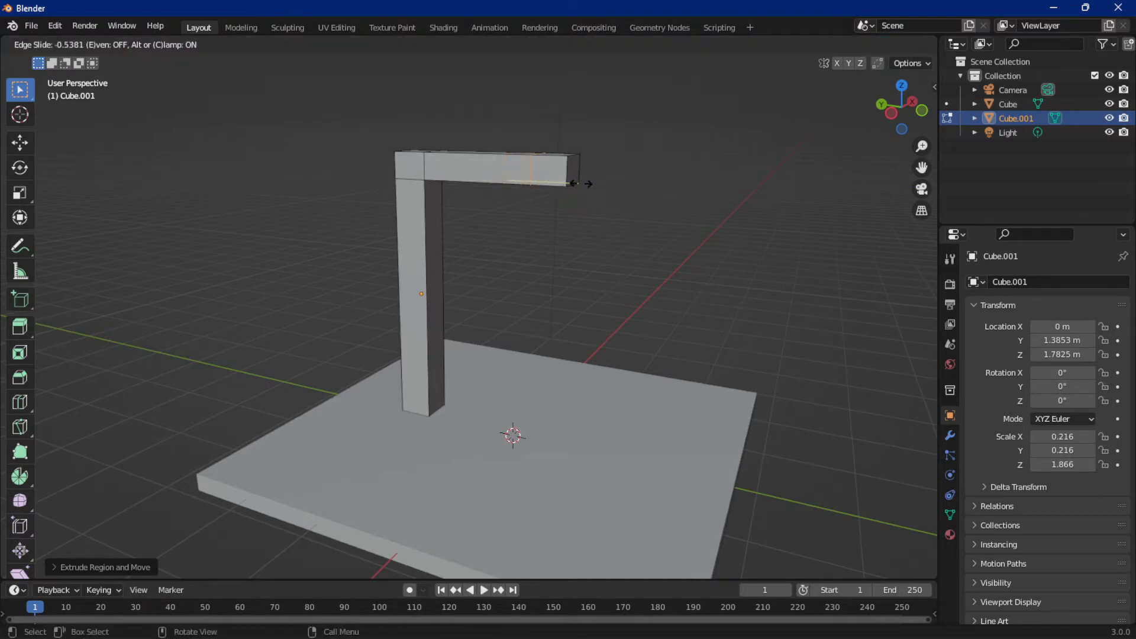
left_click(590, 186)
Extrude the underside face at the beam's free end down to the slab to form the second pillar
middle_click_drag(622, 253, 591, 210)
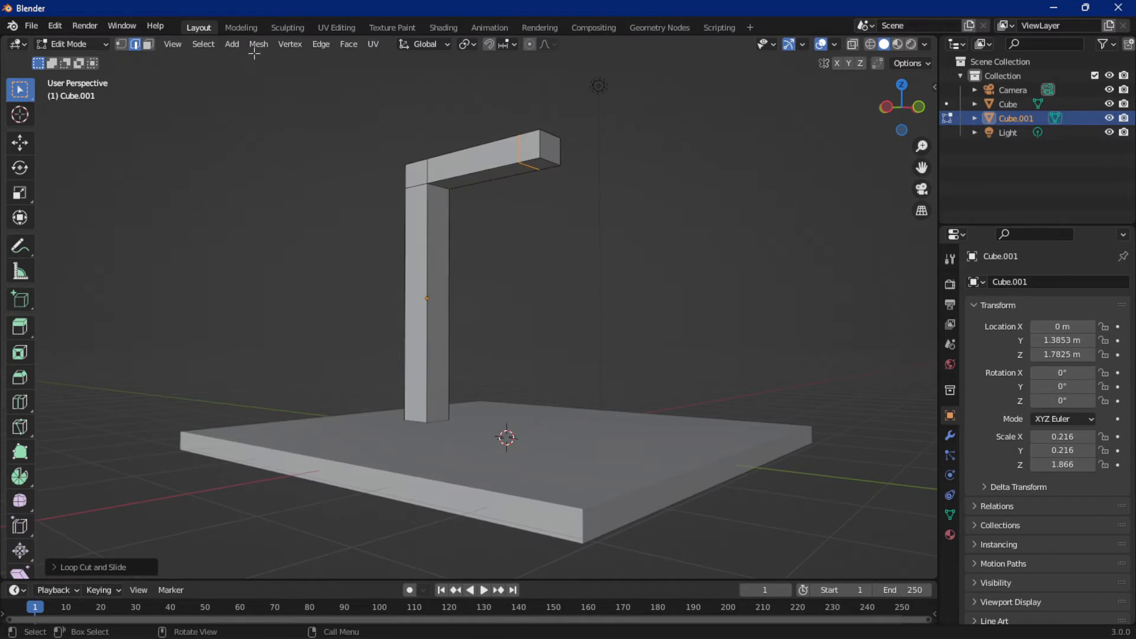
left_click(148, 45)
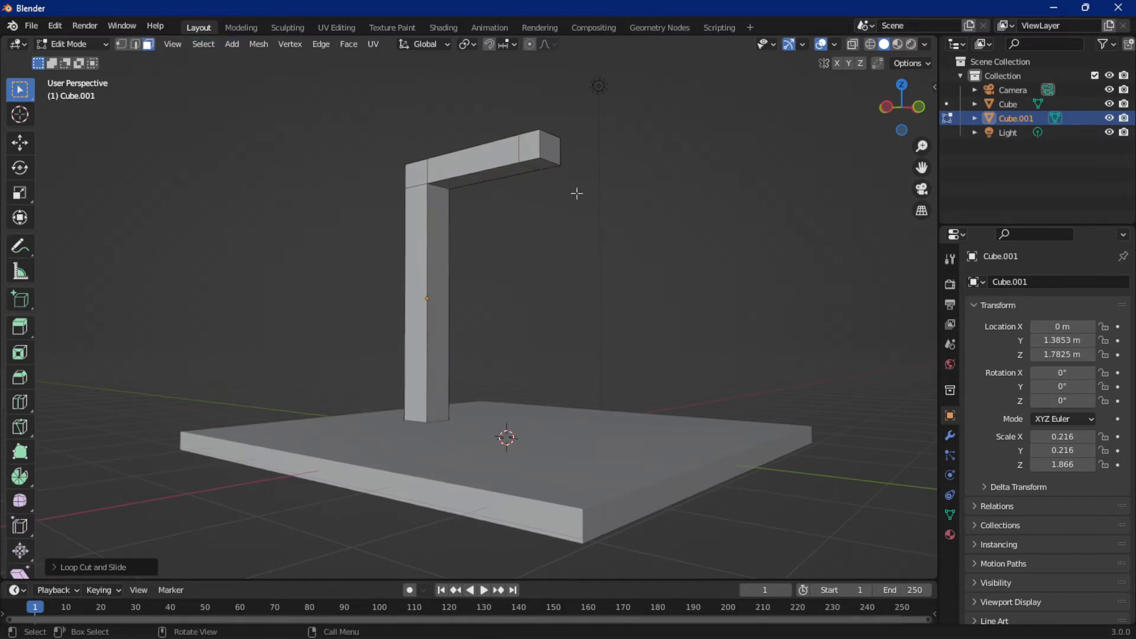
left_click(534, 170)
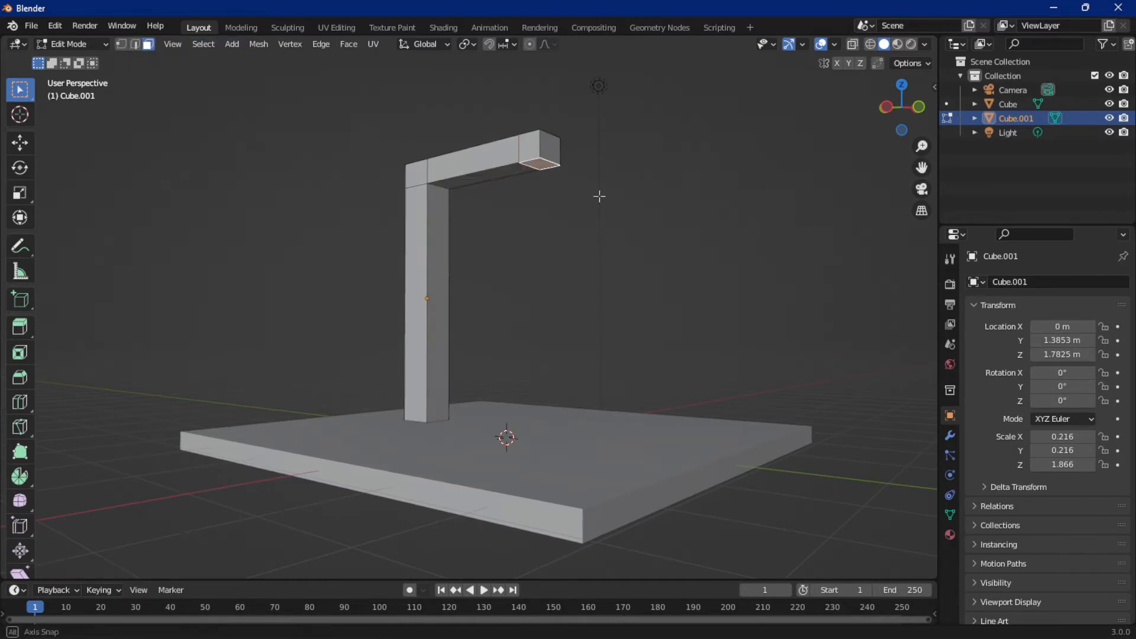
middle_click_drag(598, 195, 636, 244)
key("e")
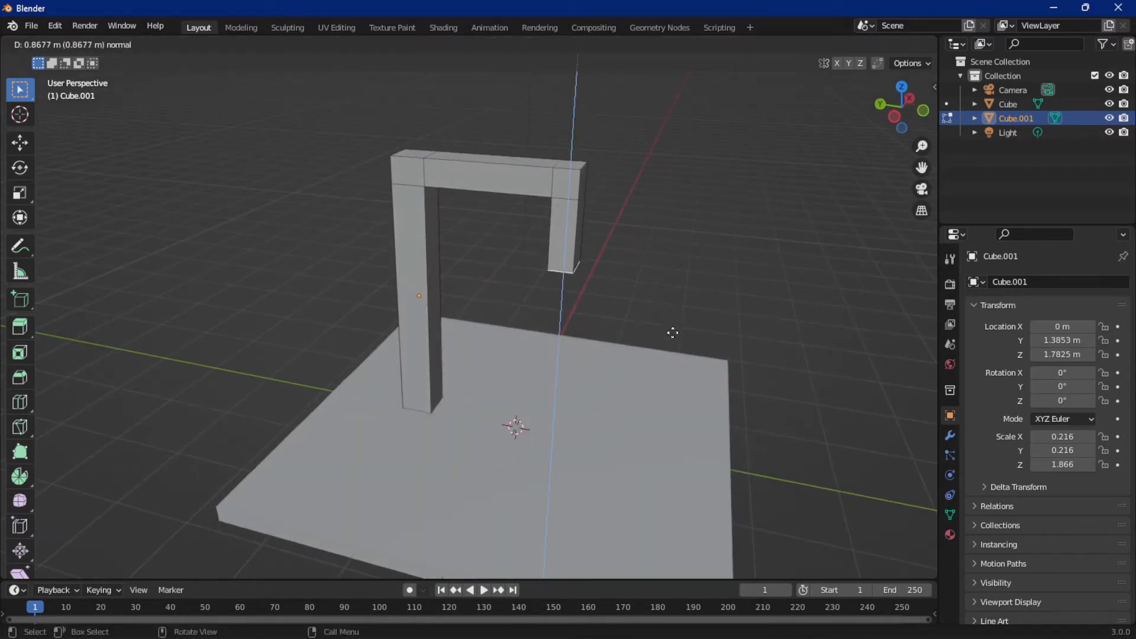
left_click(714, 442)
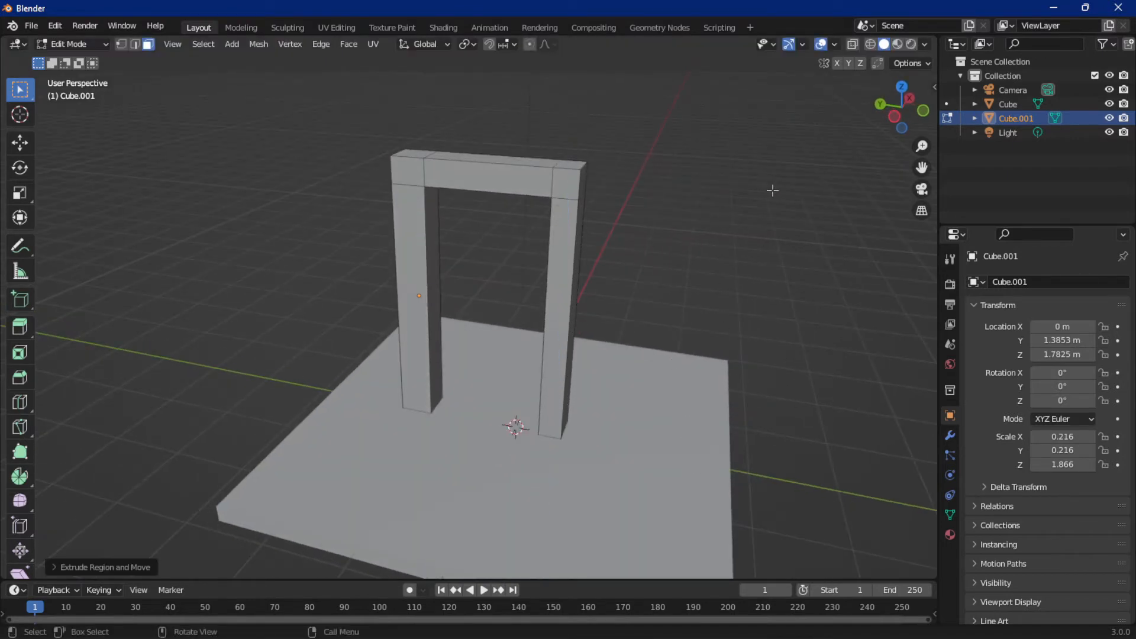
Add a cube inside the frame's mesh at the 3D cursor and show it in the orthographic side view
middle_click_drag(689, 339, 717, 321)
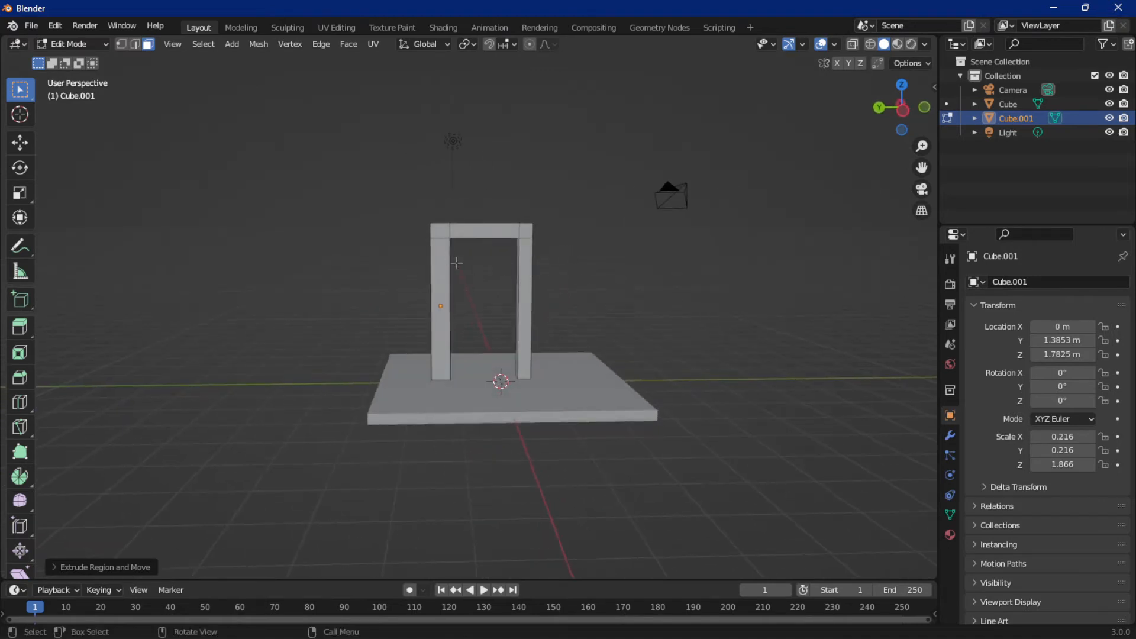
left_click(206, 47)
left_click(231, 44)
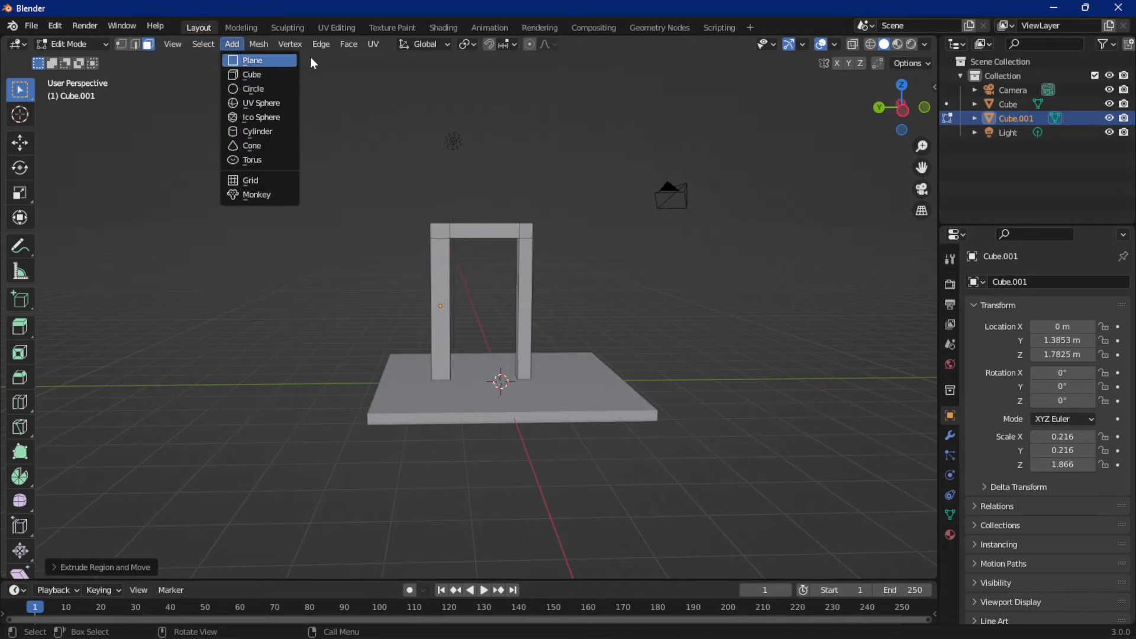
left_click(265, 75)
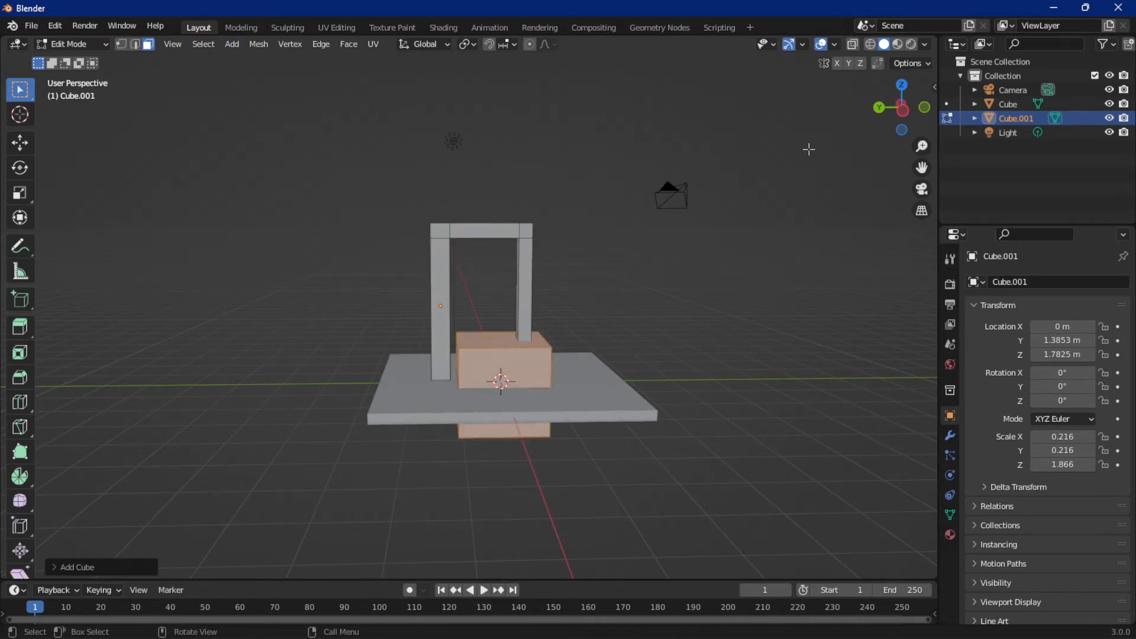
left_click(908, 113)
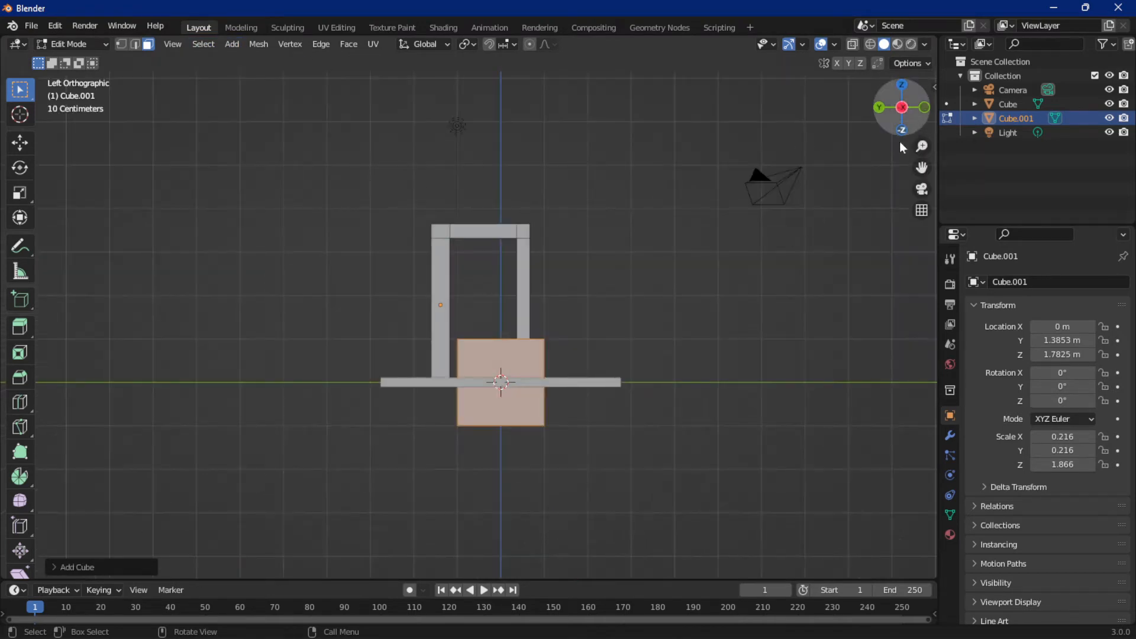
Move the new cube about 0.4 m along Y so that it sits centred between the two pillars
key("g")
key("y")
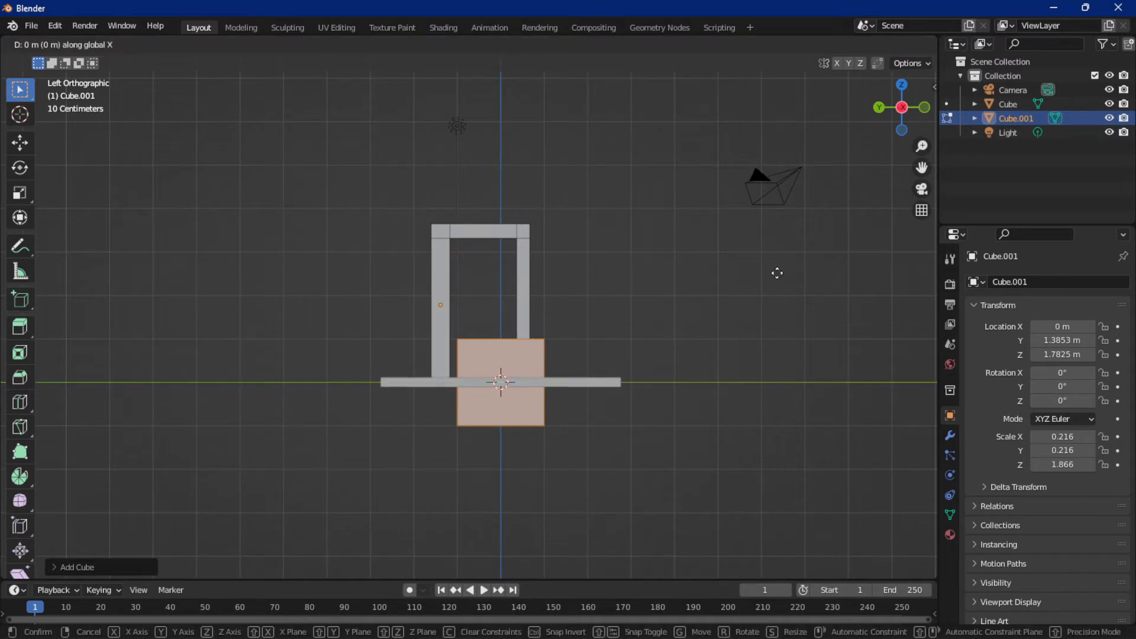
key("x")
key("y")
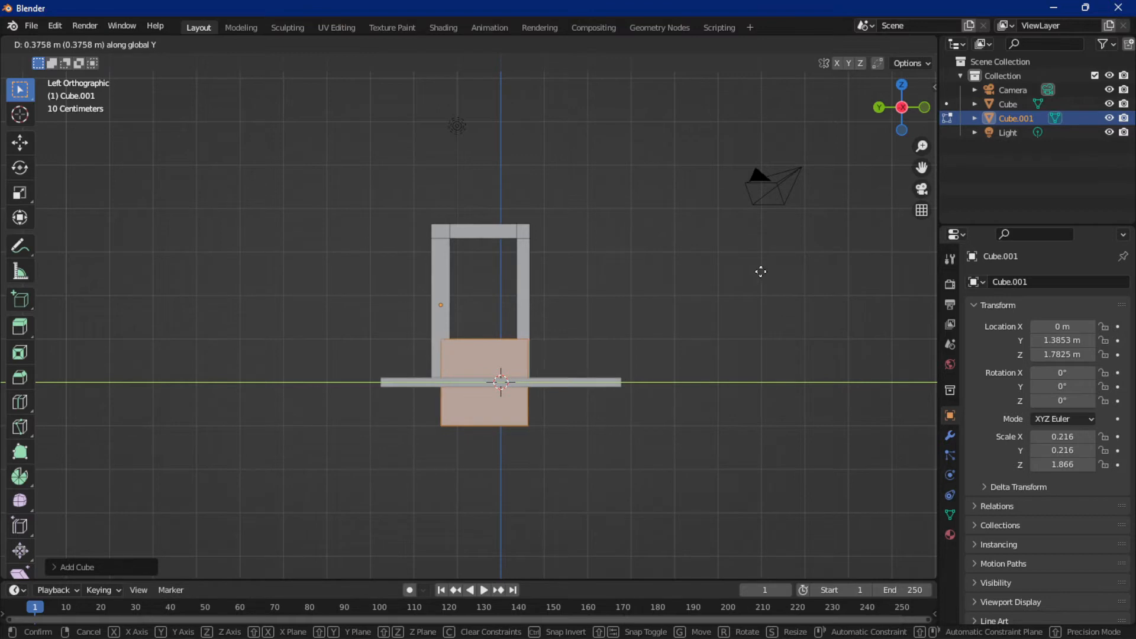
left_click(760, 272)
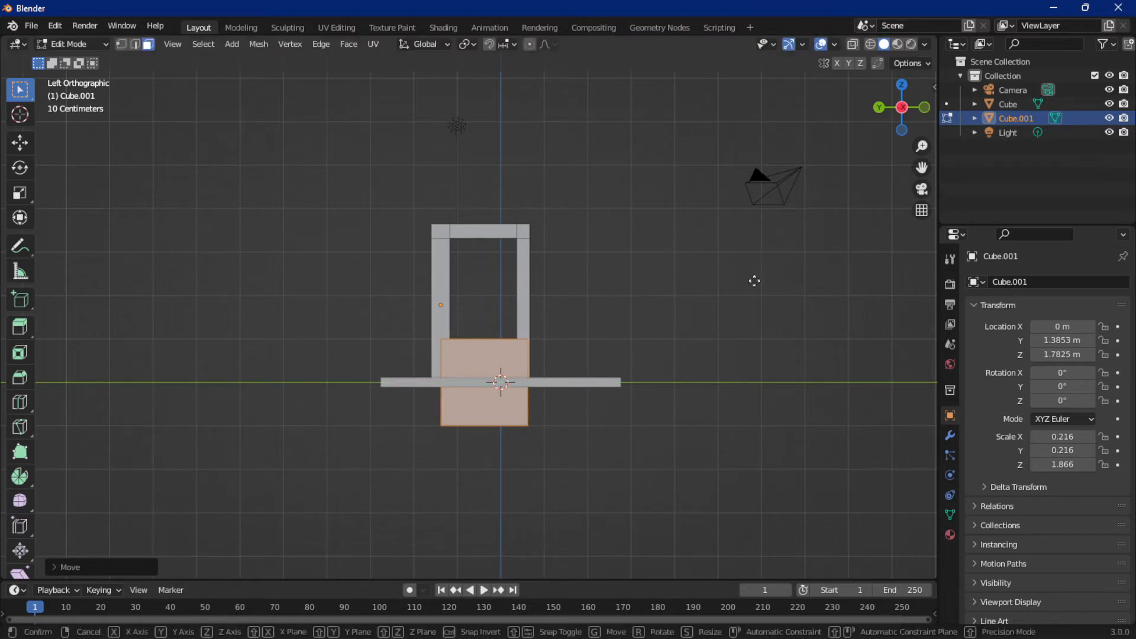
key("g")
key("x")
key("y")
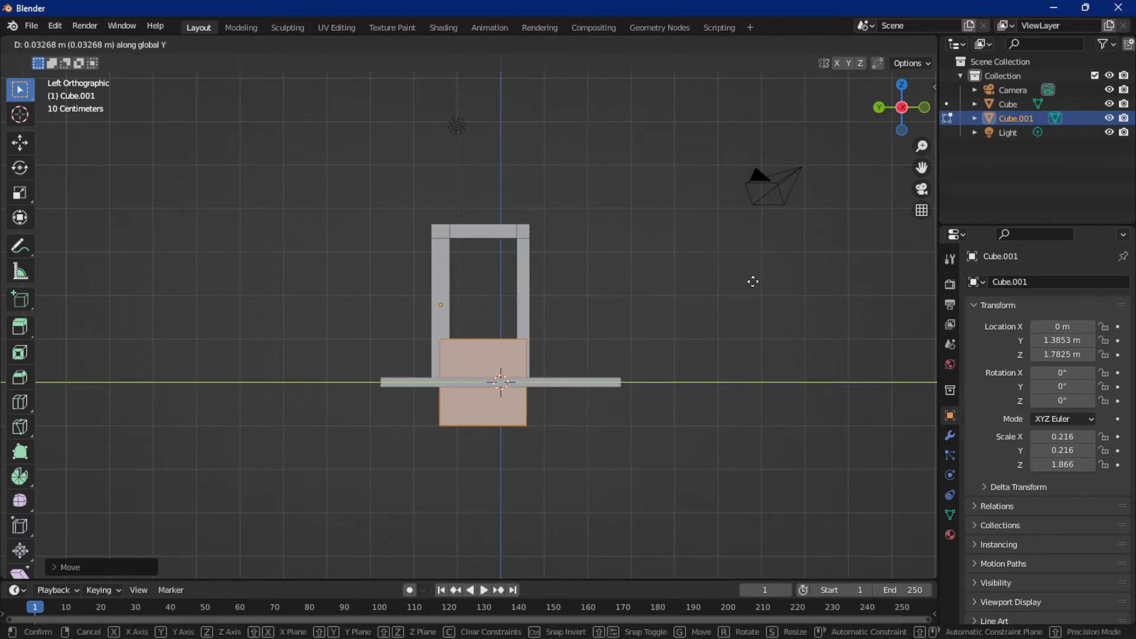
left_click(752, 281)
Scale the cube down along X until it is a thin block fitting within the frame's depth
middle_click_drag(753, 281, 693, 300)
key("s")
key("x")
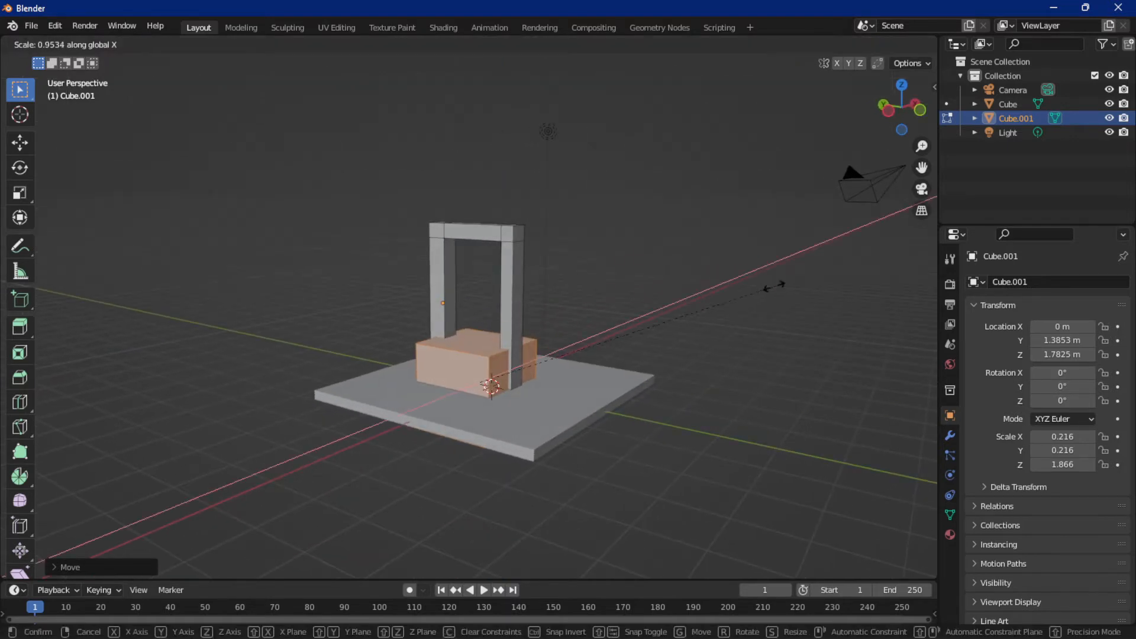
left_click(536, 370)
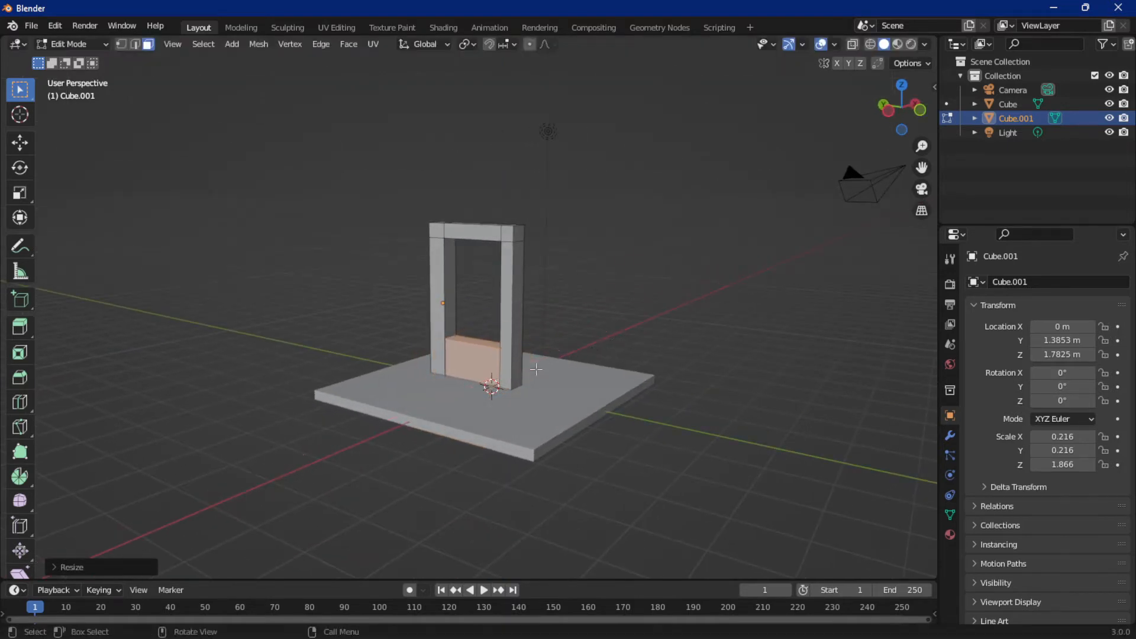
Scale the block by about 2.1 along Z and raise it about 1.29 m to fill the frame opening as a panel
key("s")
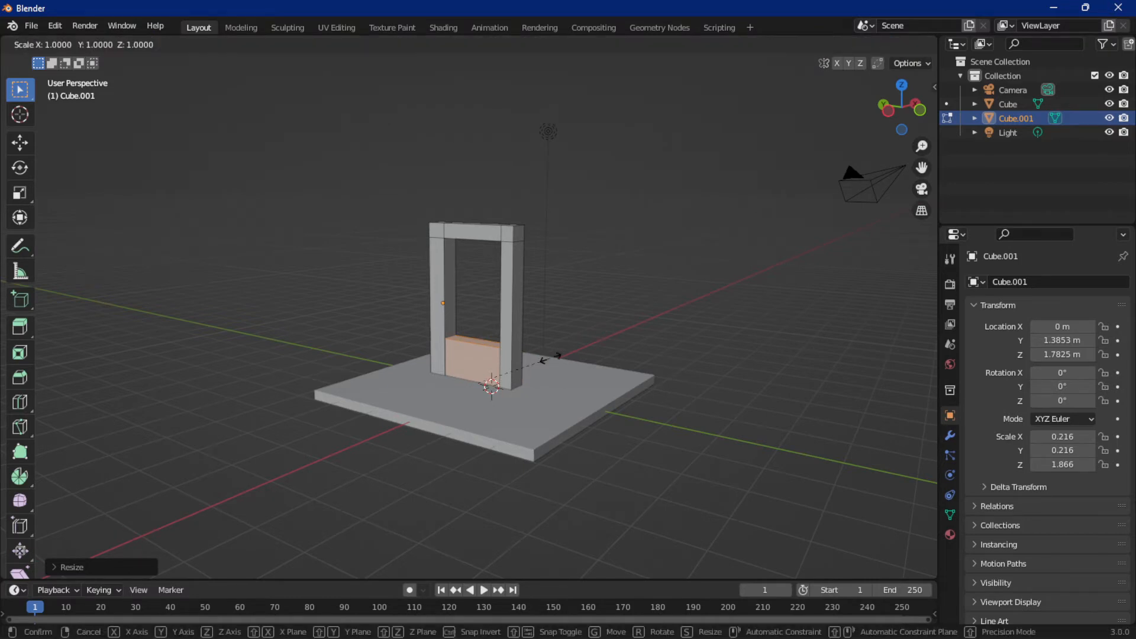
key("z")
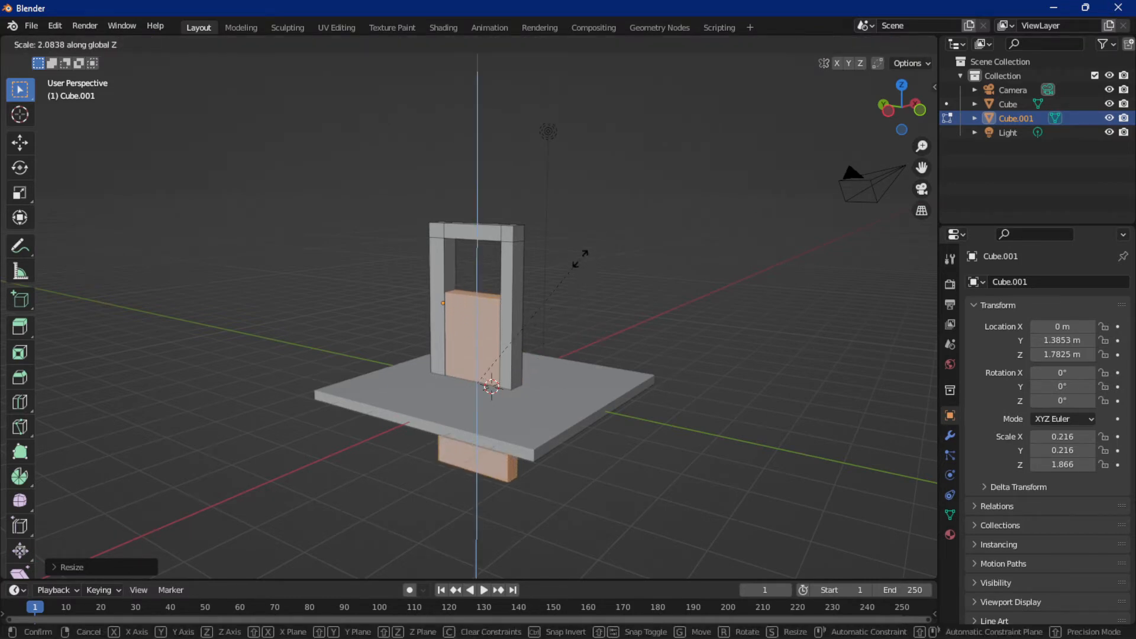
left_click(585, 259)
key("g")
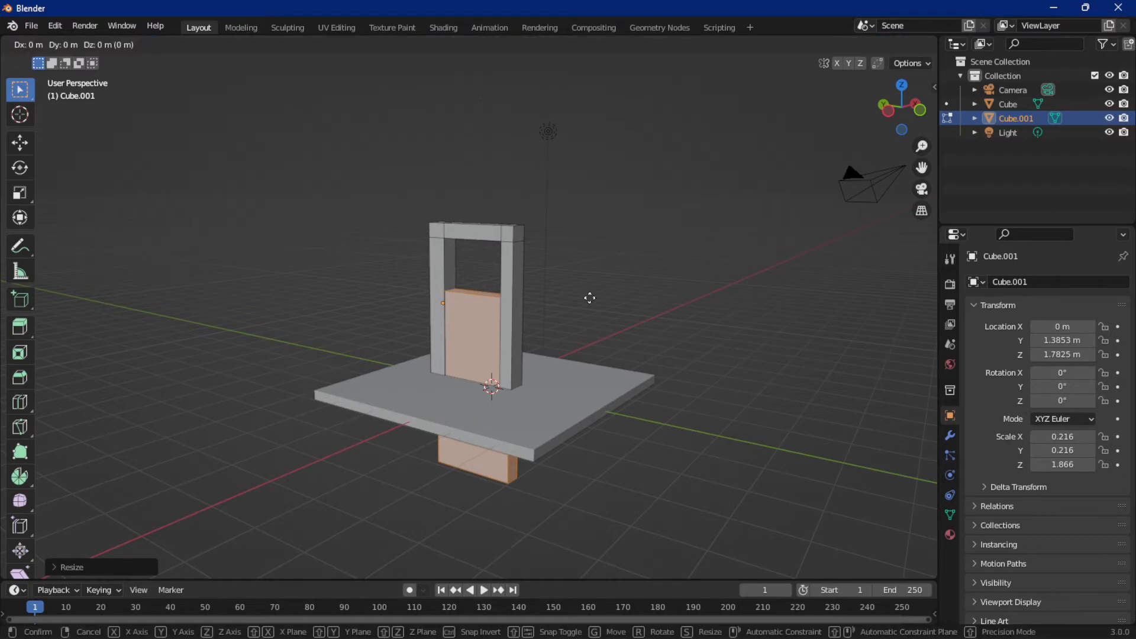
key("z")
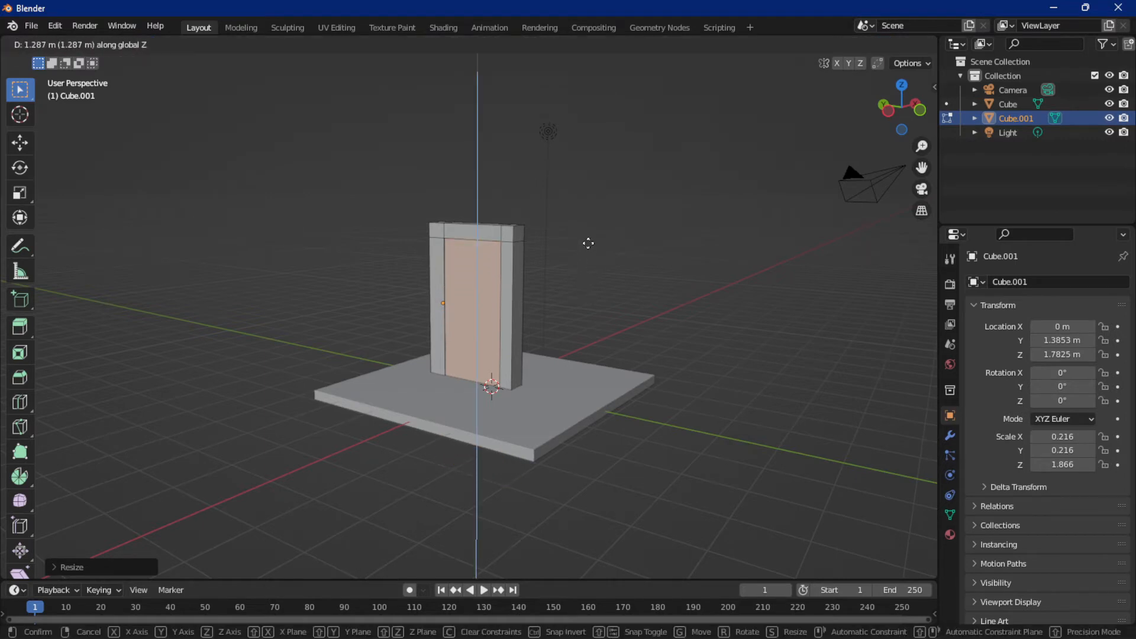
left_click(588, 243)
Add a cylinder at the 3D cursor and rotate it about 90° in the orthographic side view so it lies along Y
middle_click_drag(596, 251, 623, 263)
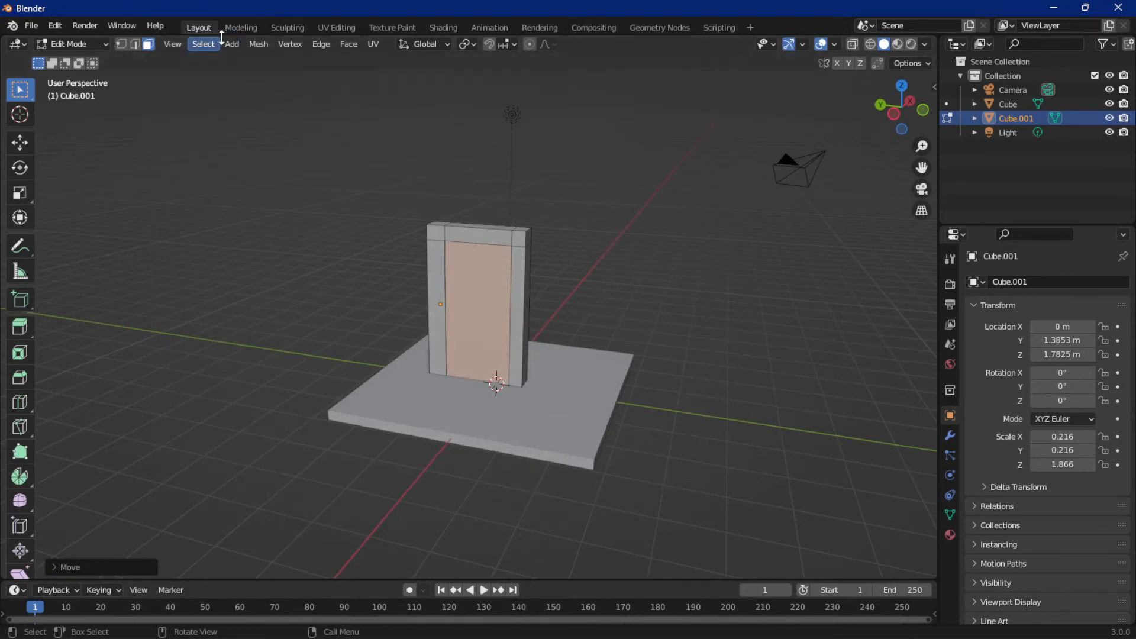
left_click(232, 44)
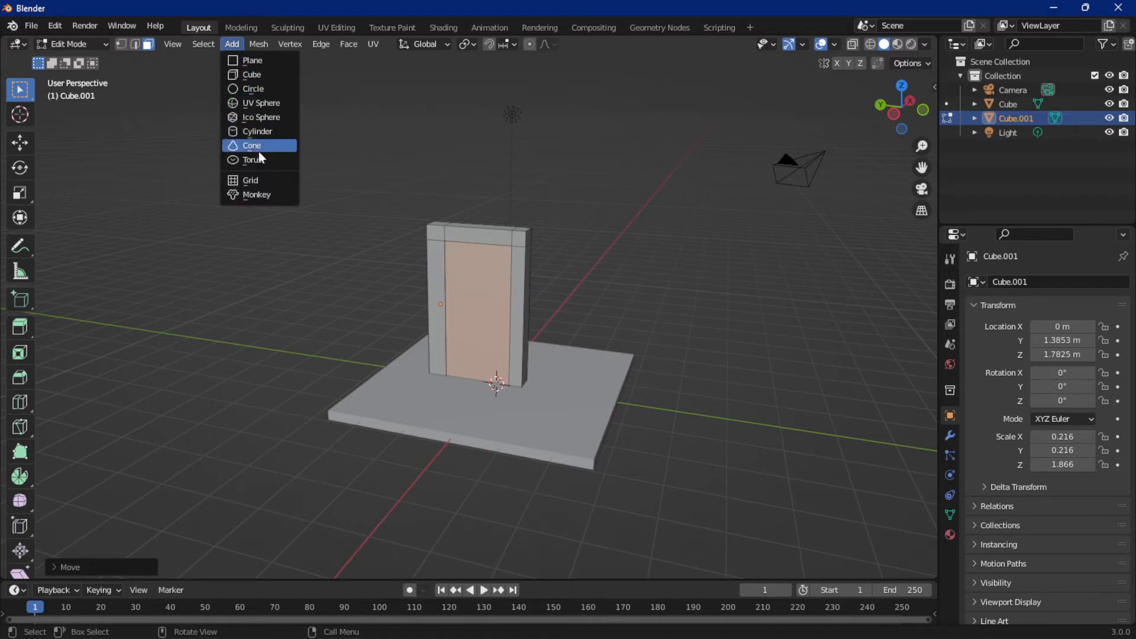
left_click(263, 131)
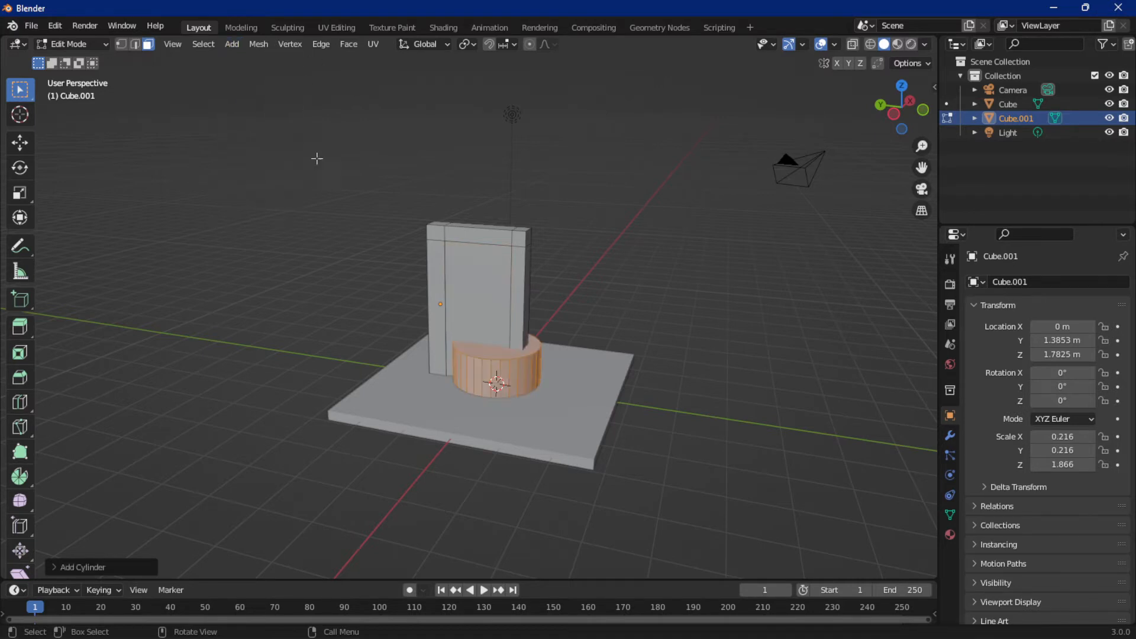
left_click(893, 114)
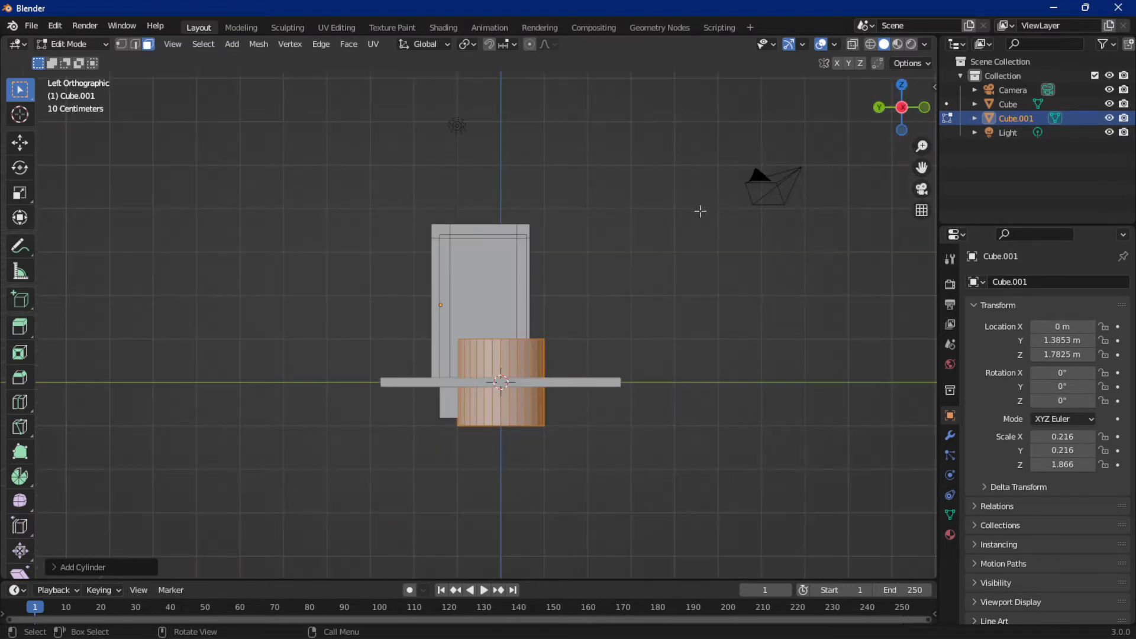
key("r")
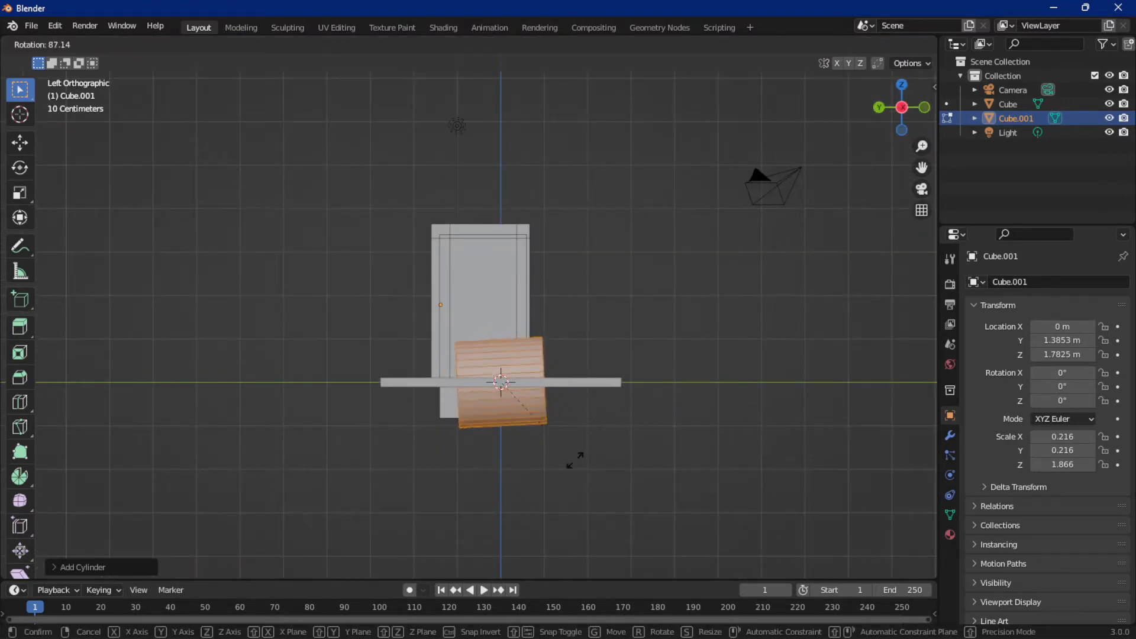
left_click(566, 461)
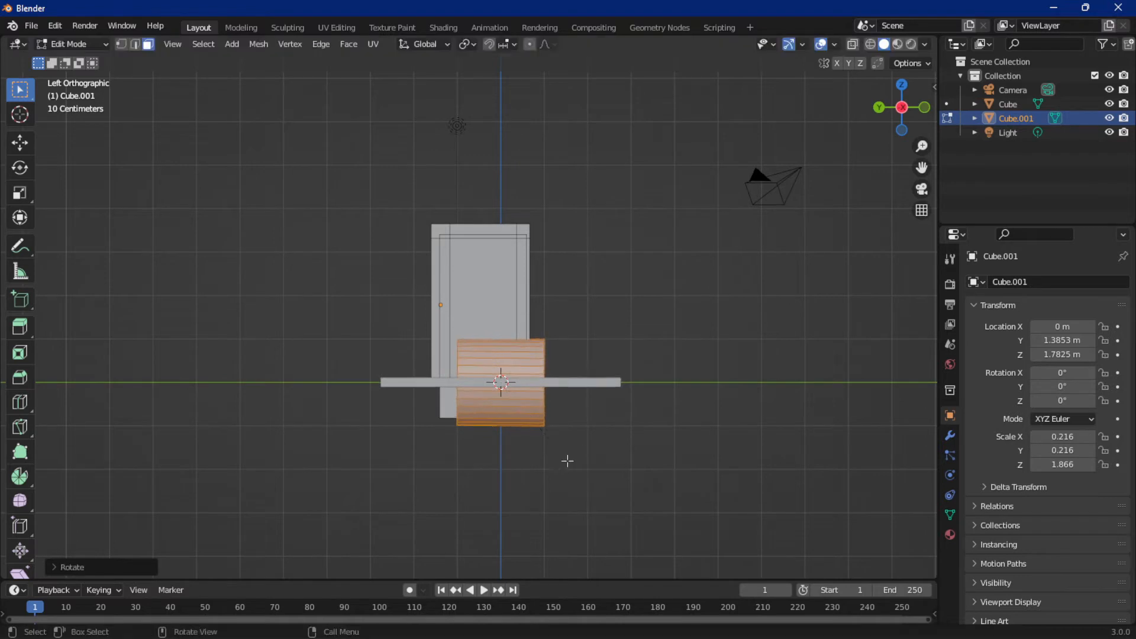
Scale the cylinder down to under a third of its size and place it on the slab against the second pillar's foot
key("s")
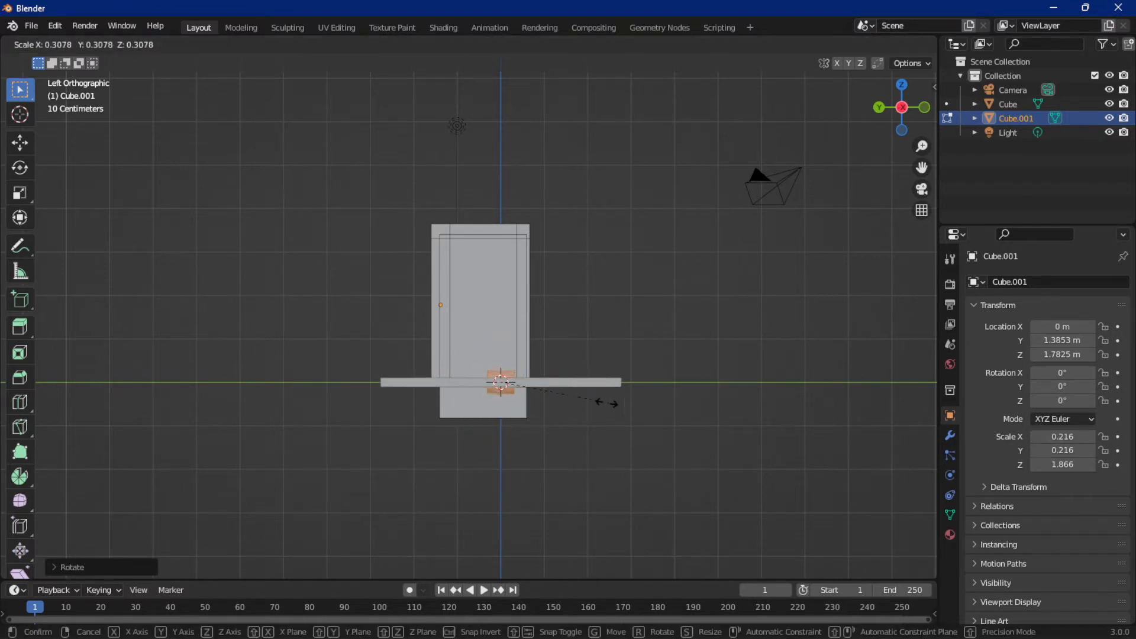
left_click(591, 402)
scroll(591, 402, "up", 5)
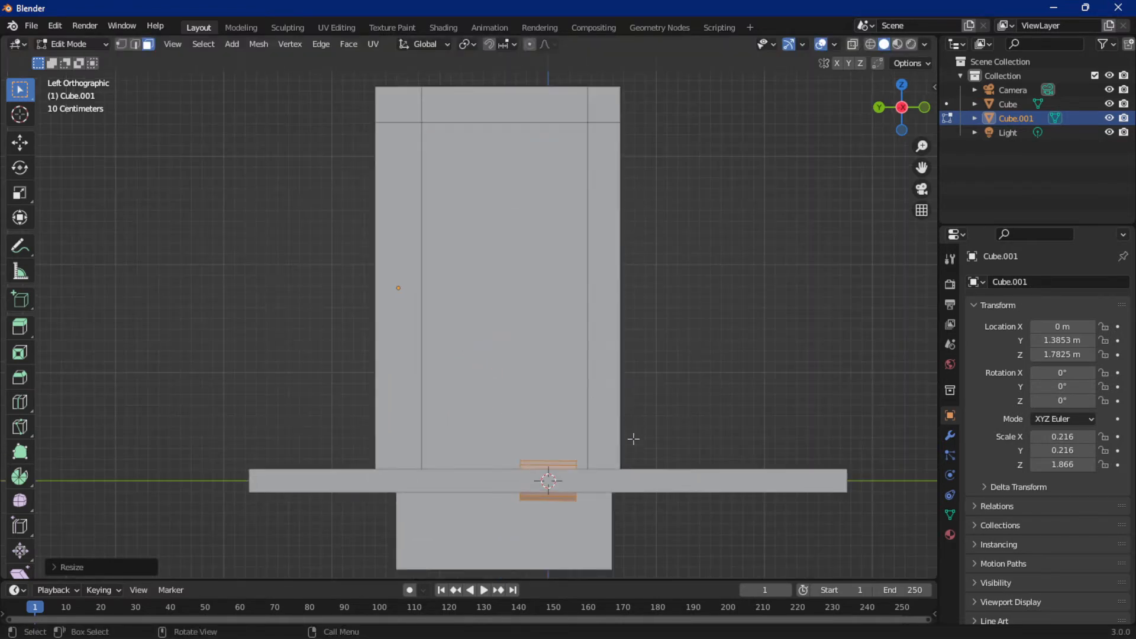
key("g")
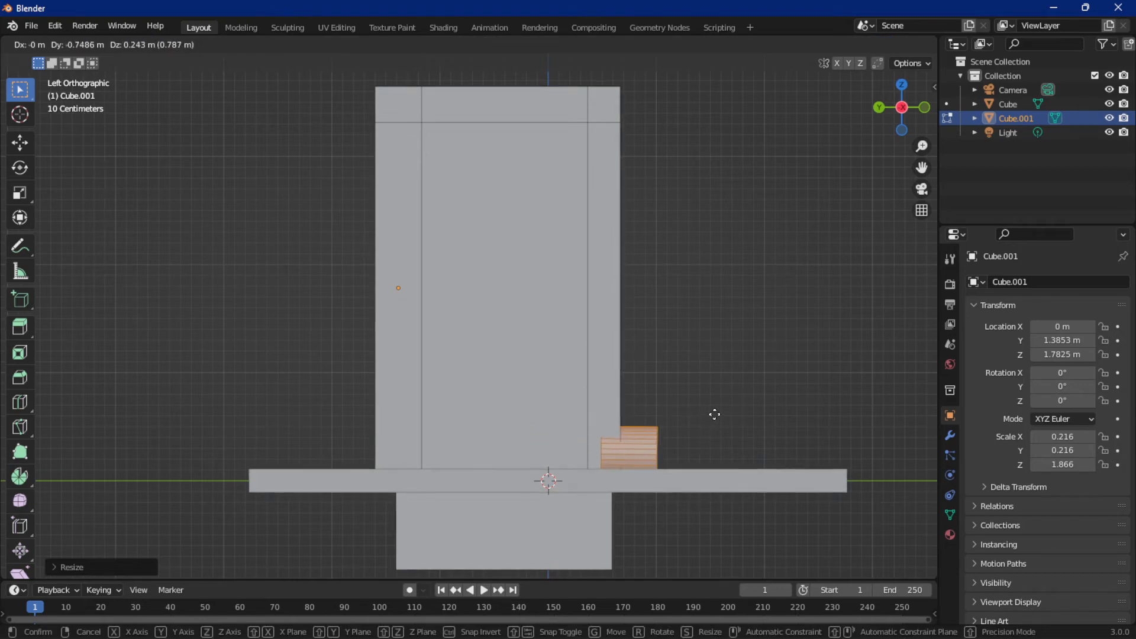
left_click(715, 415)
key("s")
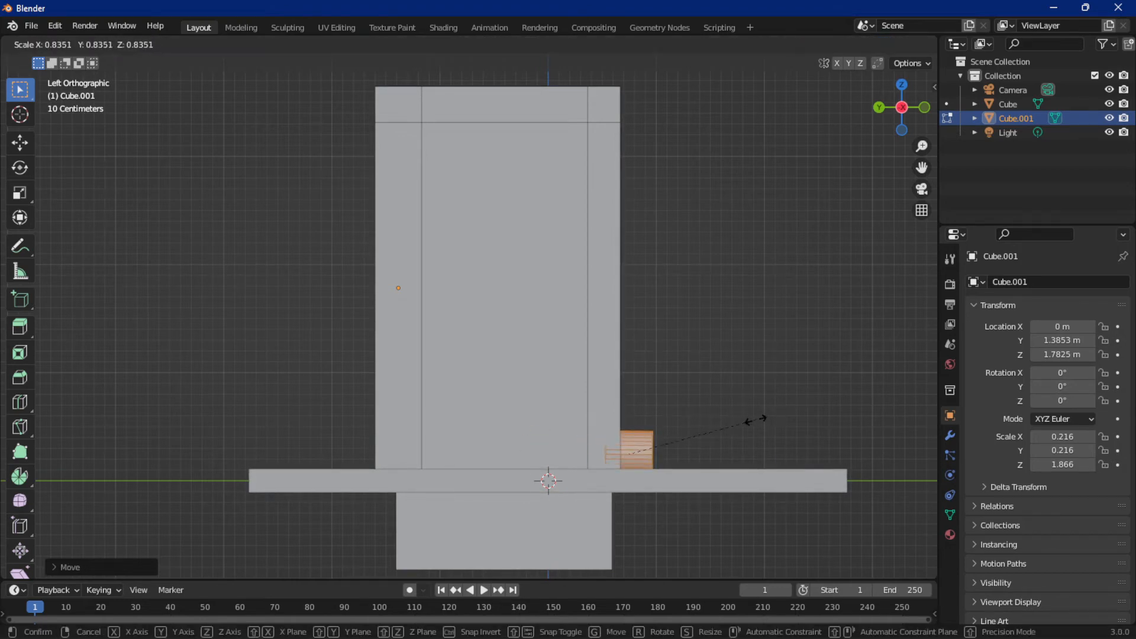
left_click(713, 431)
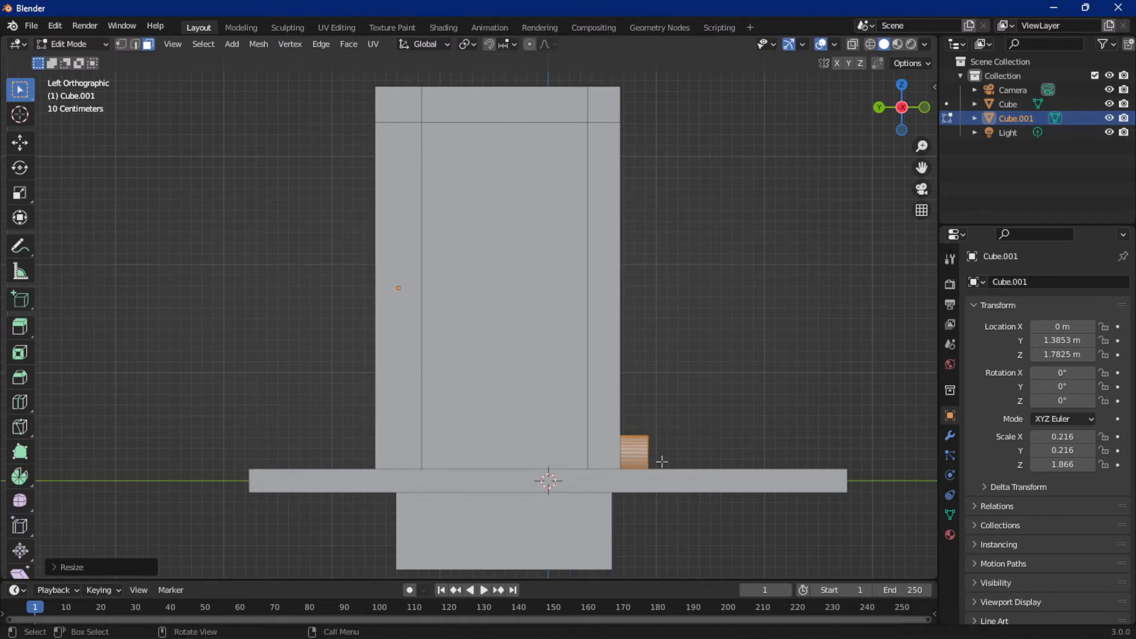
Turn on X-ray display and shift the whole cylinder slightly along Y away from the panel
left_click_drag(635, 420, 698, 504)
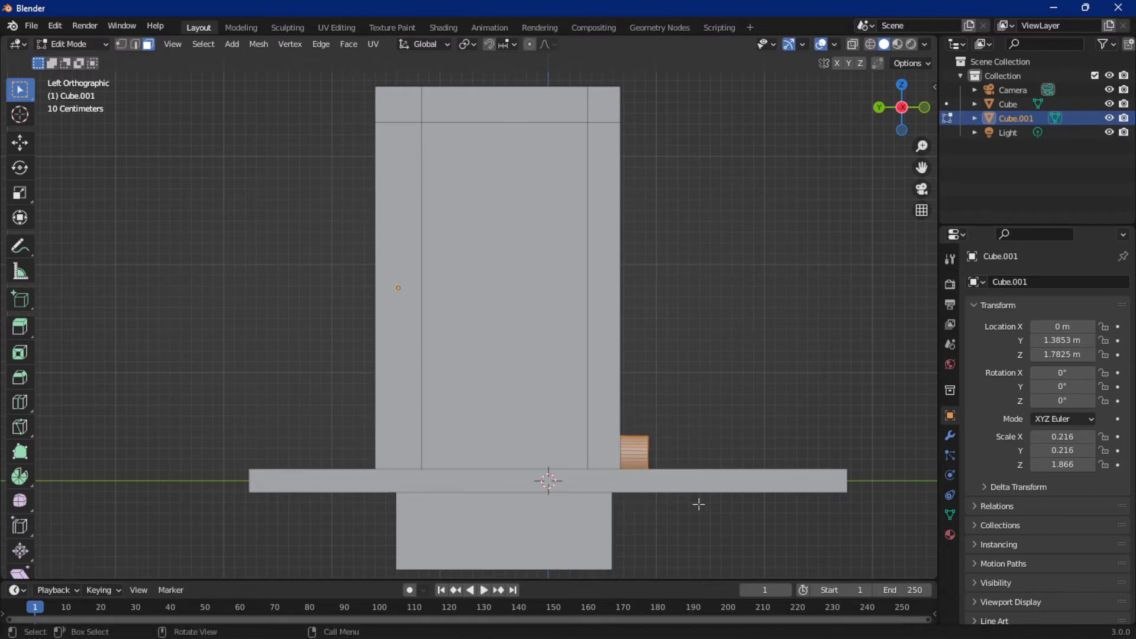
key("alt+z")
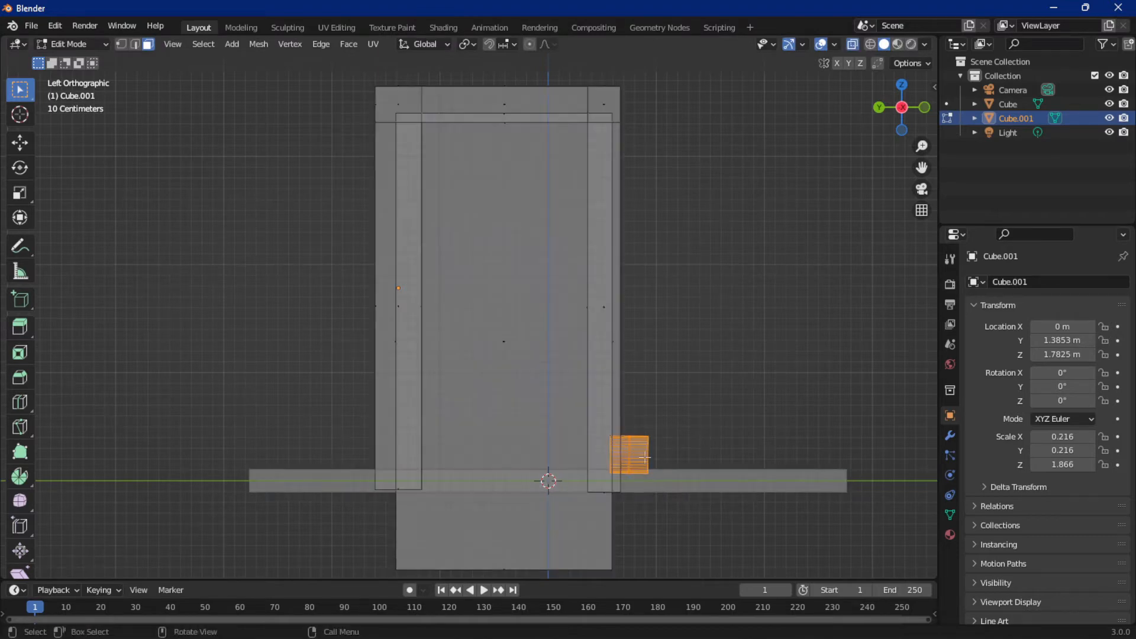
left_click_drag(629, 413, 694, 521)
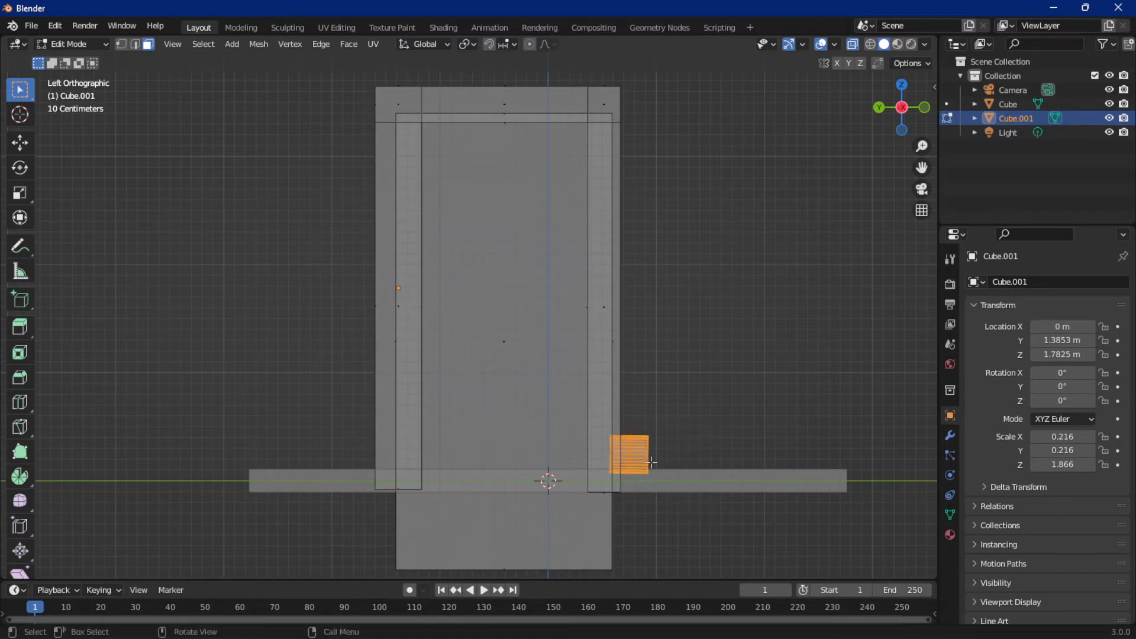
key("g")
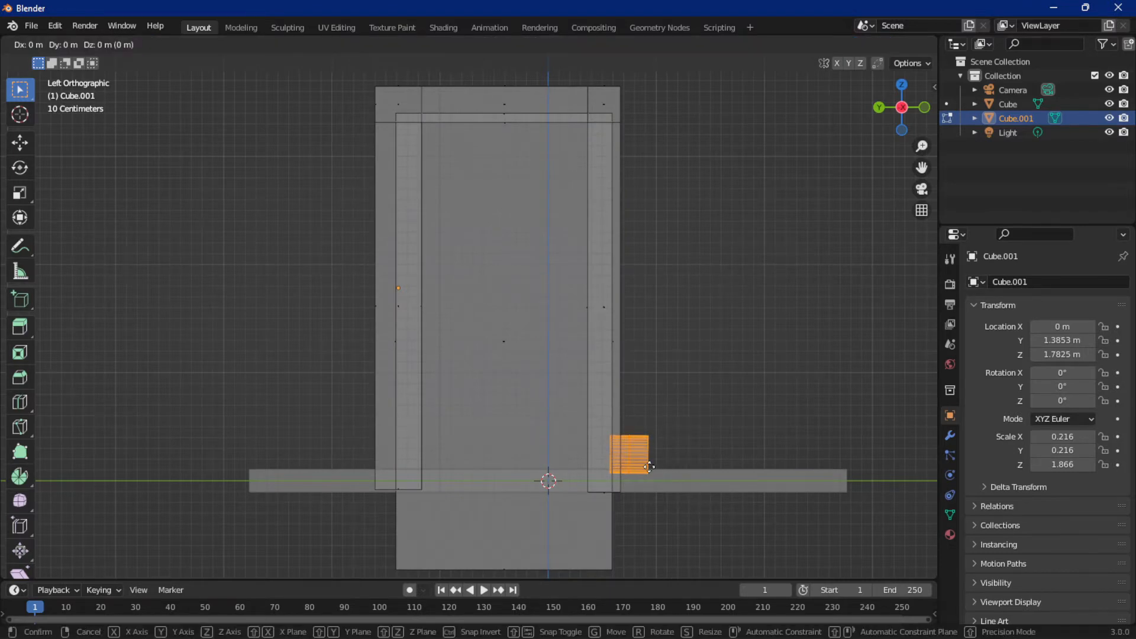
key("y")
left_click(653, 484)
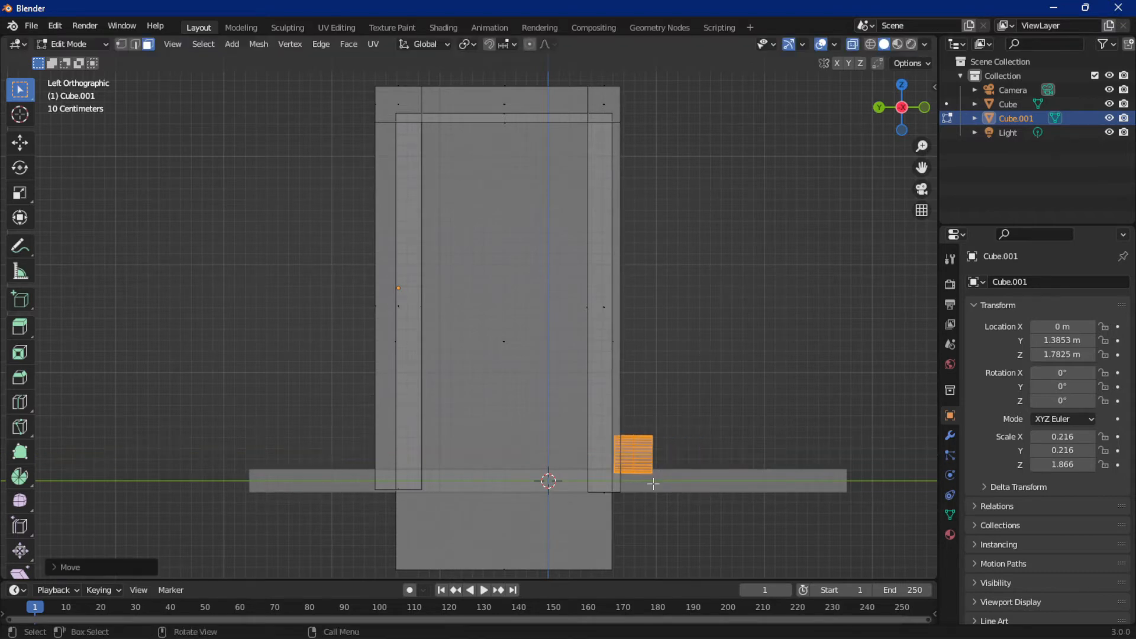
Select the edges of the cylinder's outer end, stretch them along Y nearly to the slab's edge, and turn off X-ray display
left_click(680, 318)
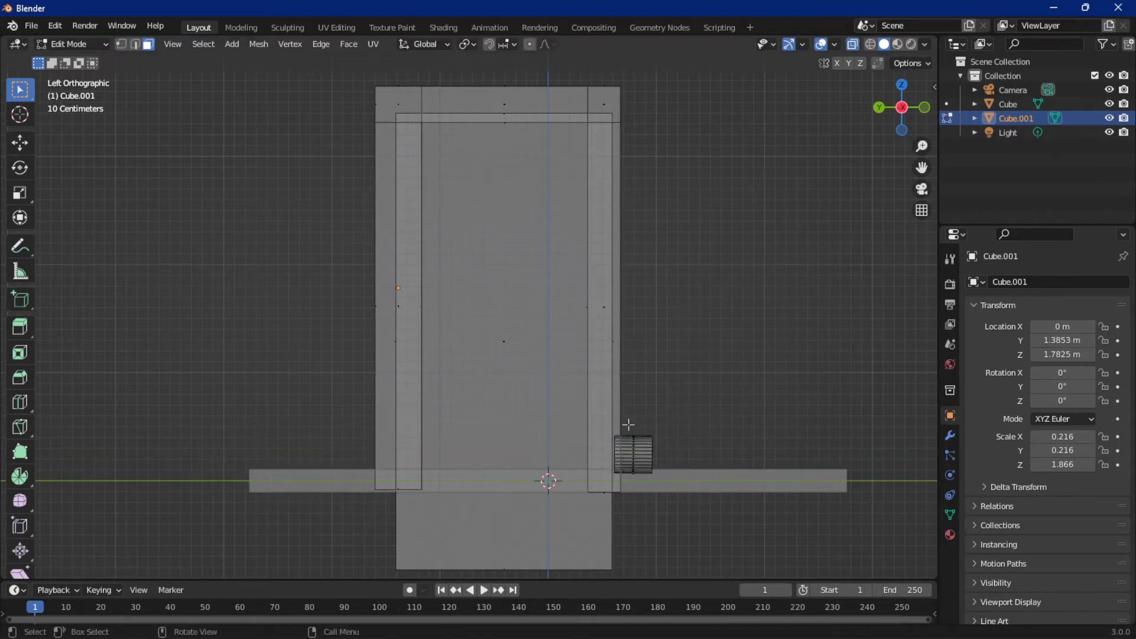
left_click(135, 44)
left_click_drag(643, 409, 697, 487)
key("g")
key("y")
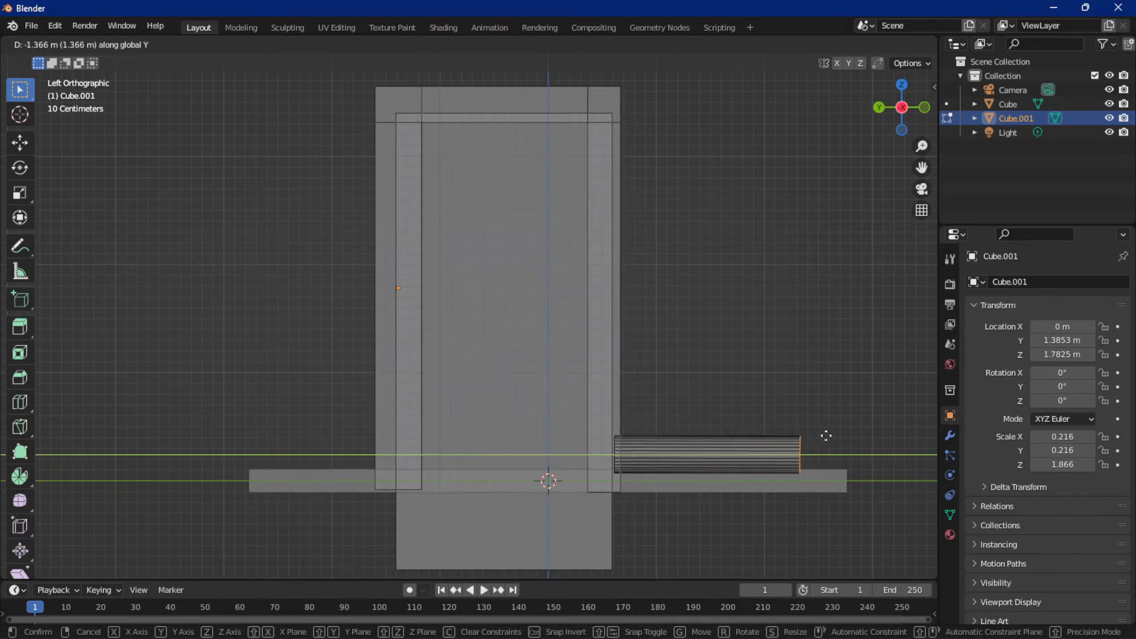
left_click(838, 435)
middle_click_drag(827, 428, 713, 426)
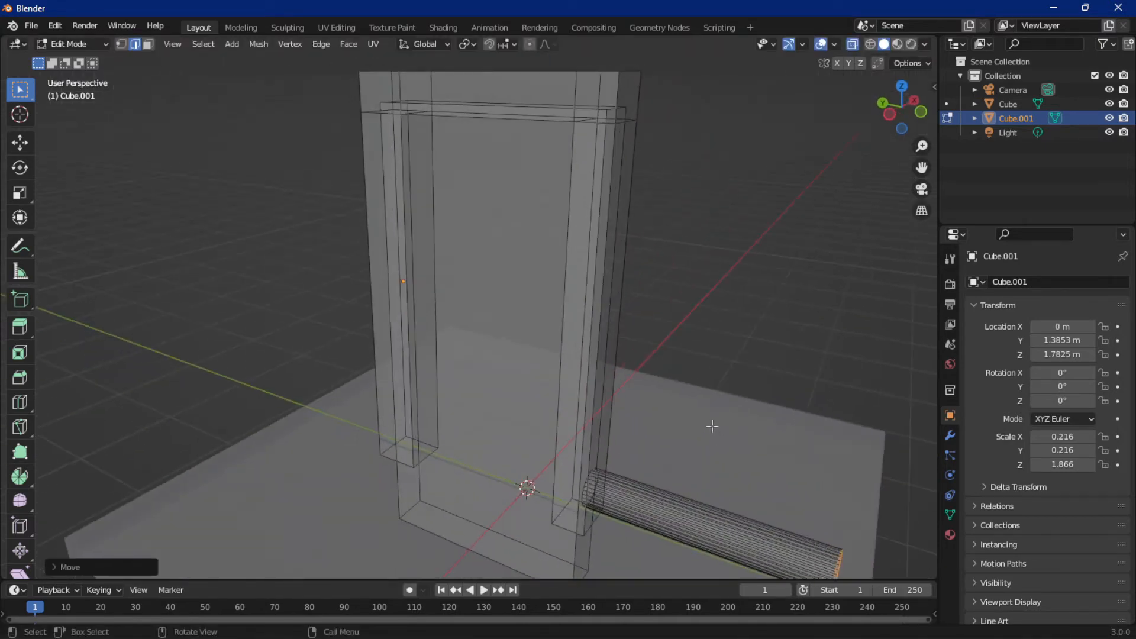
scroll(712, 421, "down", 3)
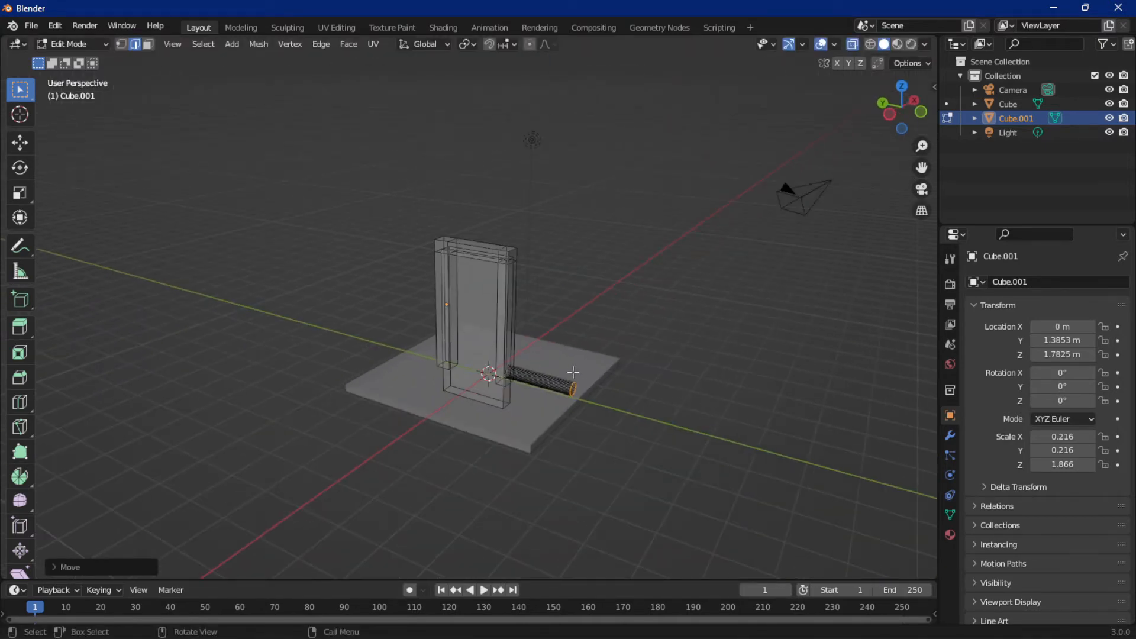
left_click(852, 45)
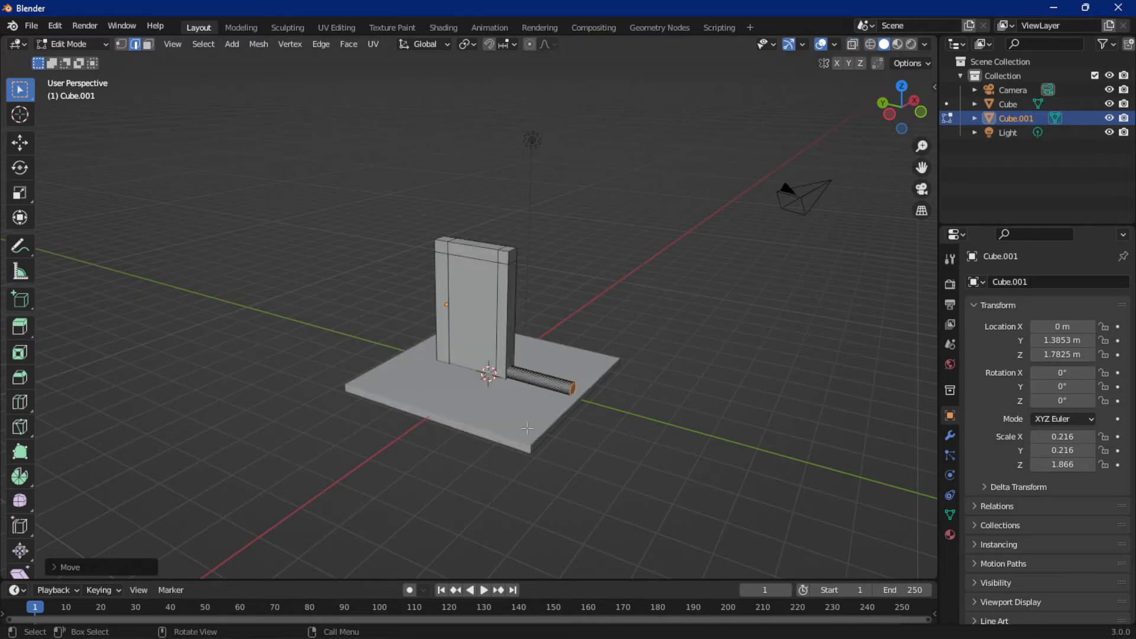
Select the whole cylinder as linked geometry and duplicate it in place
middle_click_drag(592, 401, 577, 367)
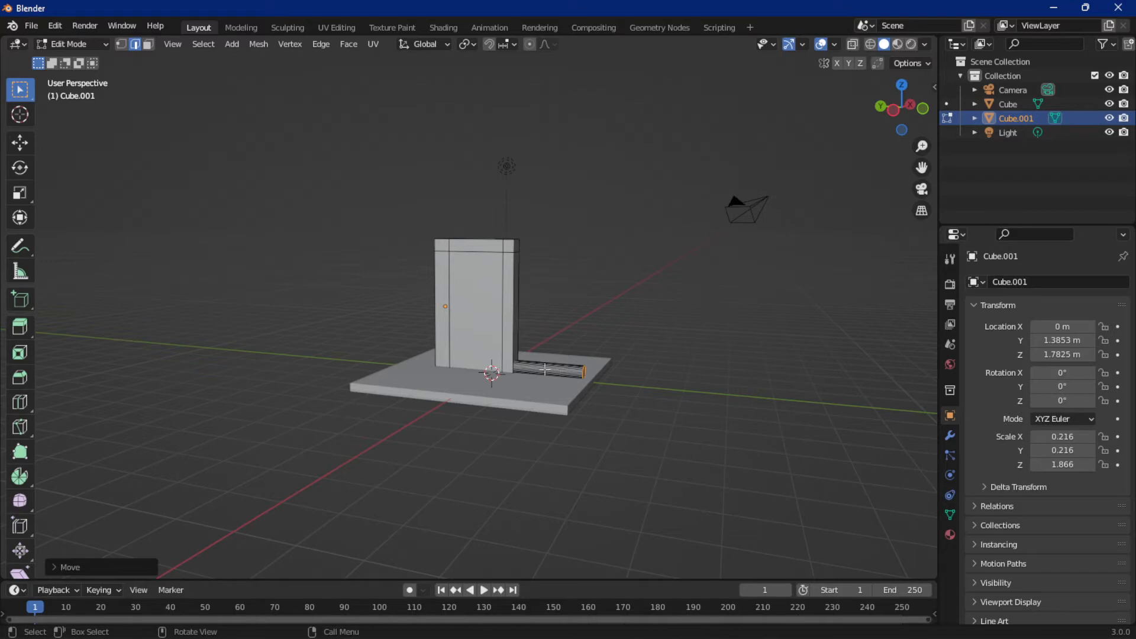
key("l")
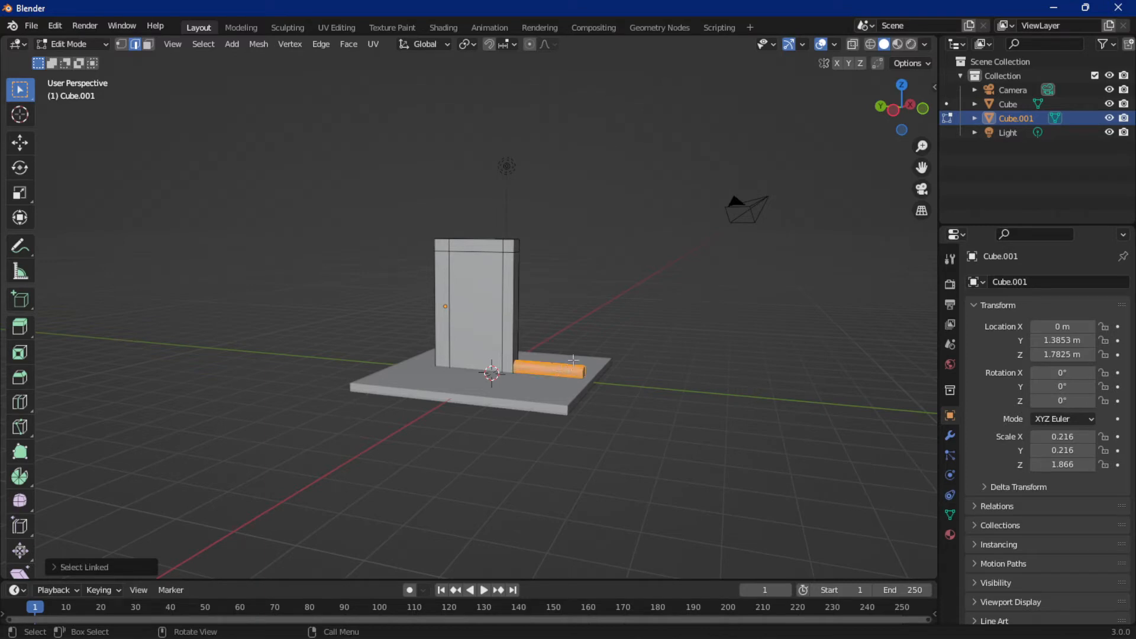
key("shift+d")
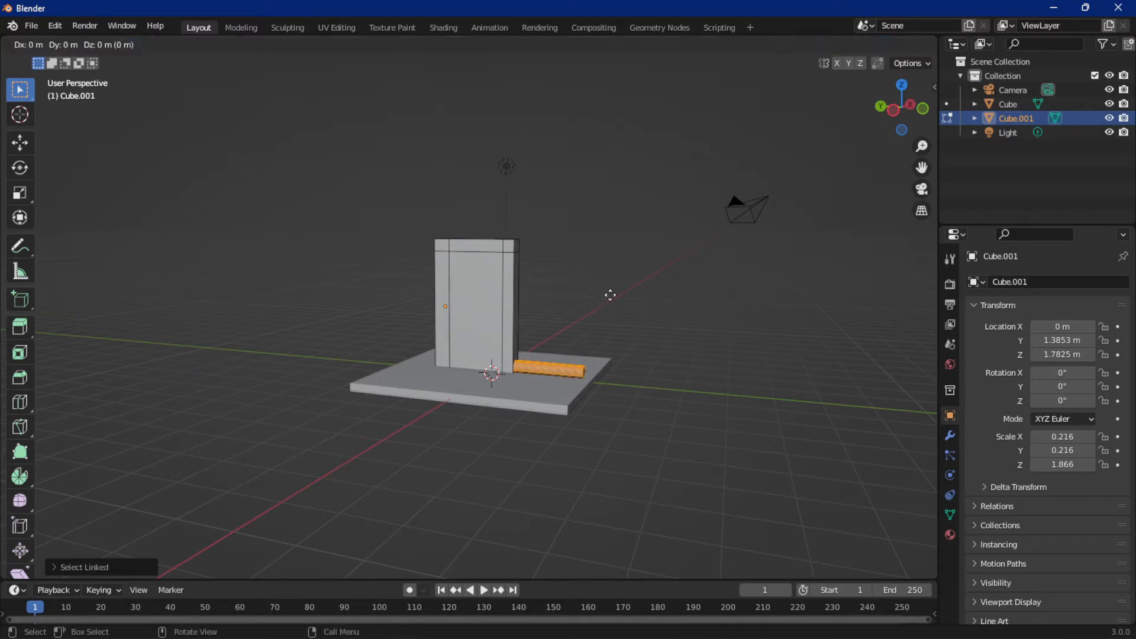
right_click(610, 294)
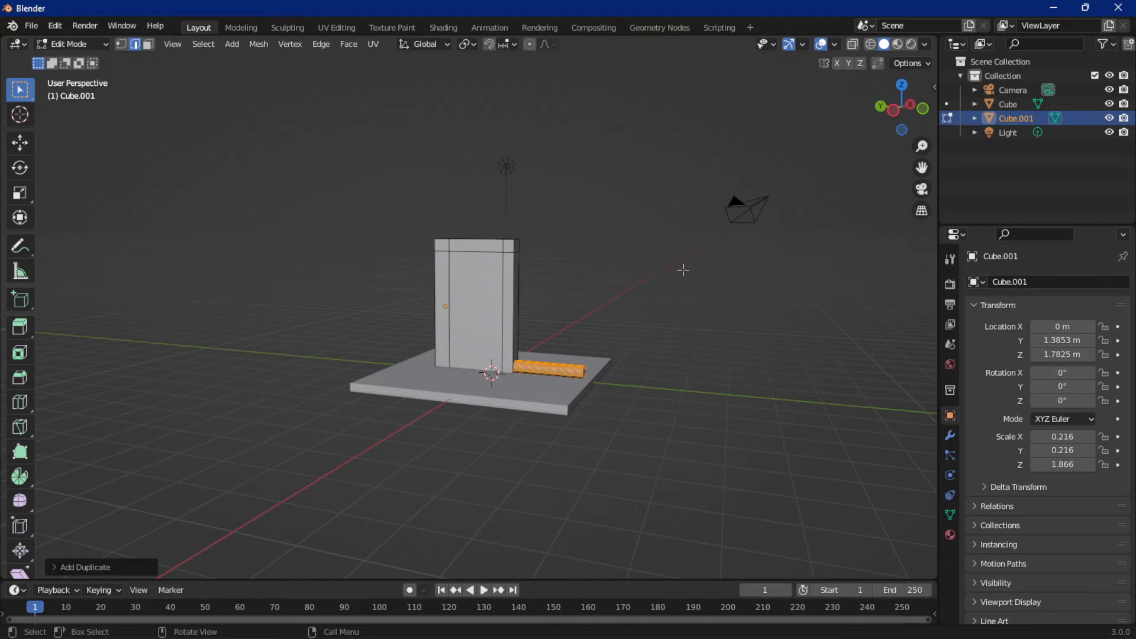
Rotate the duplicated cylinder about the global X axis until it stands upright
key("r")
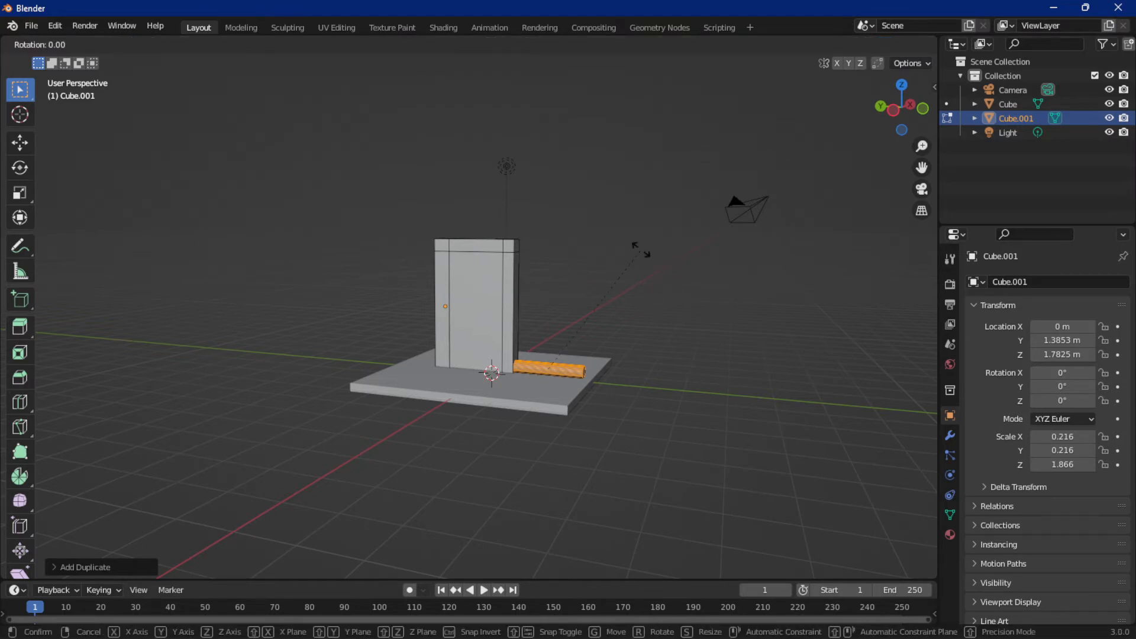
key("x")
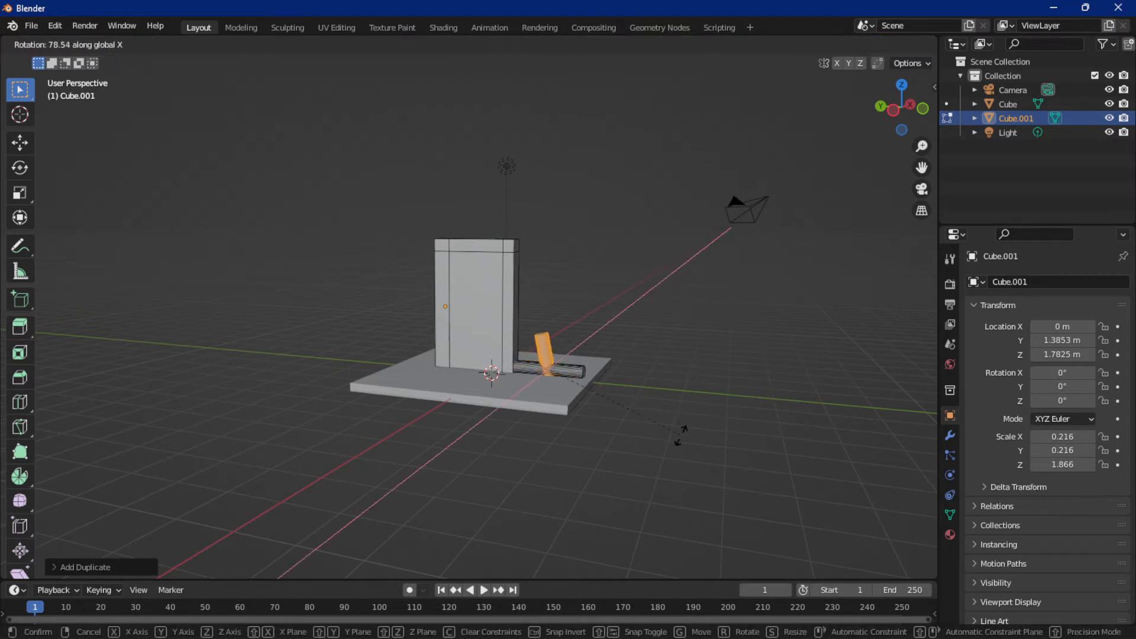
left_click(667, 466)
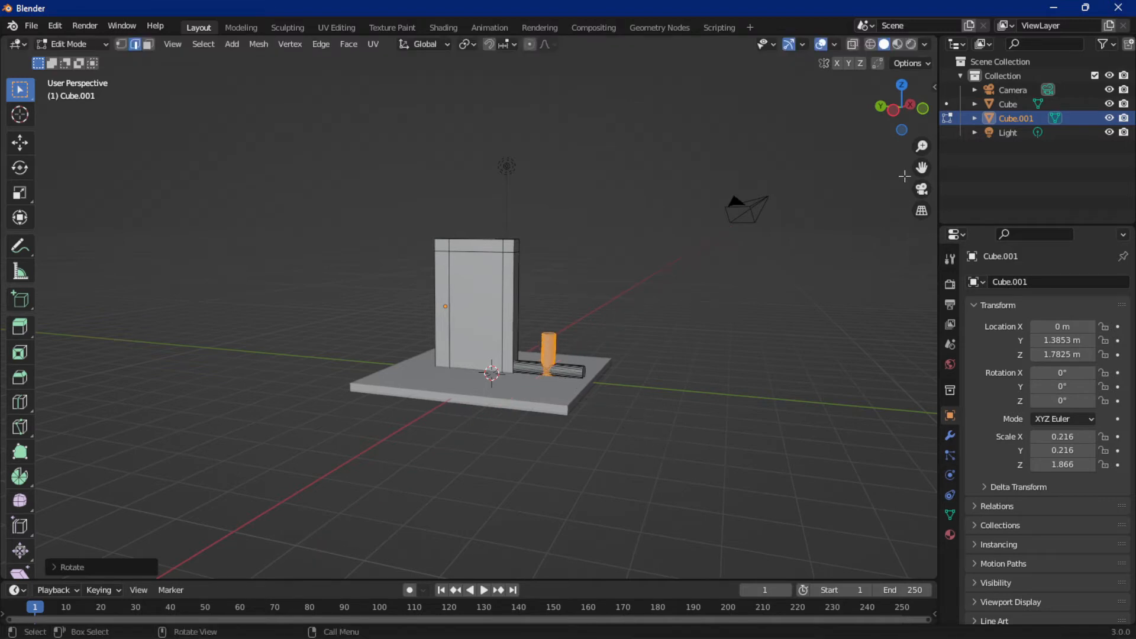
In a side view, move the upright cylinder onto the horizontal cylinder's outer end and rotate it slightly to straighten it
left_click(896, 114)
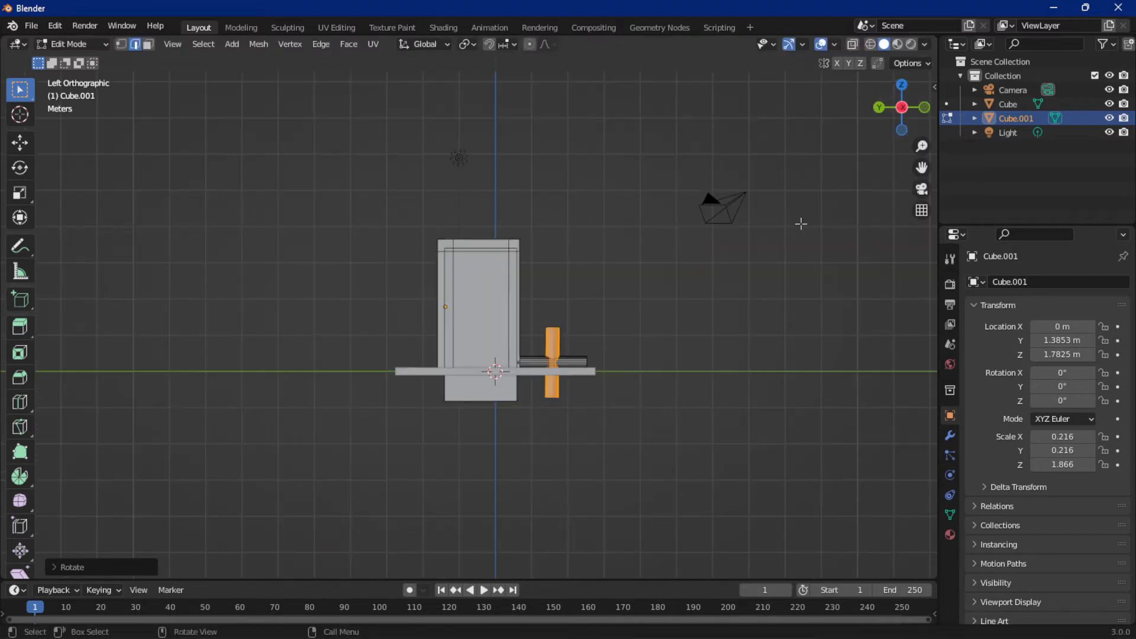
key("g")
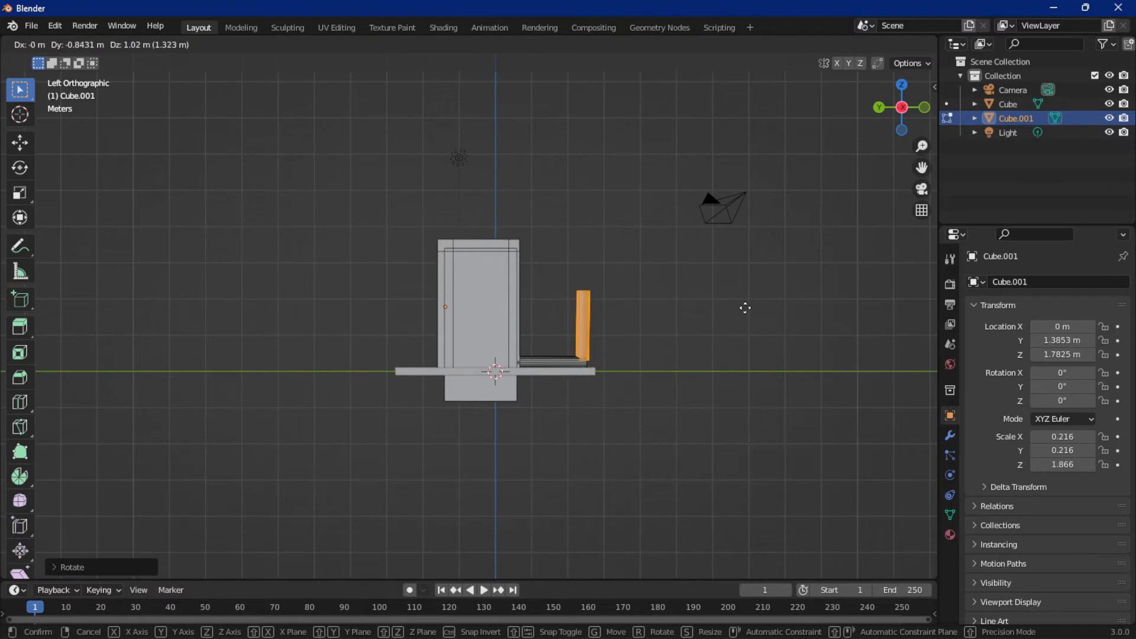
left_click(739, 308)
scroll(739, 309, "up", 4)
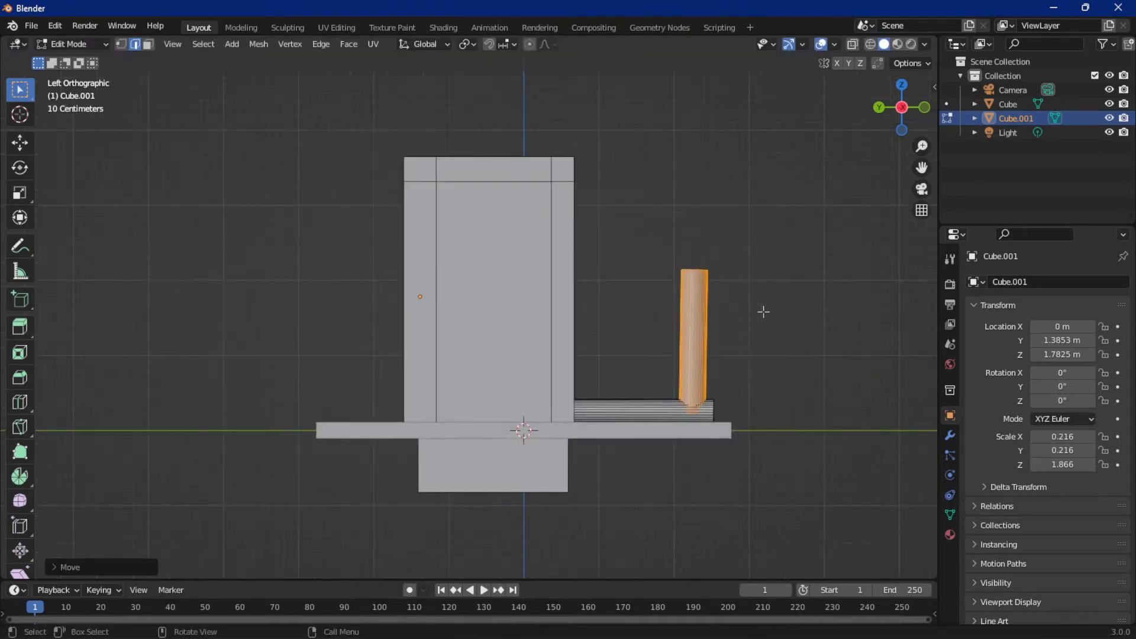
key("r")
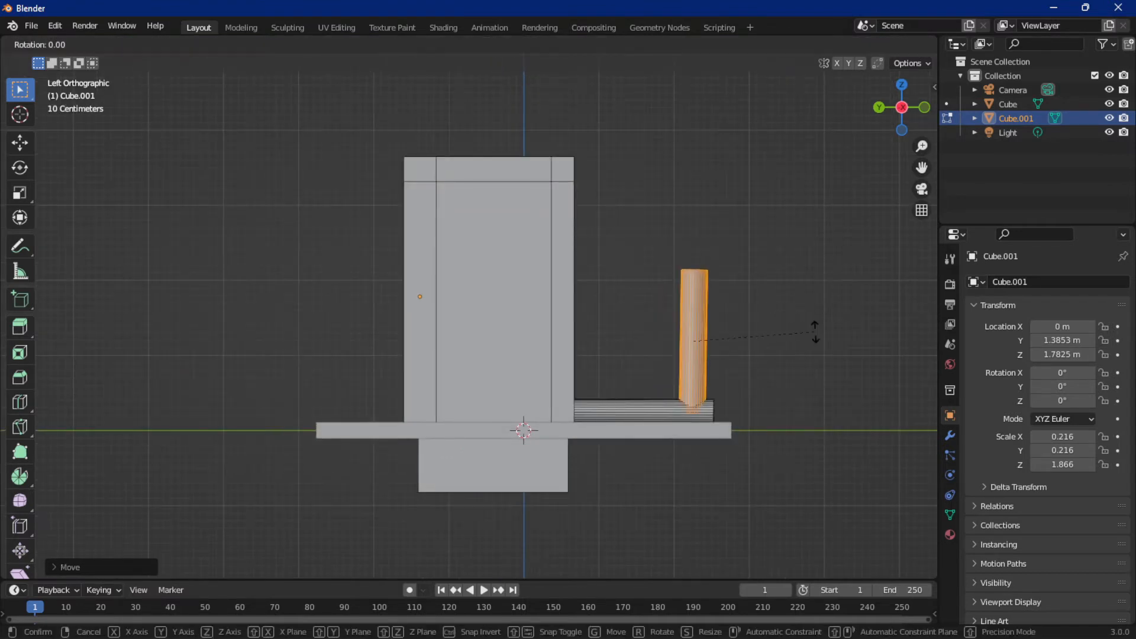
left_click(817, 330)
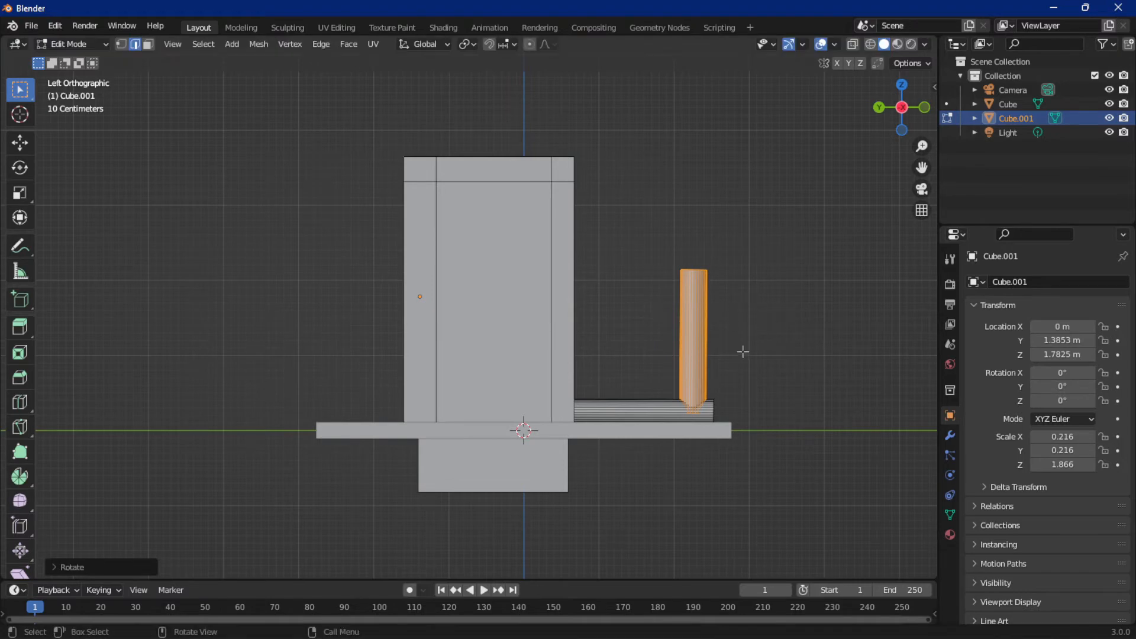
scroll(761, 387, "down", 1)
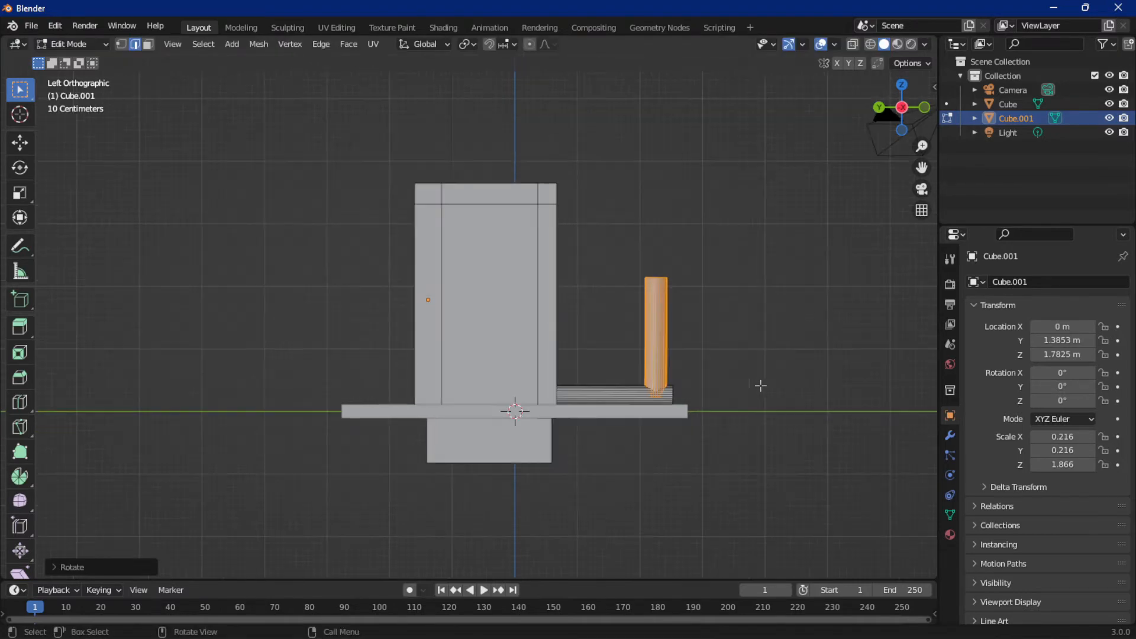
Select all geometry of the frame mesh, separate it by loose parts, and return to Object Mode
middle_click_drag(714, 360, 613, 315)
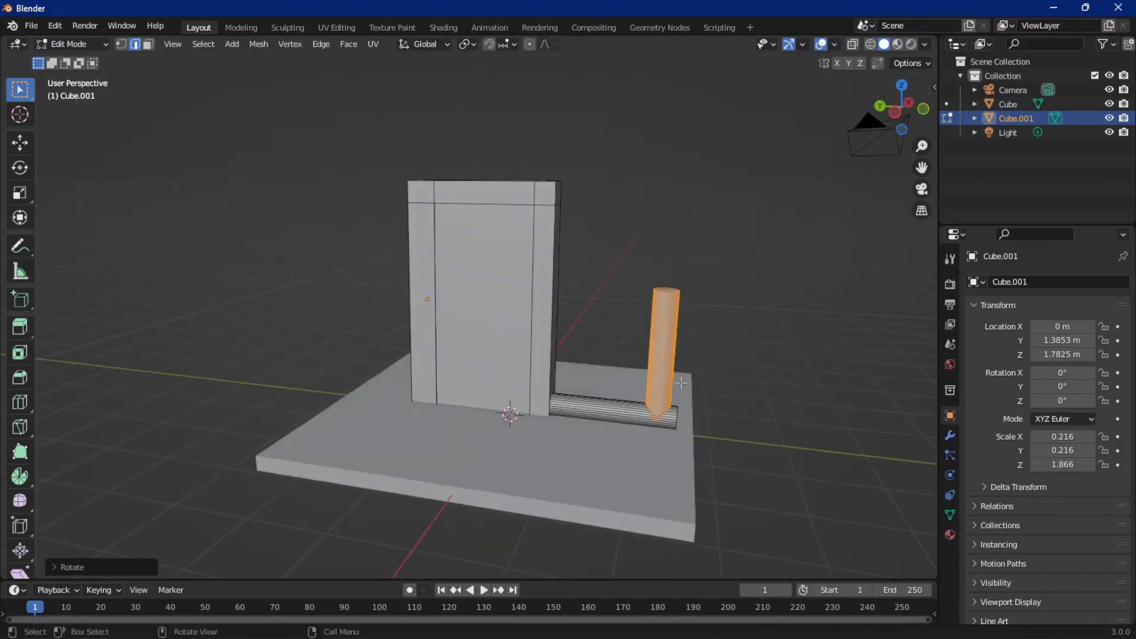
key("a")
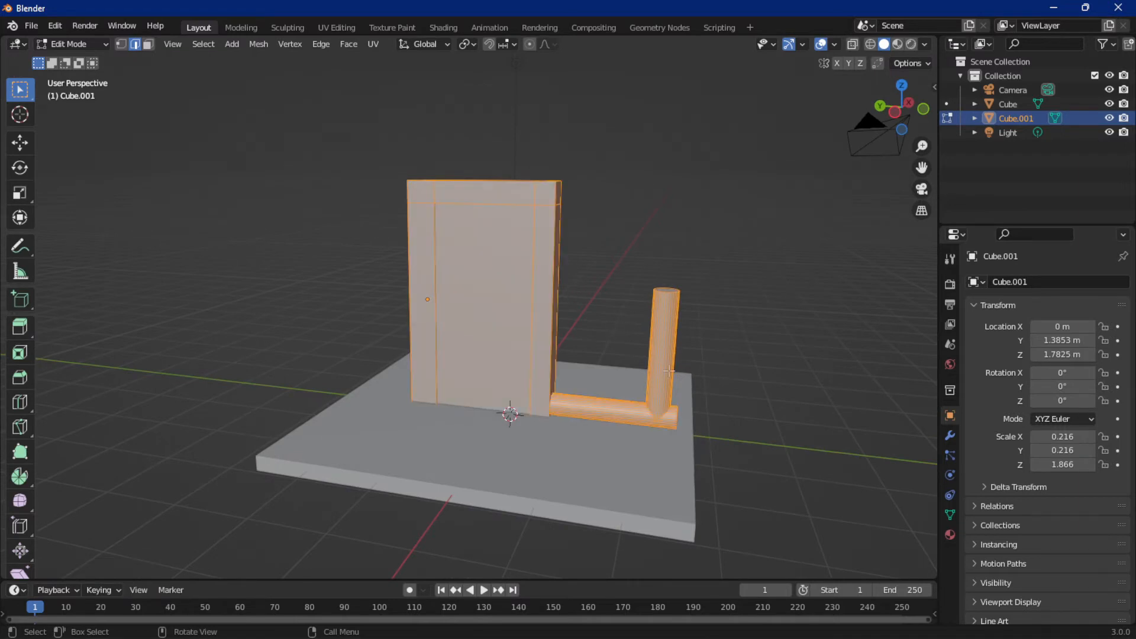
scroll(669, 368, "down", 3)
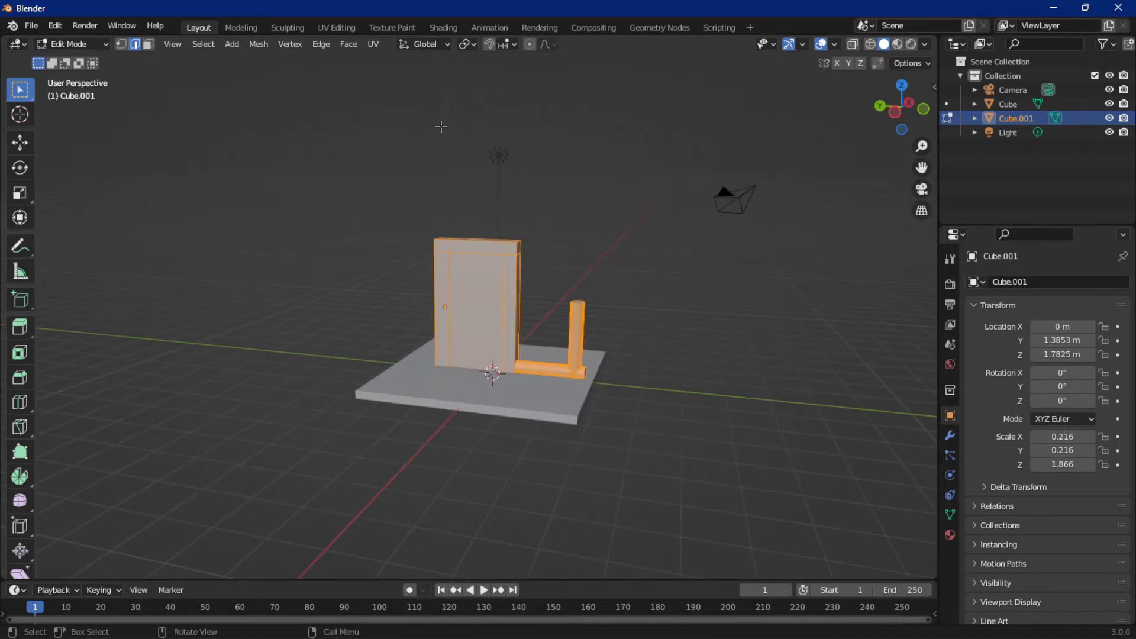
right_click(438, 126)
mouse_move(373, 443)
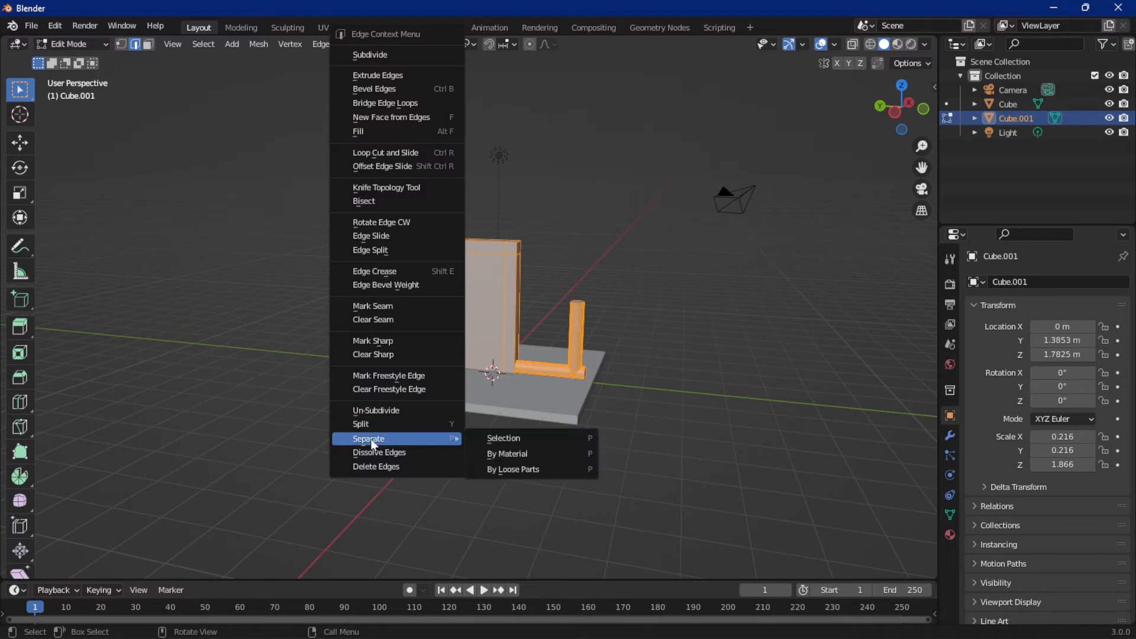
left_click(537, 470)
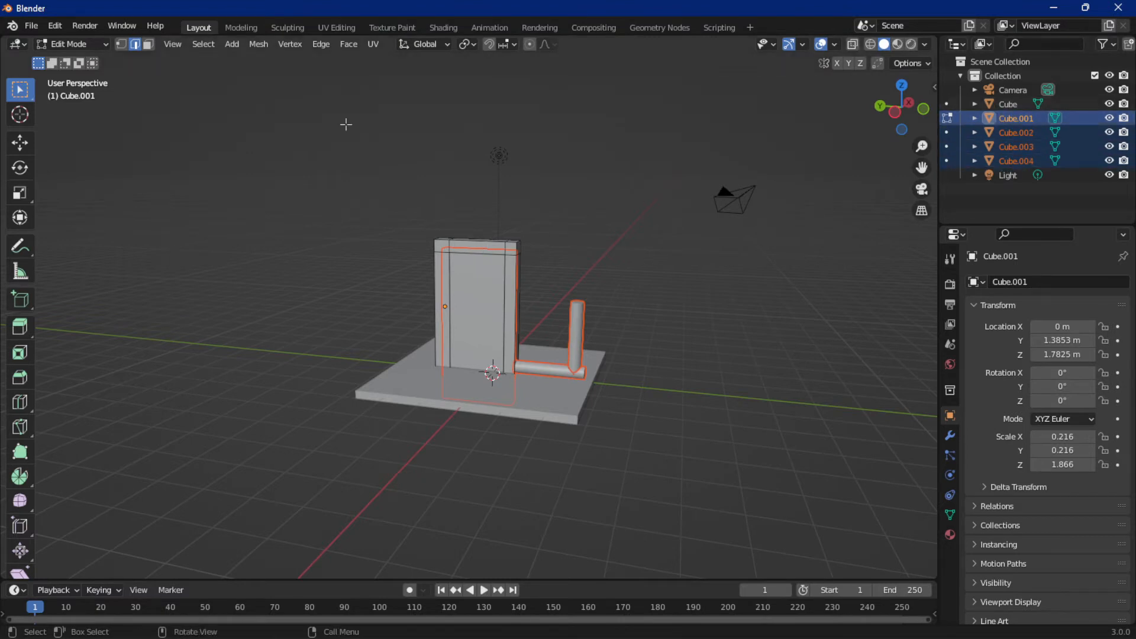
left_click(65, 46)
left_click(63, 60)
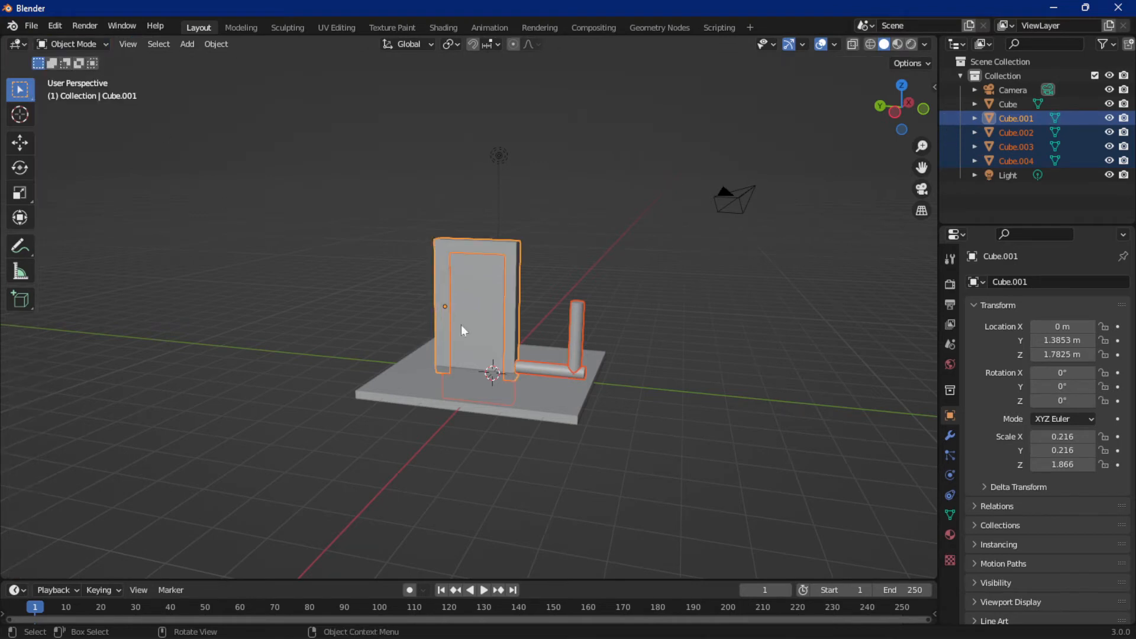
Select the panel, frame, both cylinders and slab one after another to check that they are separate objects, and deselect everything
left_click(488, 315)
left_click(493, 244)
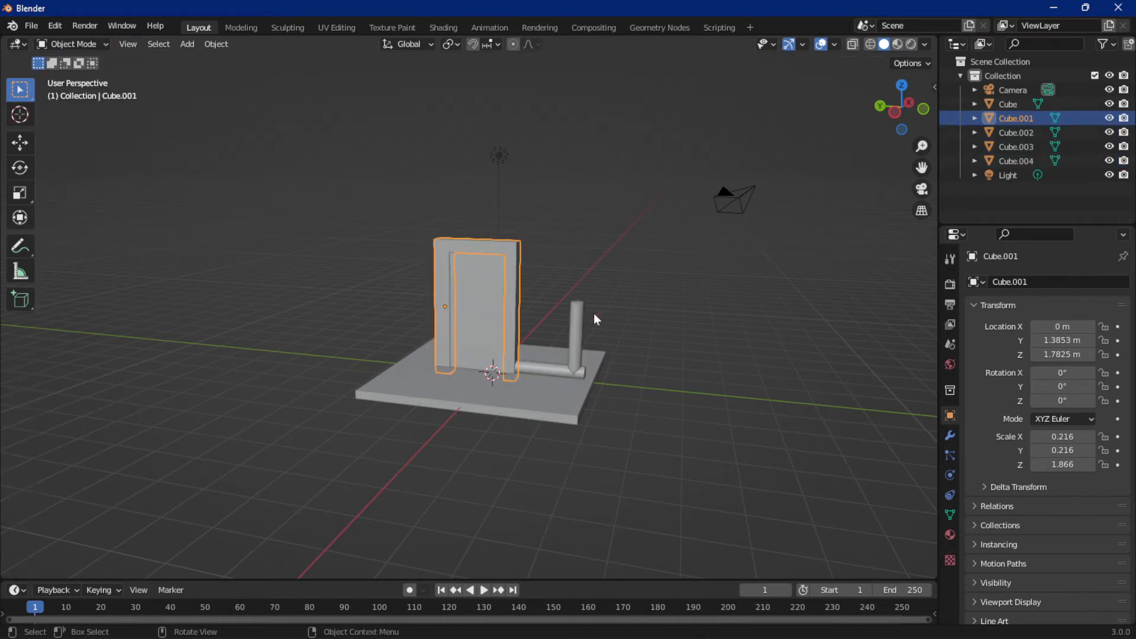
left_click(551, 363)
left_click(577, 336)
left_click(532, 387)
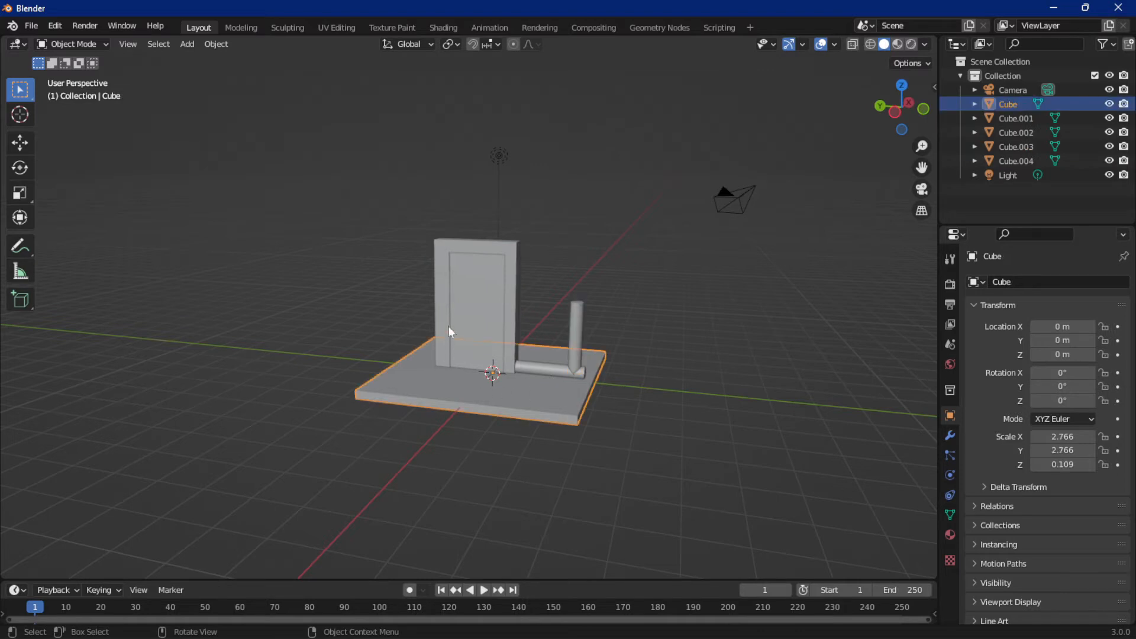
left_click(616, 286)
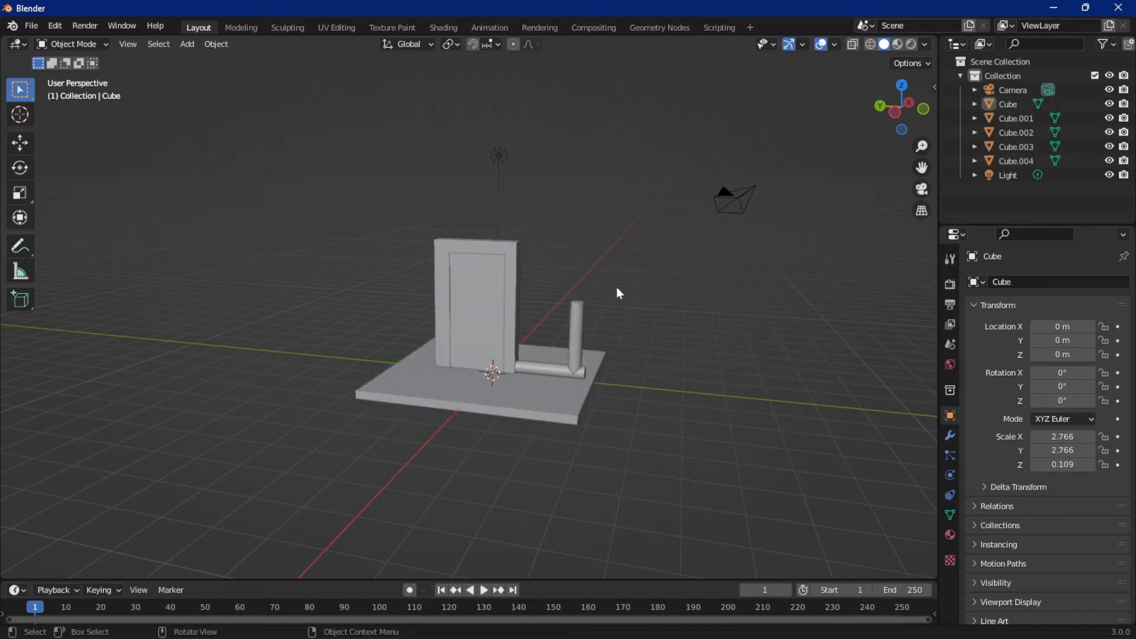
In Edit Mode on the upright cylinder, select its bottom edge ring through X-ray display and snap the 3D cursor to it
left_click(573, 354)
left_click(574, 349)
left_click(573, 347)
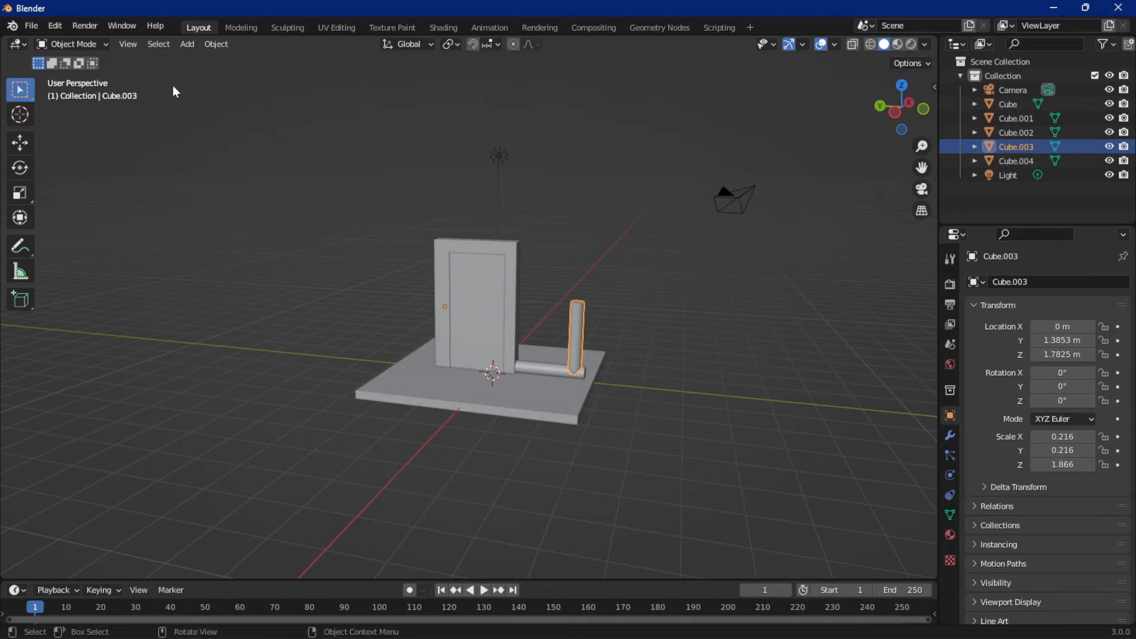
left_click(80, 47)
left_click(65, 74)
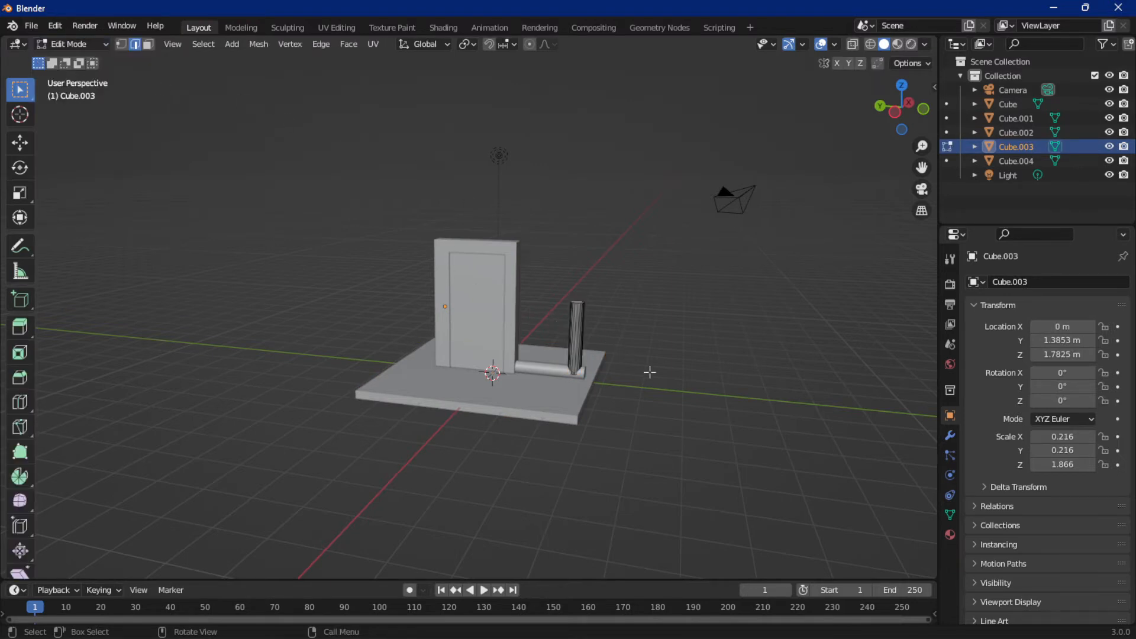
scroll(650, 372, "up", 4)
middle_click_drag(726, 338, 649, 312)
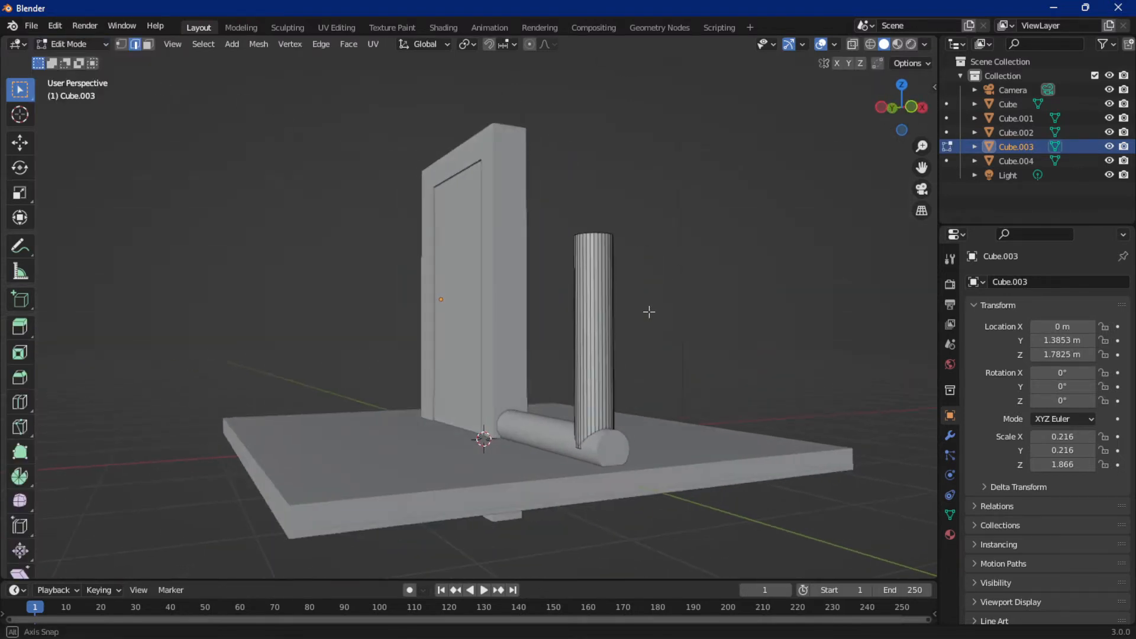
key("alt+z")
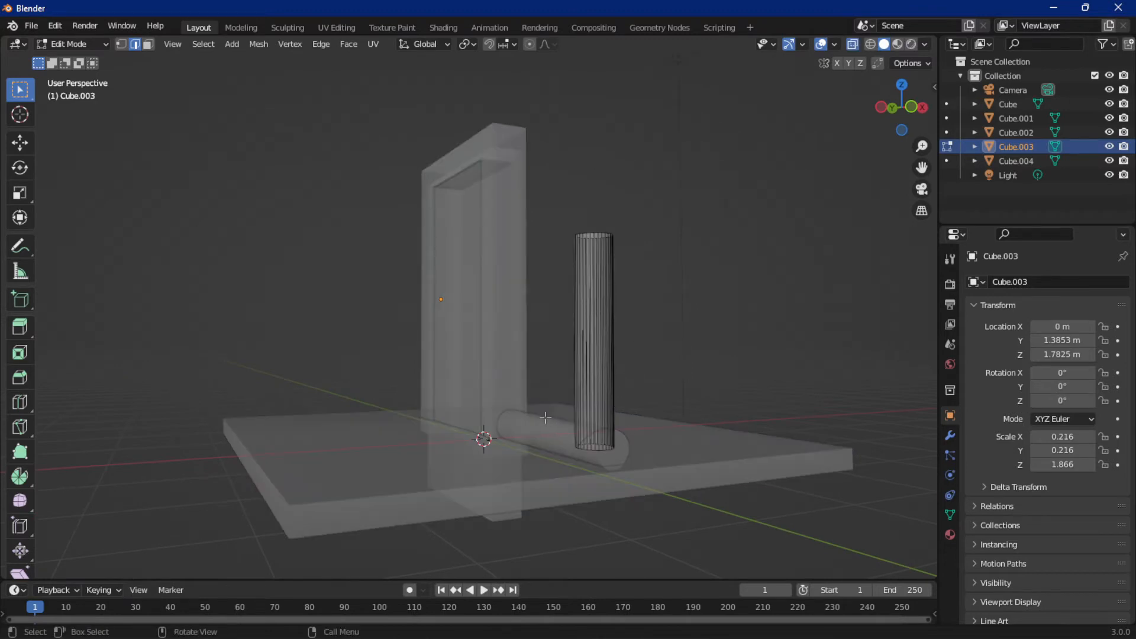
left_click_drag(544, 418, 660, 491)
key("shift+s")
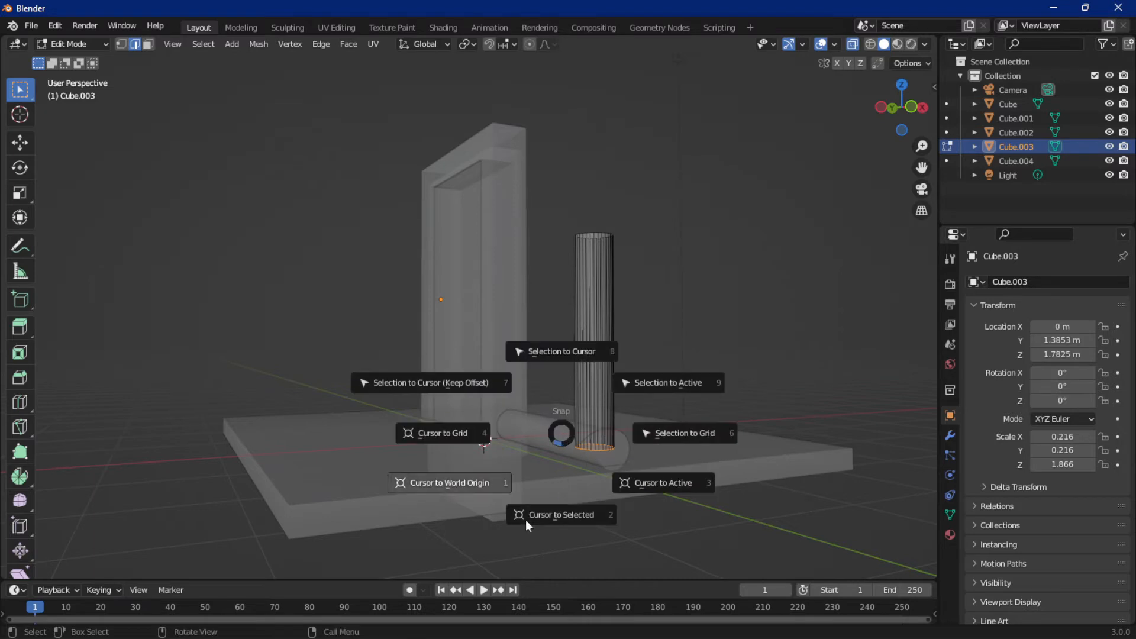
left_click(557, 516)
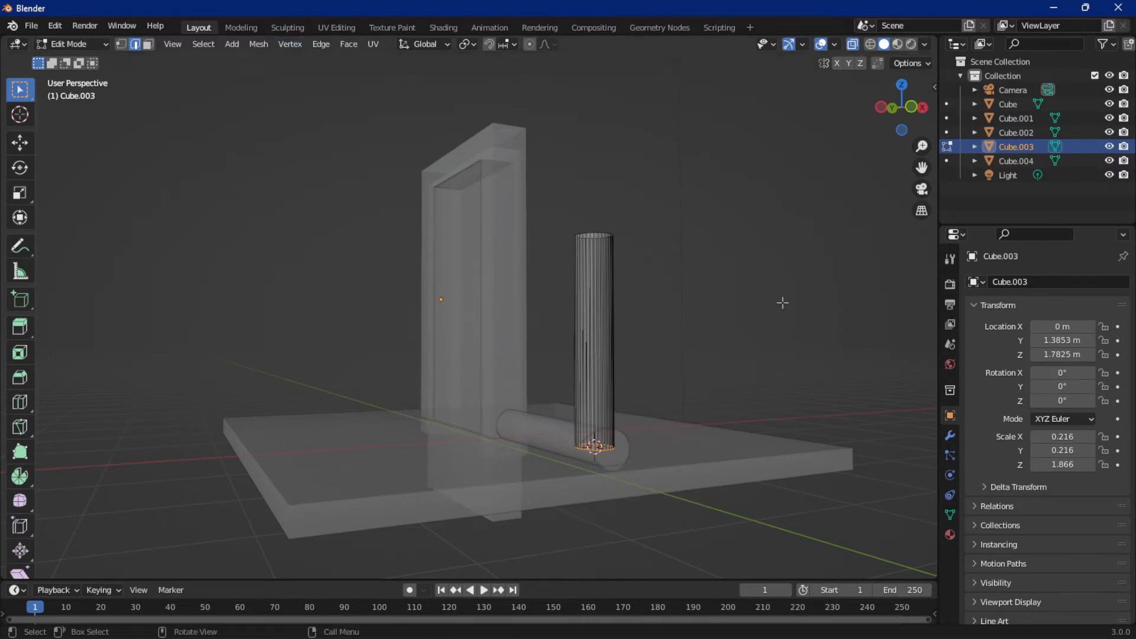
left_click(852, 45)
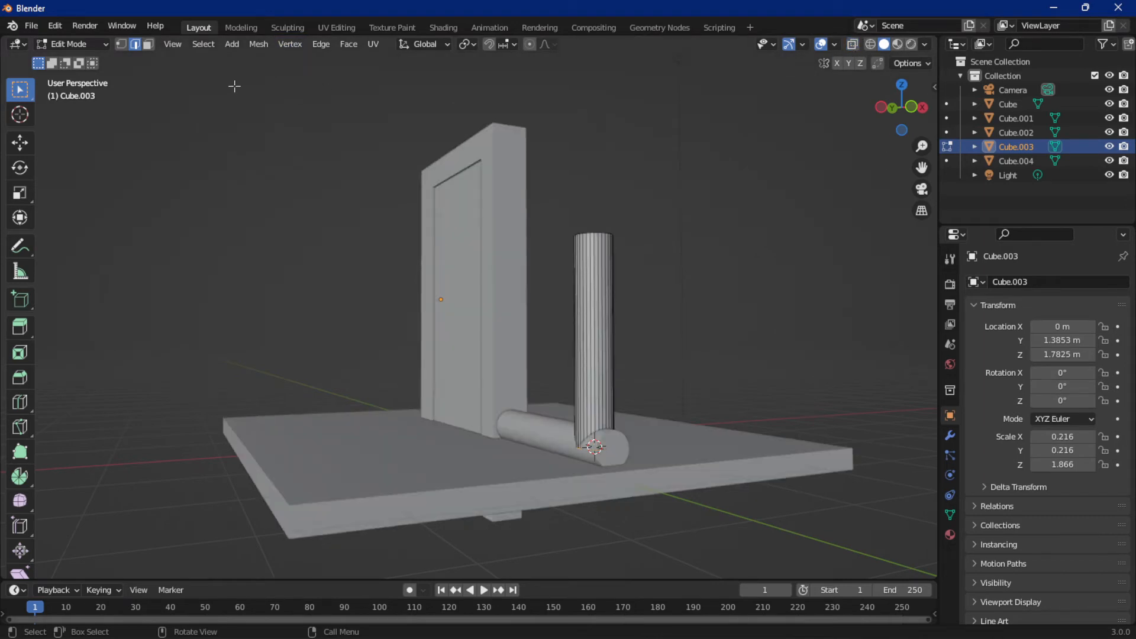
Return to Object Mode, select all objects, and set each one's origin to its geometry
left_click(94, 45)
left_click(89, 61)
middle_click_drag(177, 118, 314, 198)
scroll(403, 276, "down", 3)
middle_click_drag(403, 276, 364, 226)
scroll(424, 241, "down", 3)
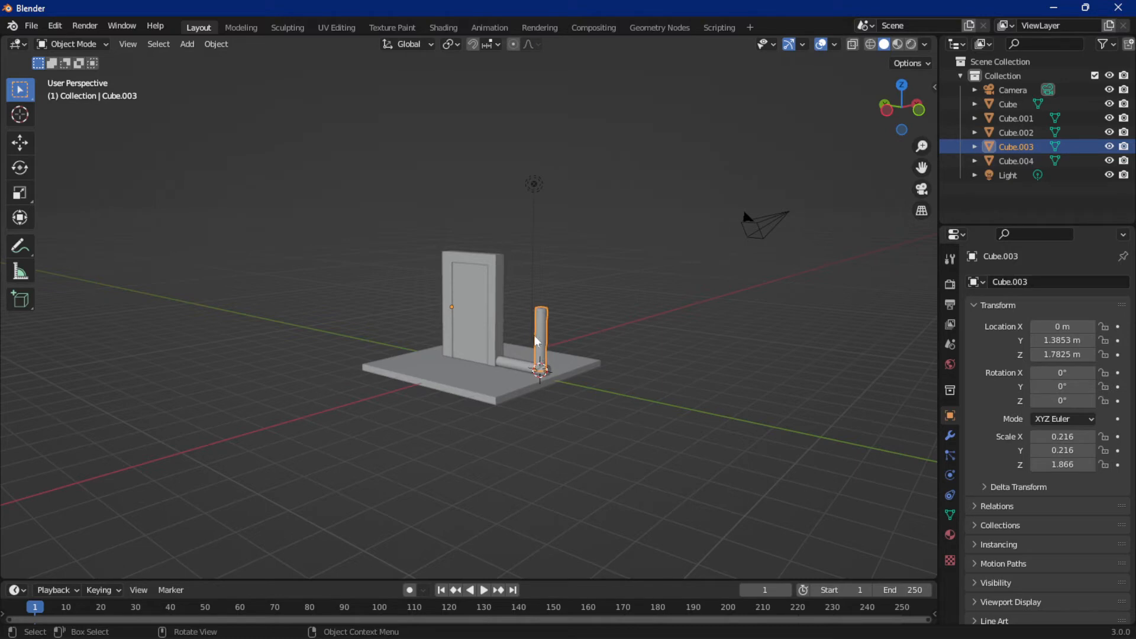
scroll(455, 307, "up", 2)
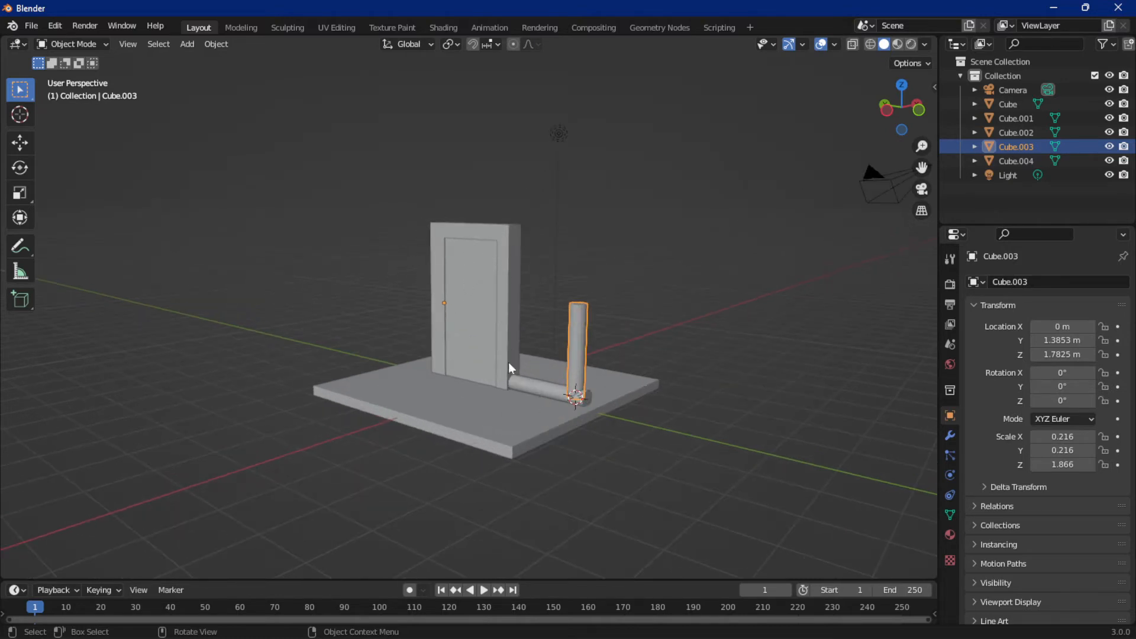
key("a")
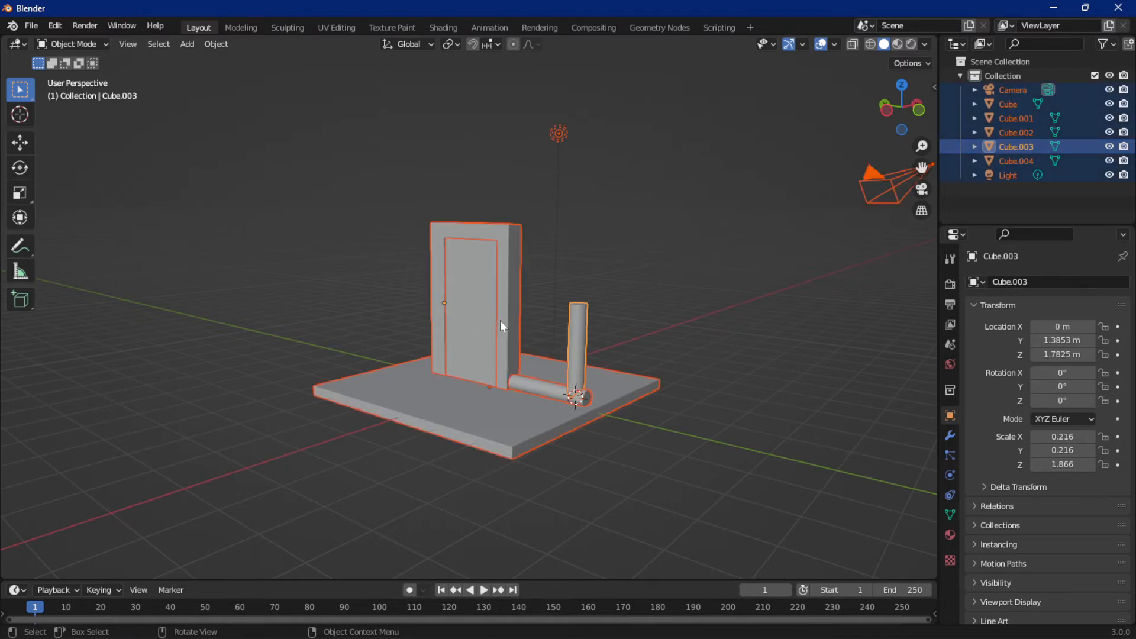
right_click(489, 304)
mouse_move(488, 304)
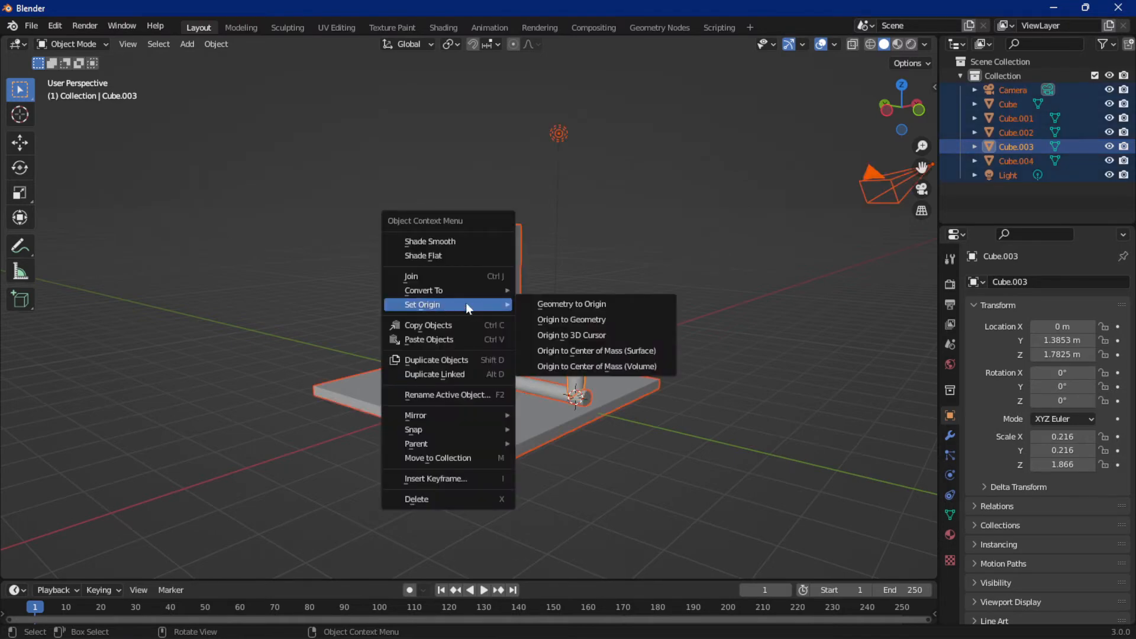
left_click(555, 319)
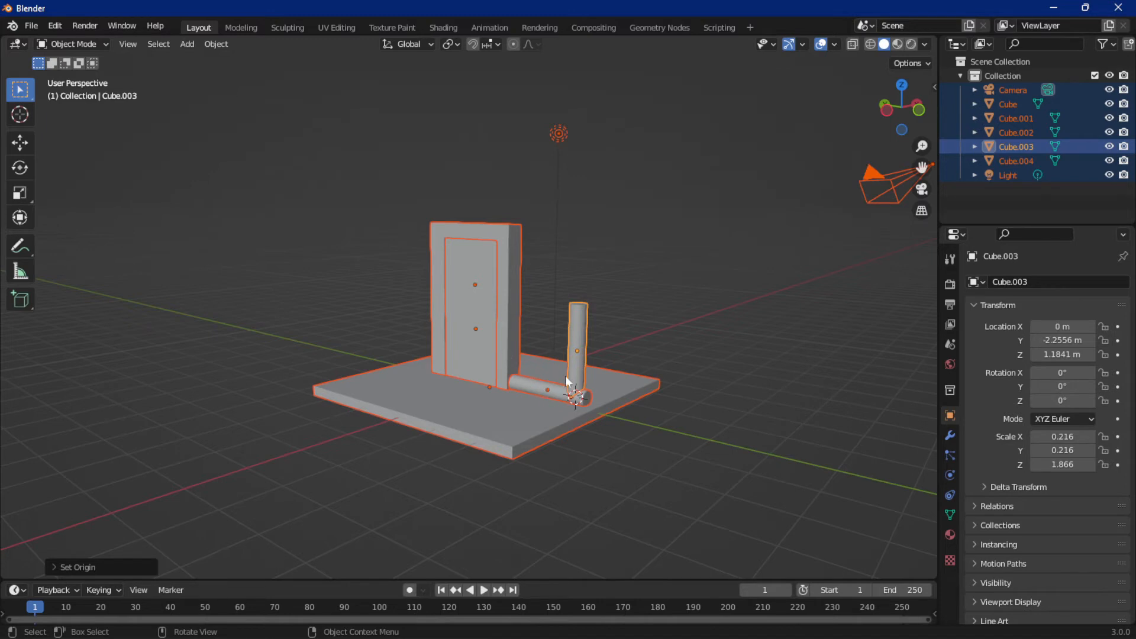
Set the upright cylinder's origin to the 3D cursor at its bottom end, and deselect it
key("alt+a")
left_click(583, 355)
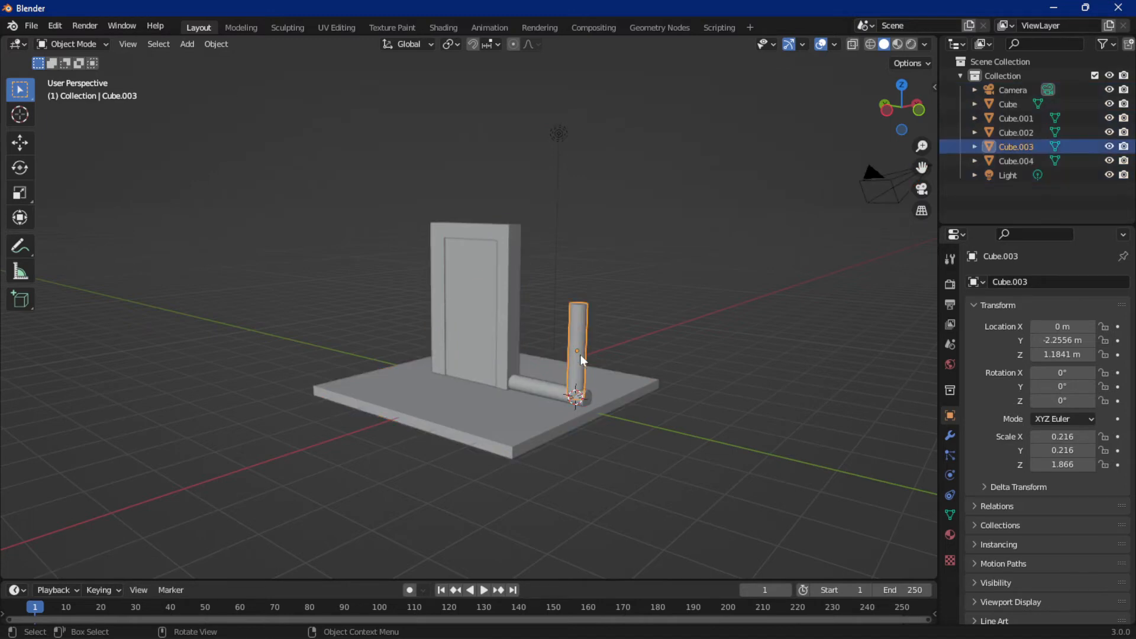
right_click(577, 327)
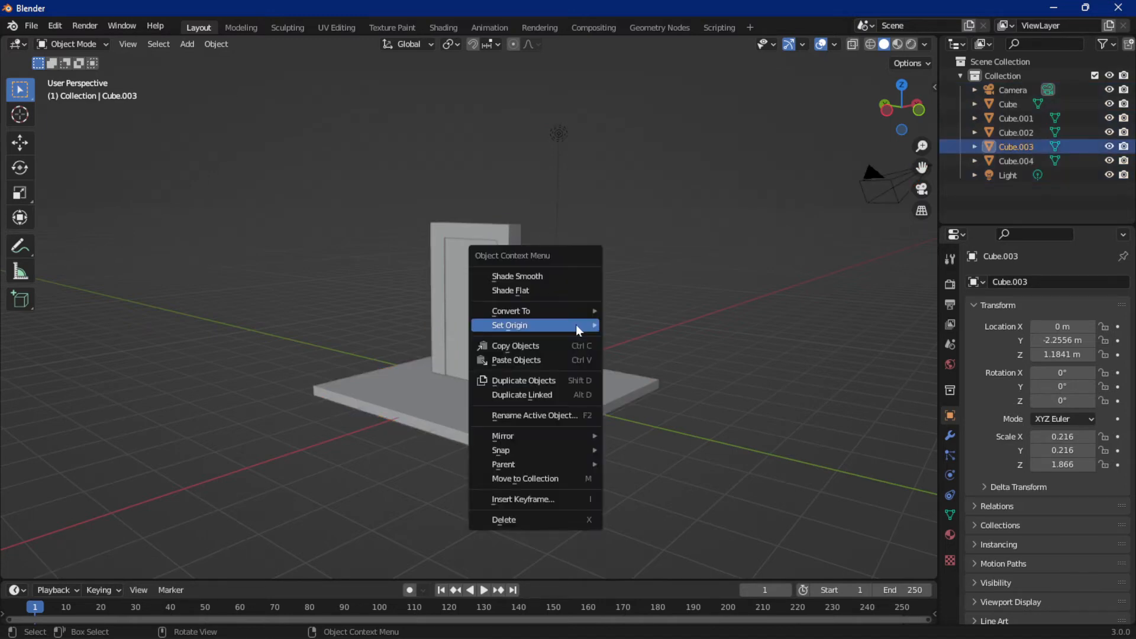
mouse_move(569, 329)
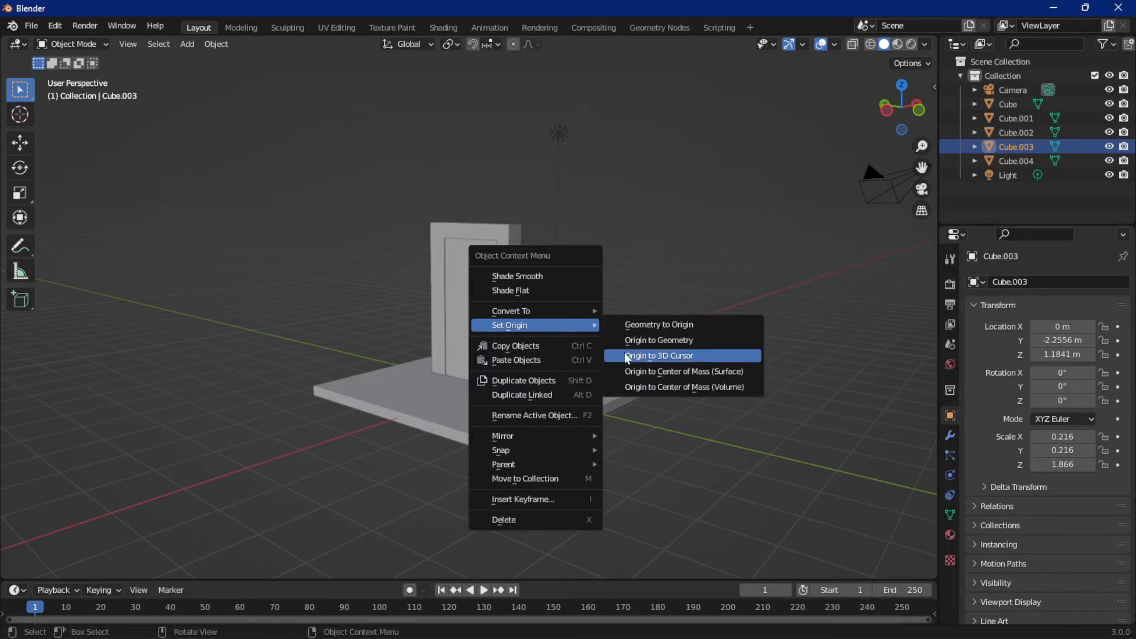
left_click(641, 357)
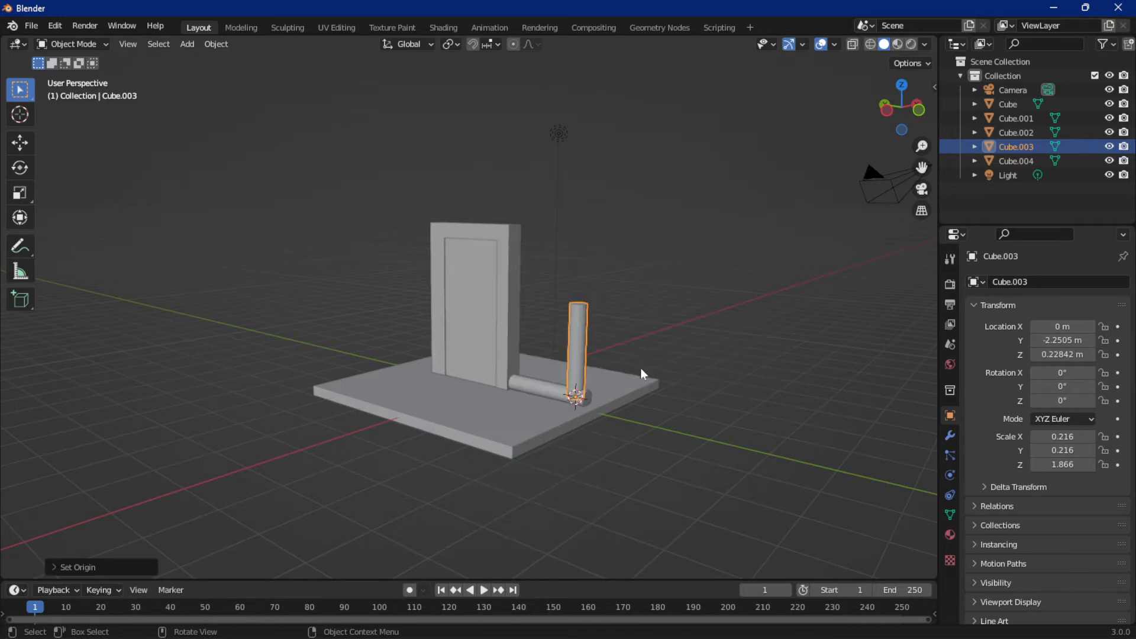
left_click(763, 352)
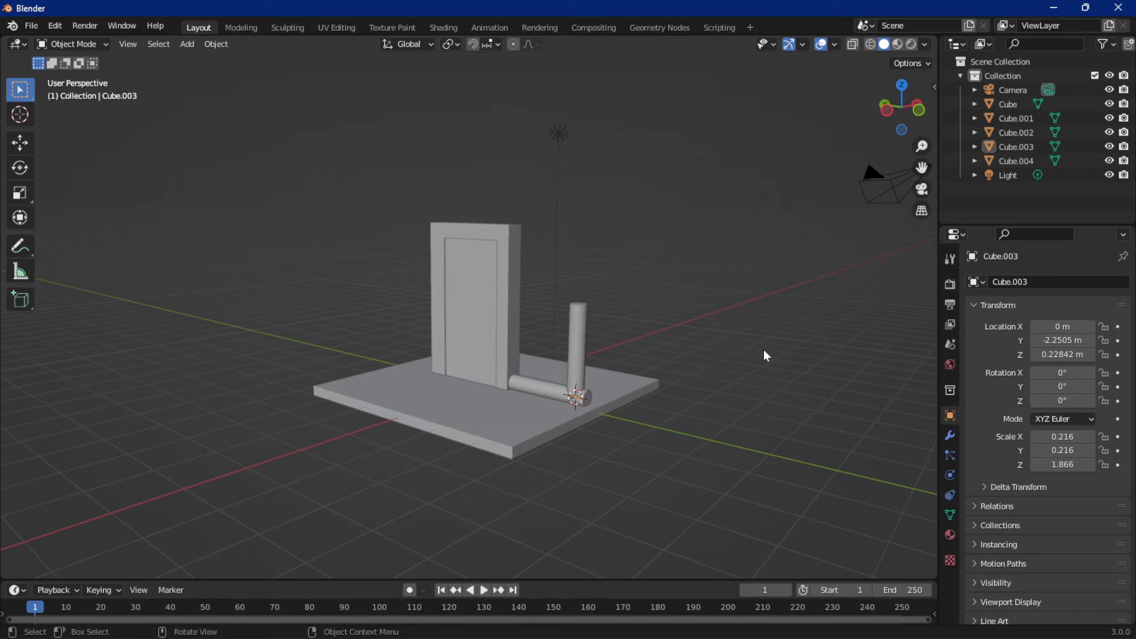
Lock the upright cylinder's Y and Z rotation, test rotating it about its bottom origin, and undo the test rotation
key("x")
left_click(578, 326)
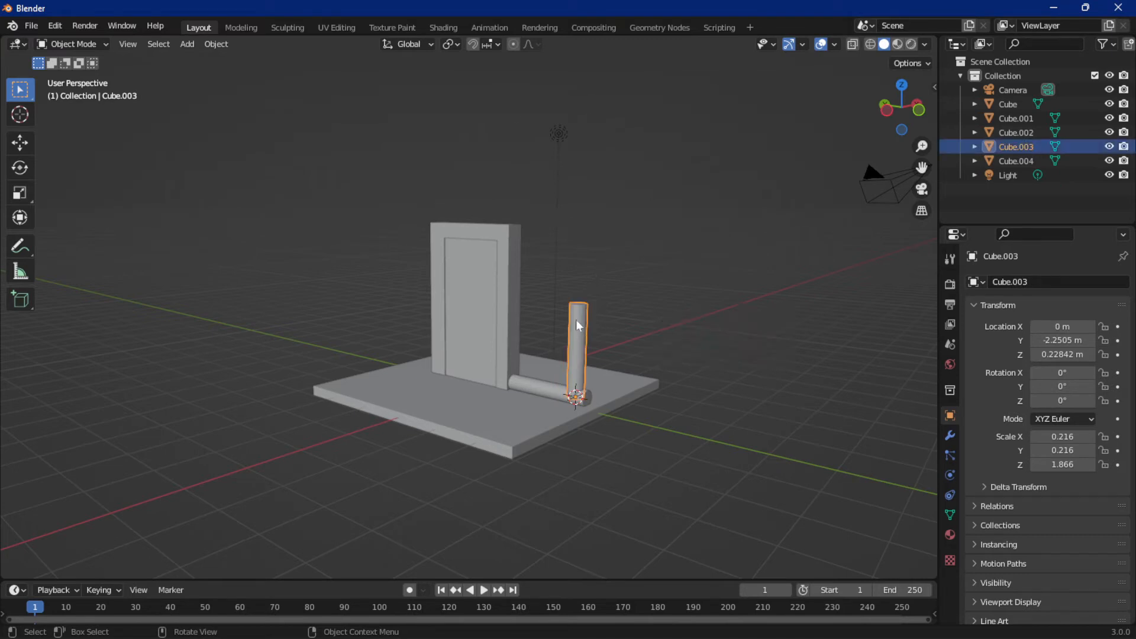
key("r")
key("x")
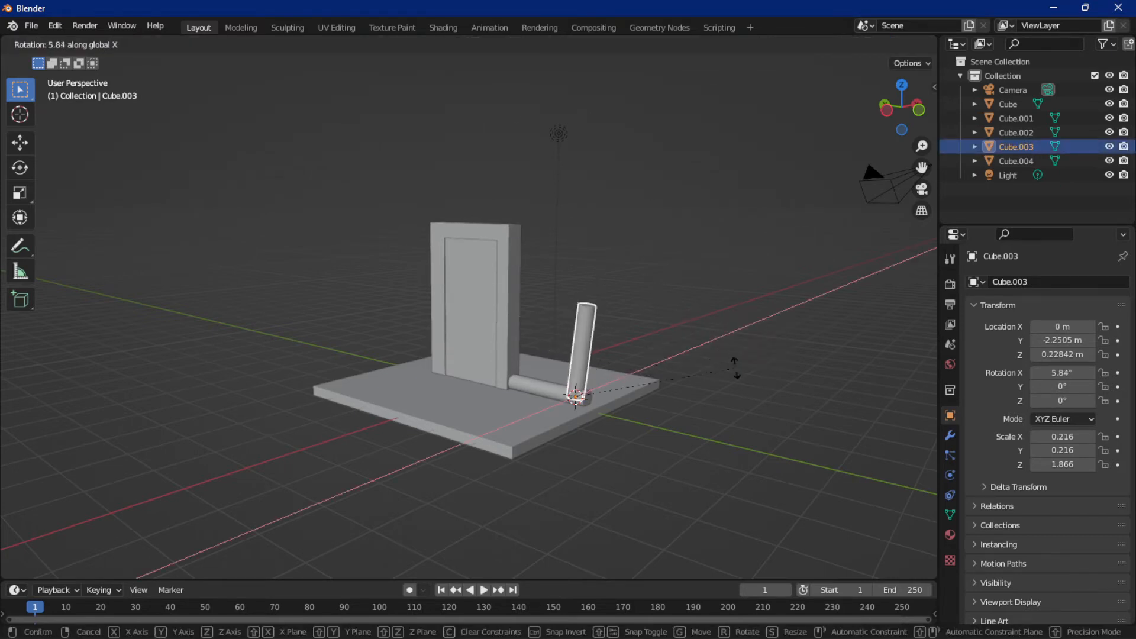
key("Escape")
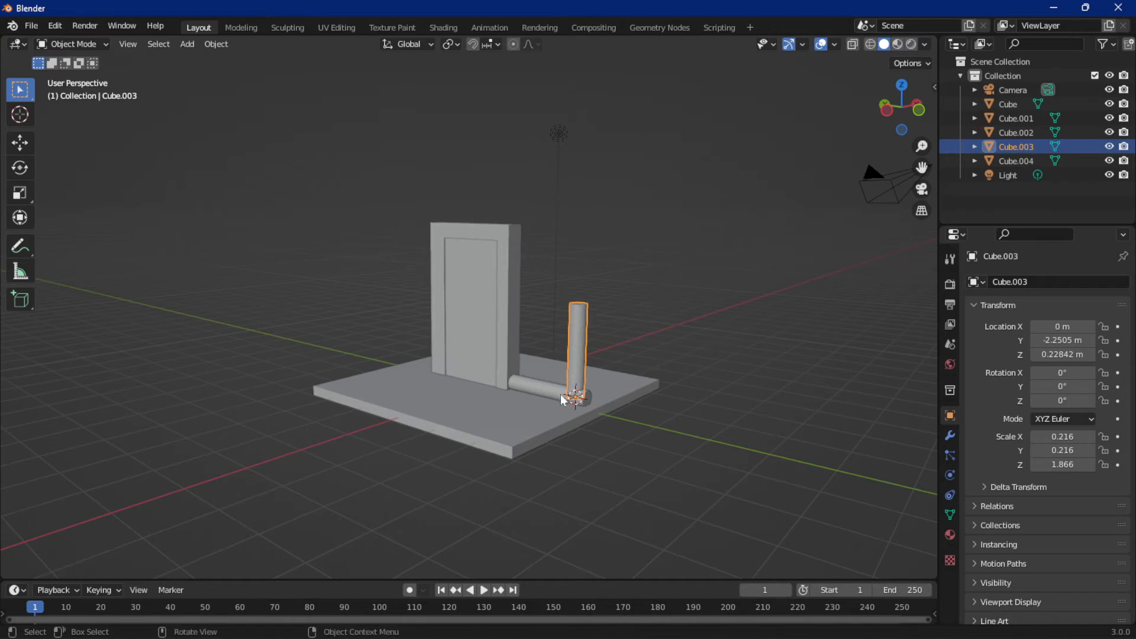
left_click(1110, 387)
key("r")
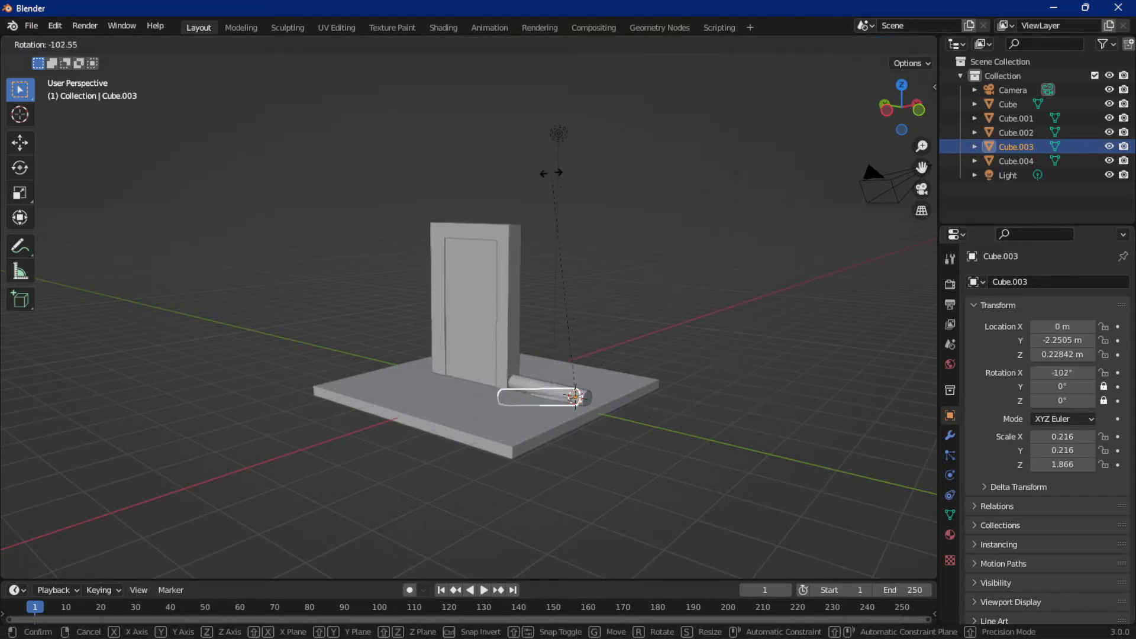
left_click(722, 467)
key("ctrl+z")
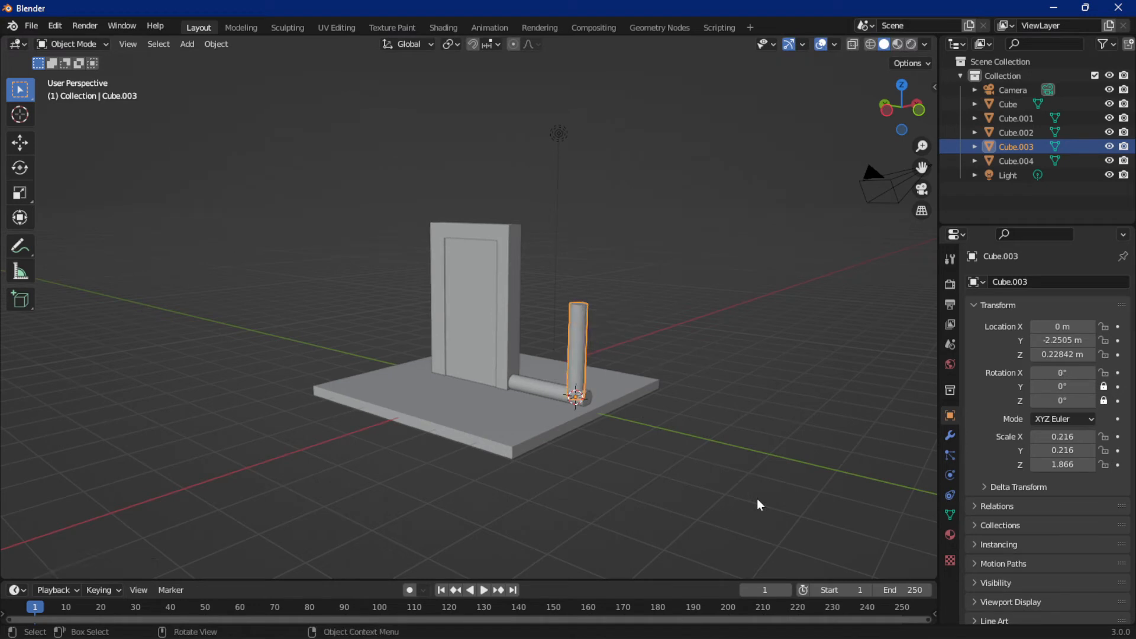
Add an Action object constraint to the panel inside the frame
middle_click_drag(495, 347, 542, 357)
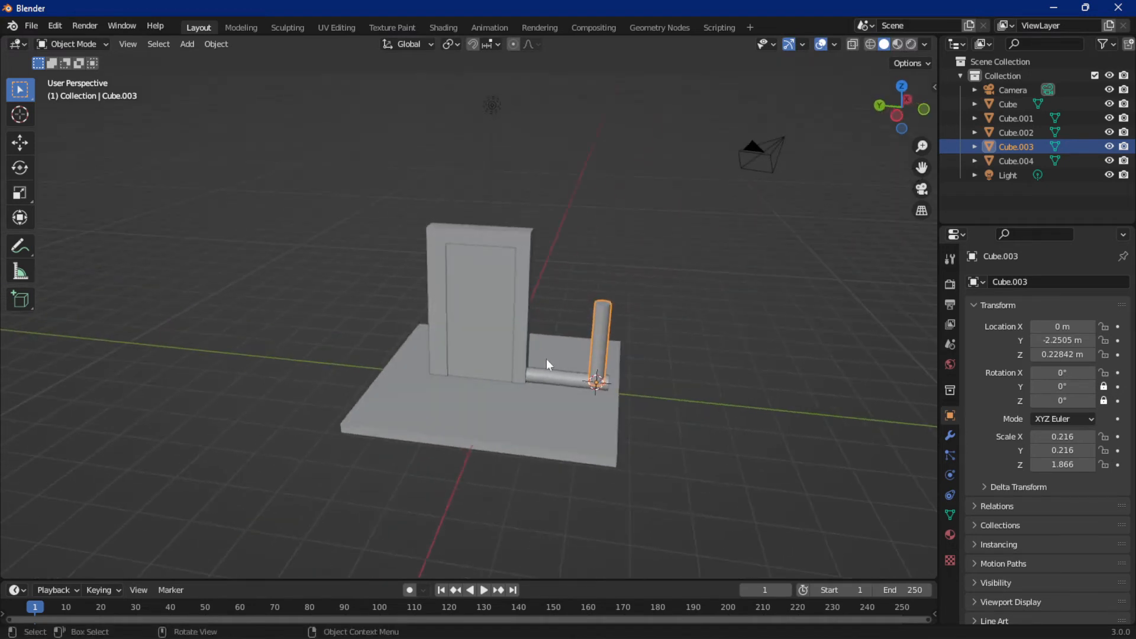
scroll(580, 355, "down", 1)
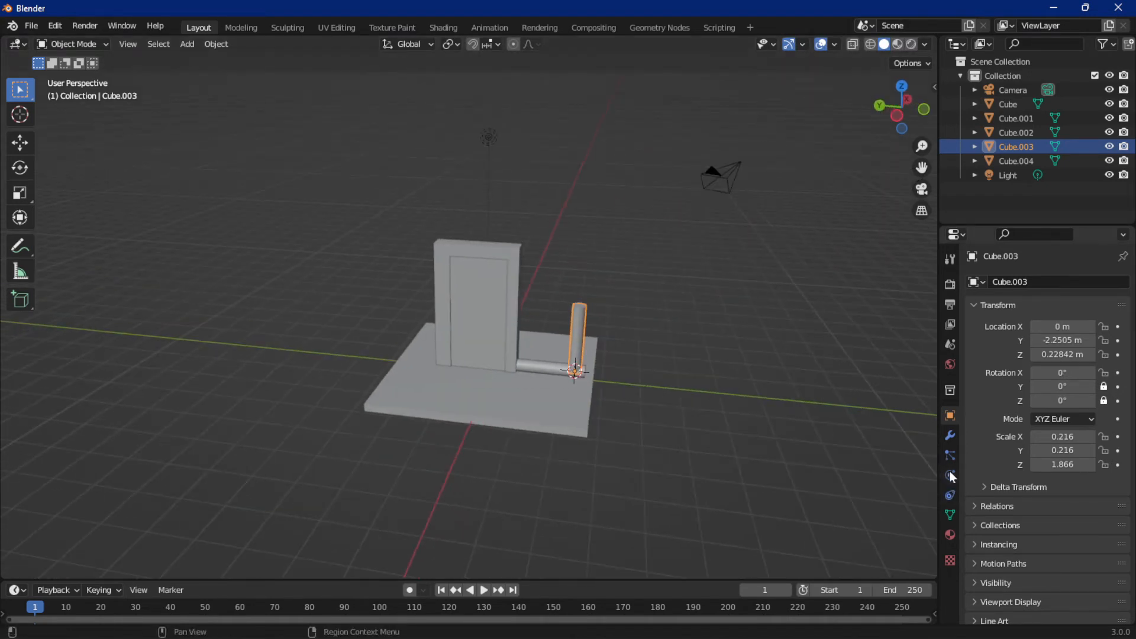
left_click(950, 495)
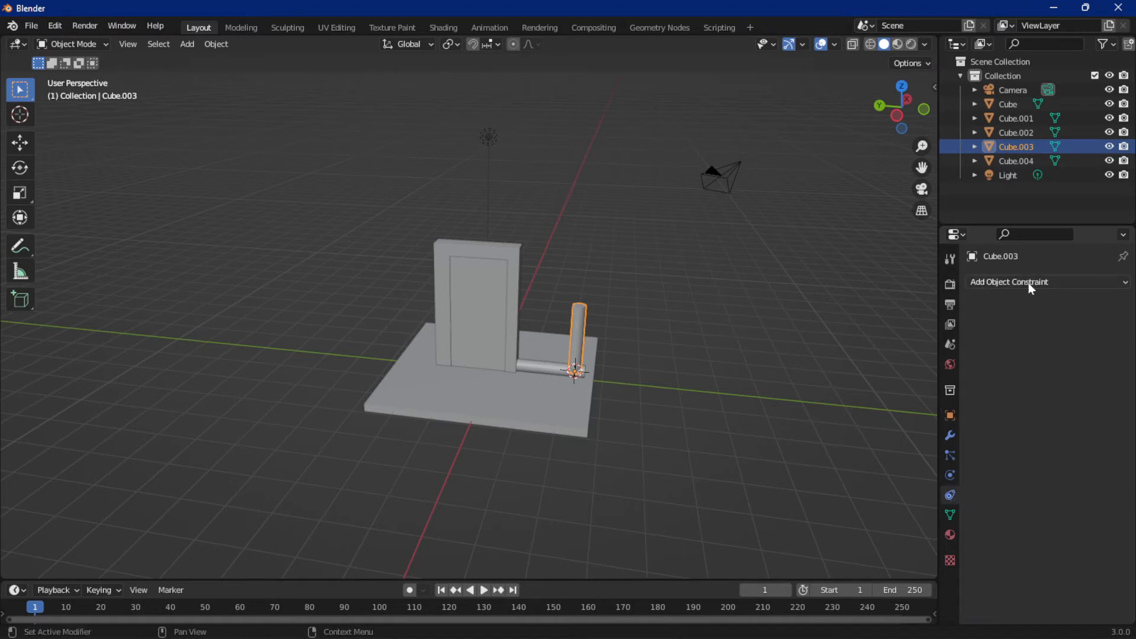
left_click(1028, 281)
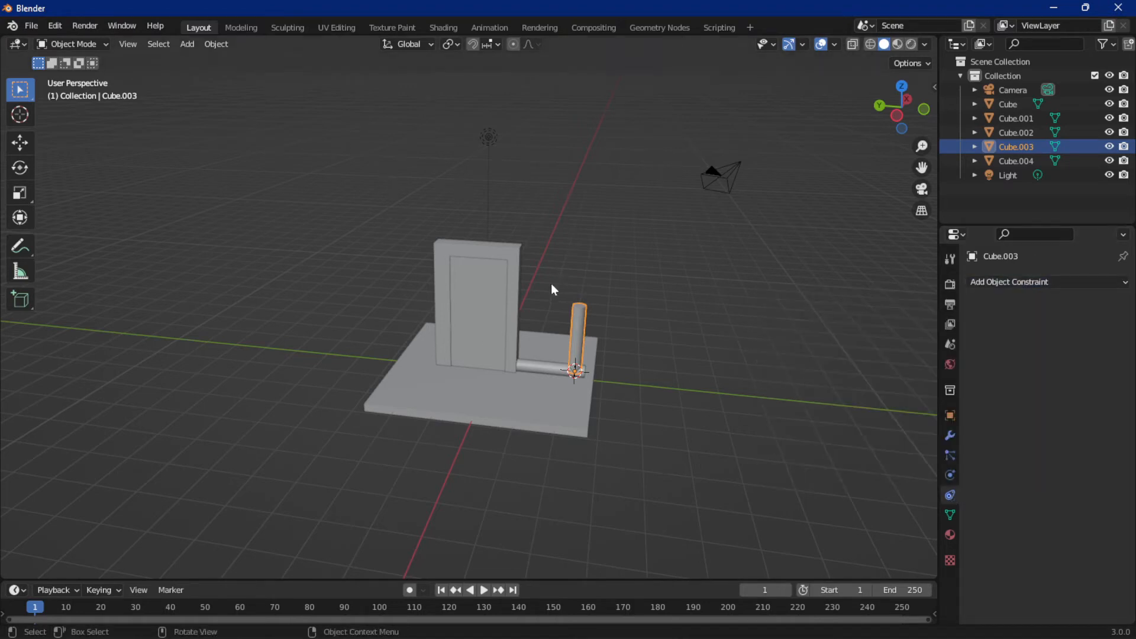
left_click(478, 304)
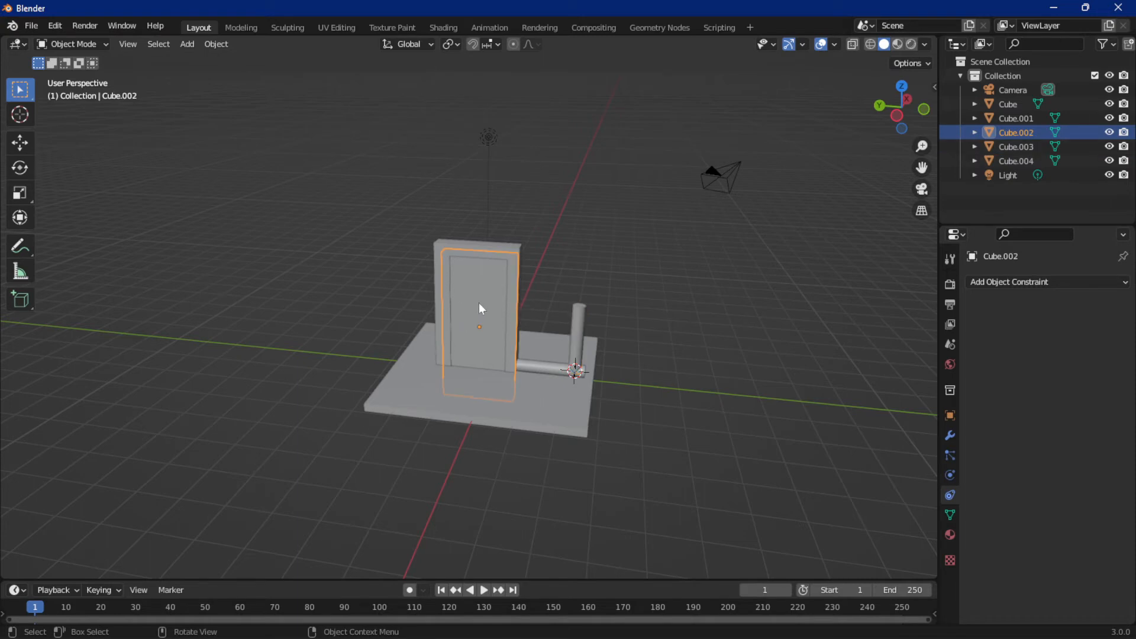
left_click(1030, 283)
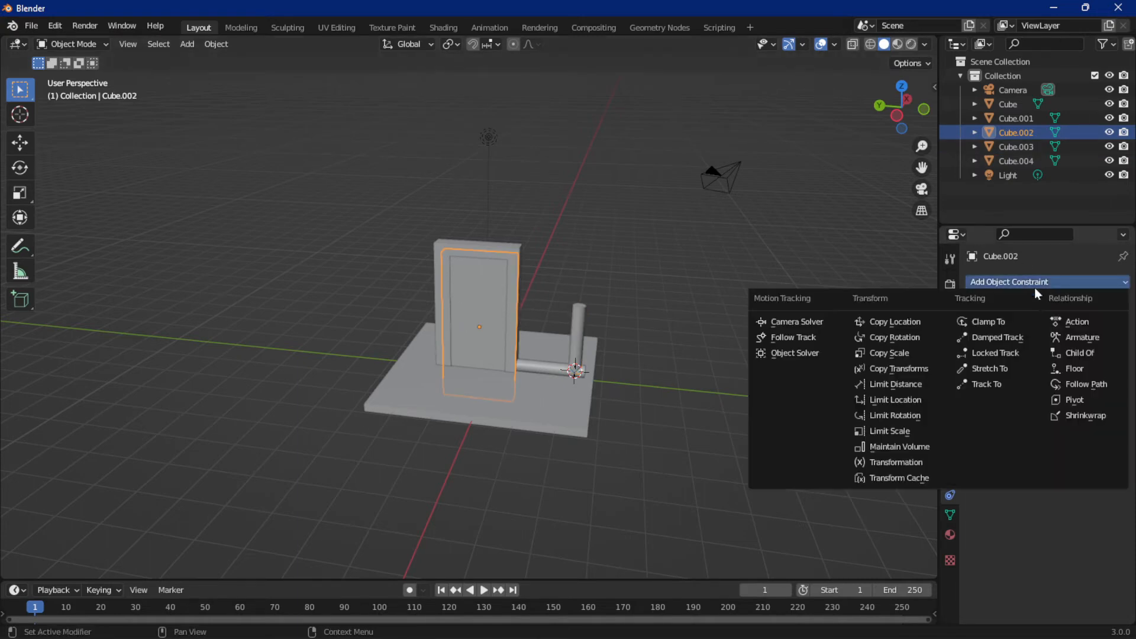
left_click(1073, 324)
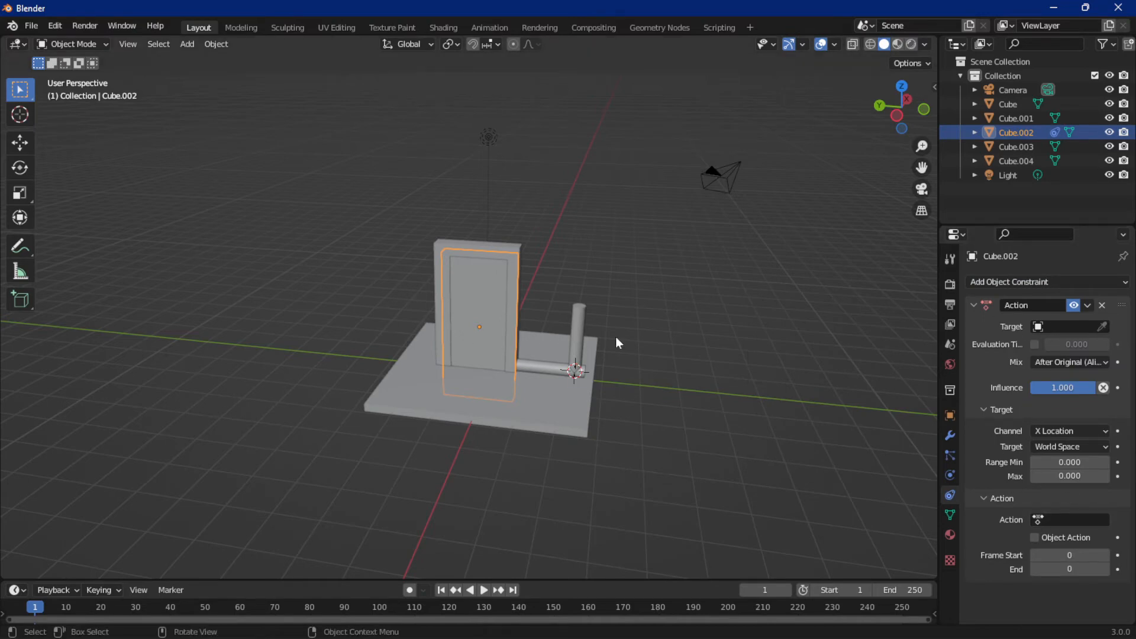
Insert a Location keyframe for the panel at frame 1
middle_click_drag(616, 336, 714, 449)
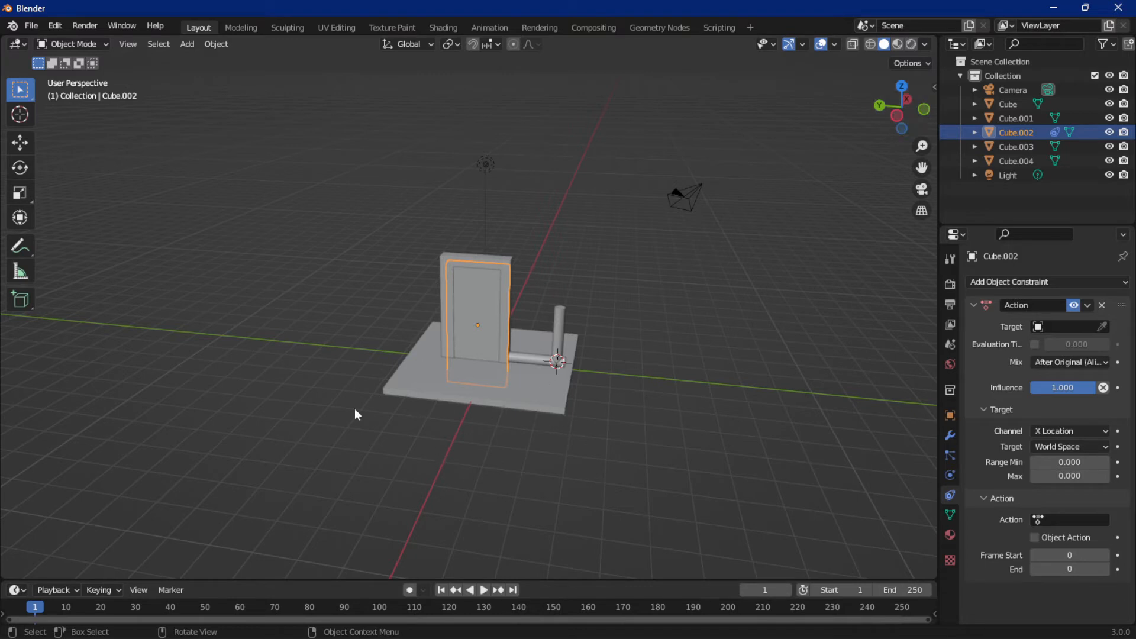
key("i")
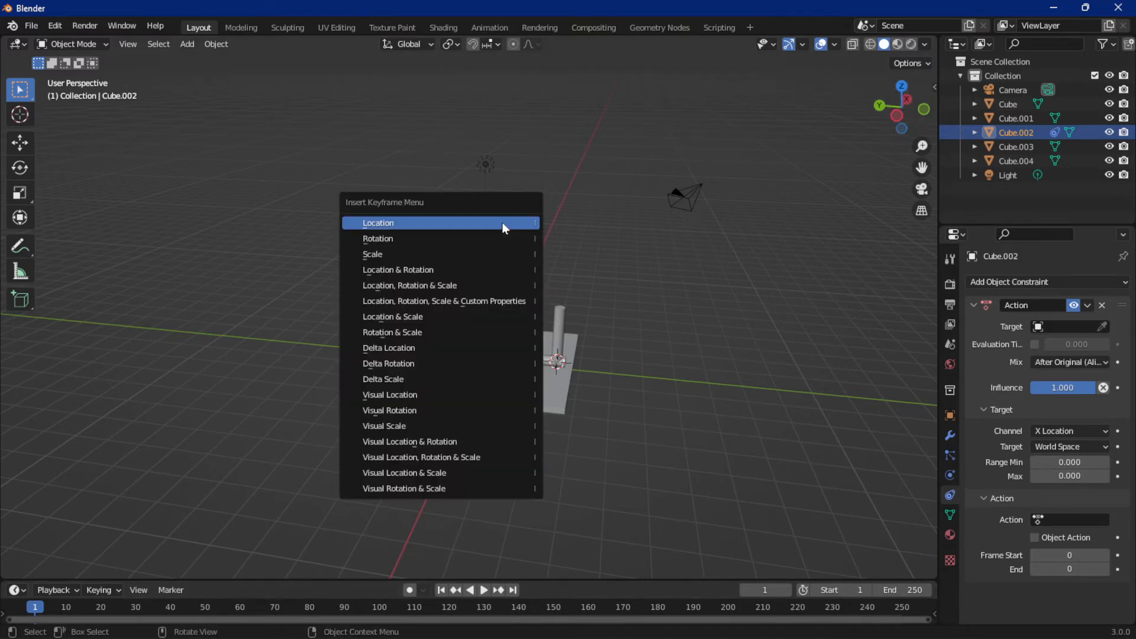
left_click(445, 223)
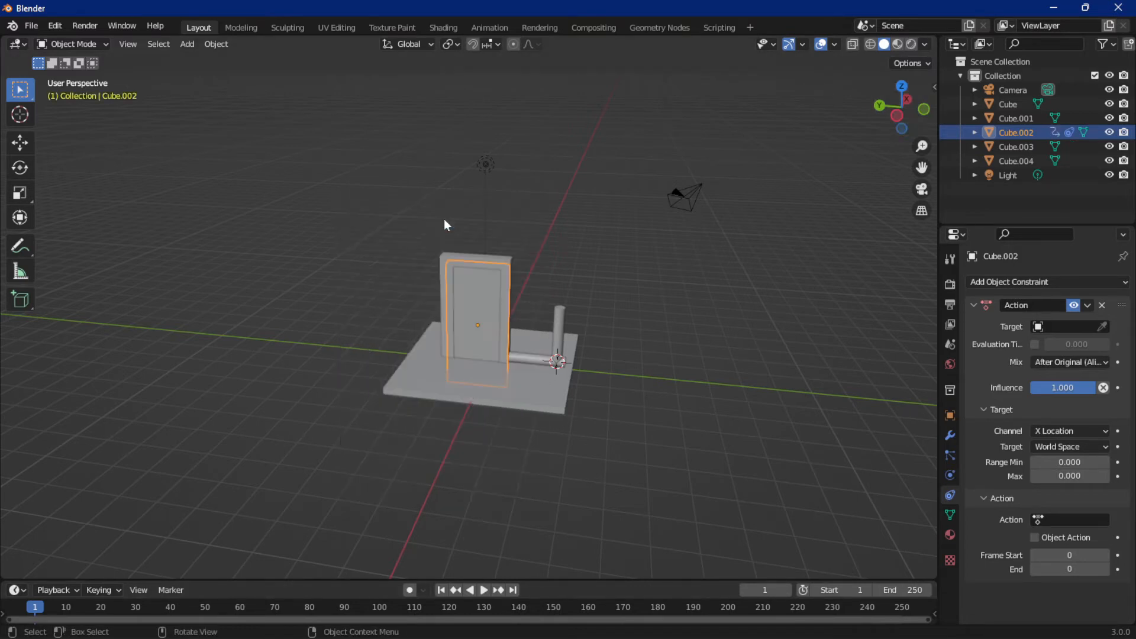
At frame 50, raise the panel about 4 m along Z and insert a Location keyframe
left_click(205, 610)
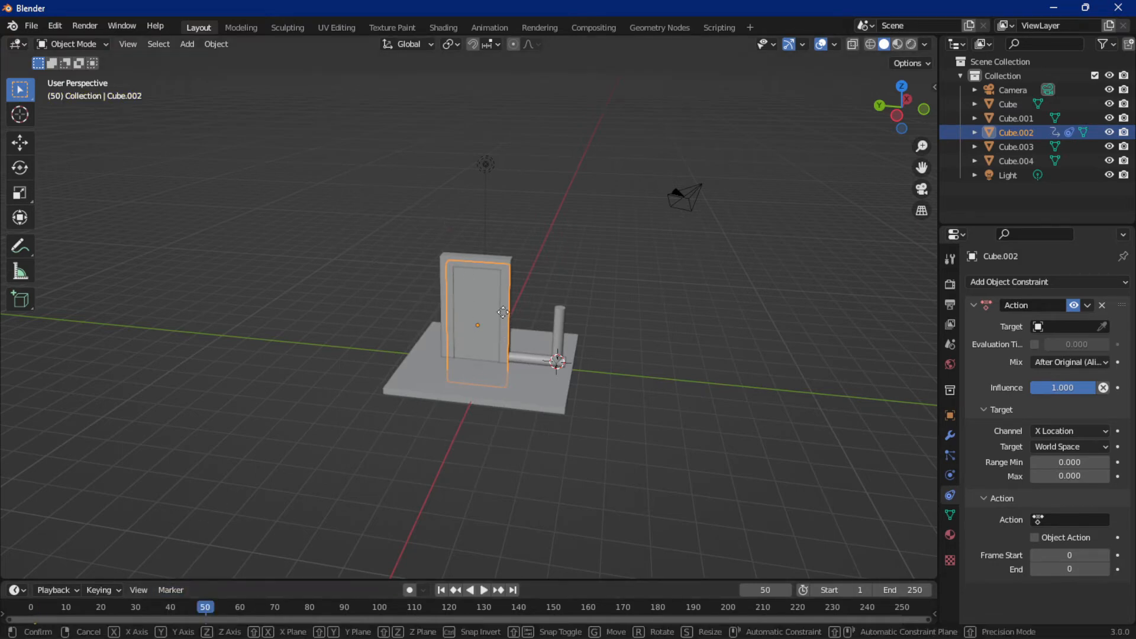
key("g")
key("z")
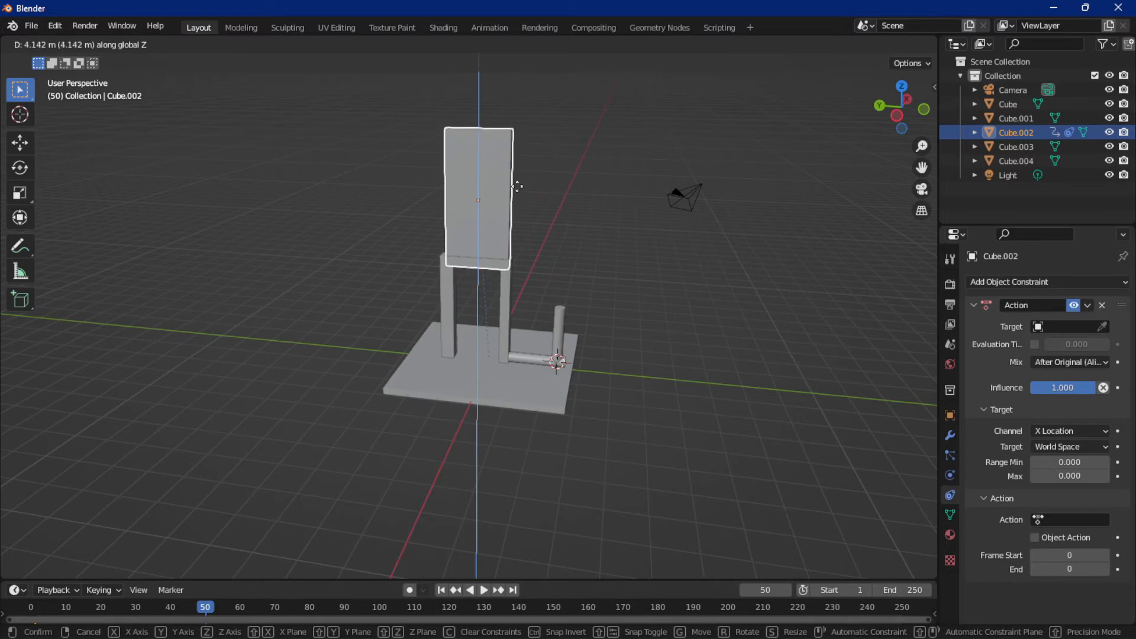
left_click(519, 180)
key("i")
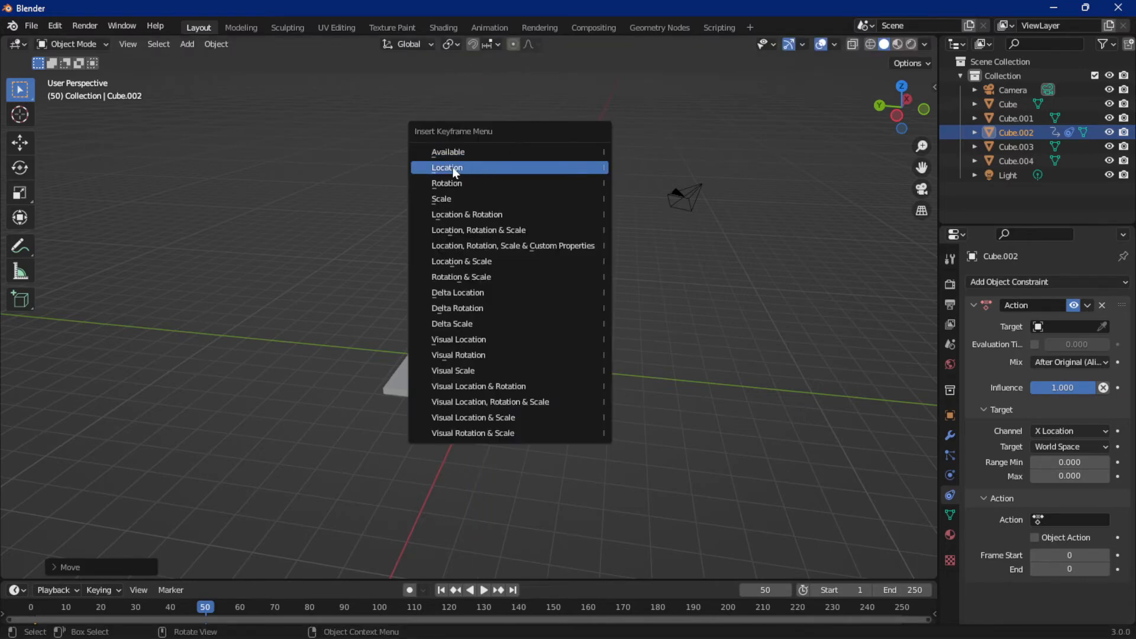
left_click(557, 171)
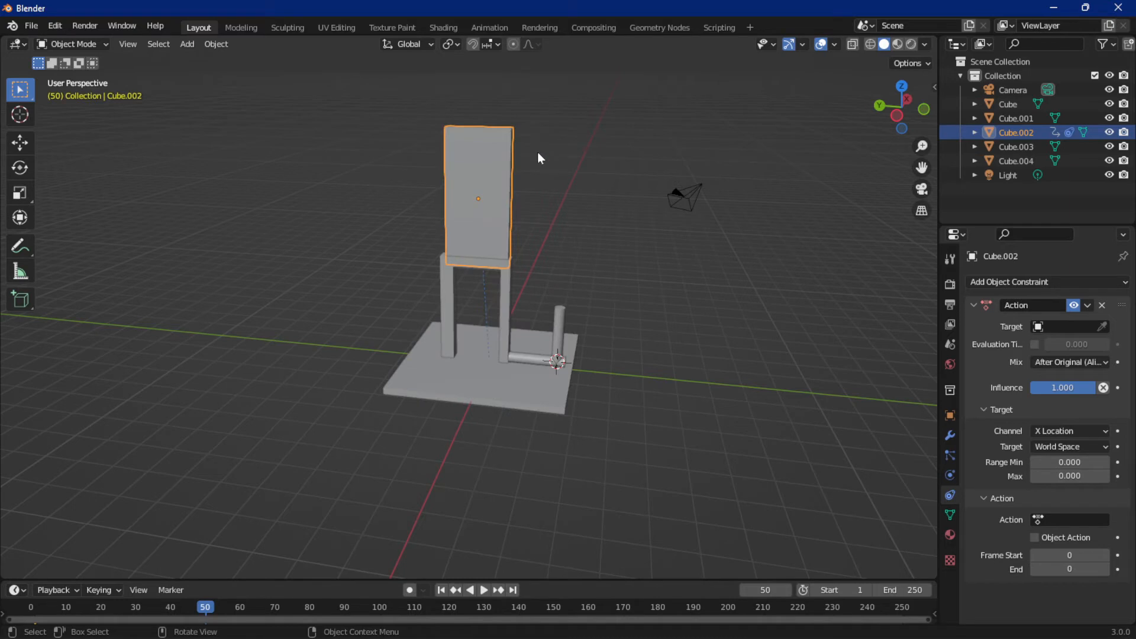
Play the panel's rising animation from the start to check it, and return to frame 1
left_click(455, 590)
key("space")
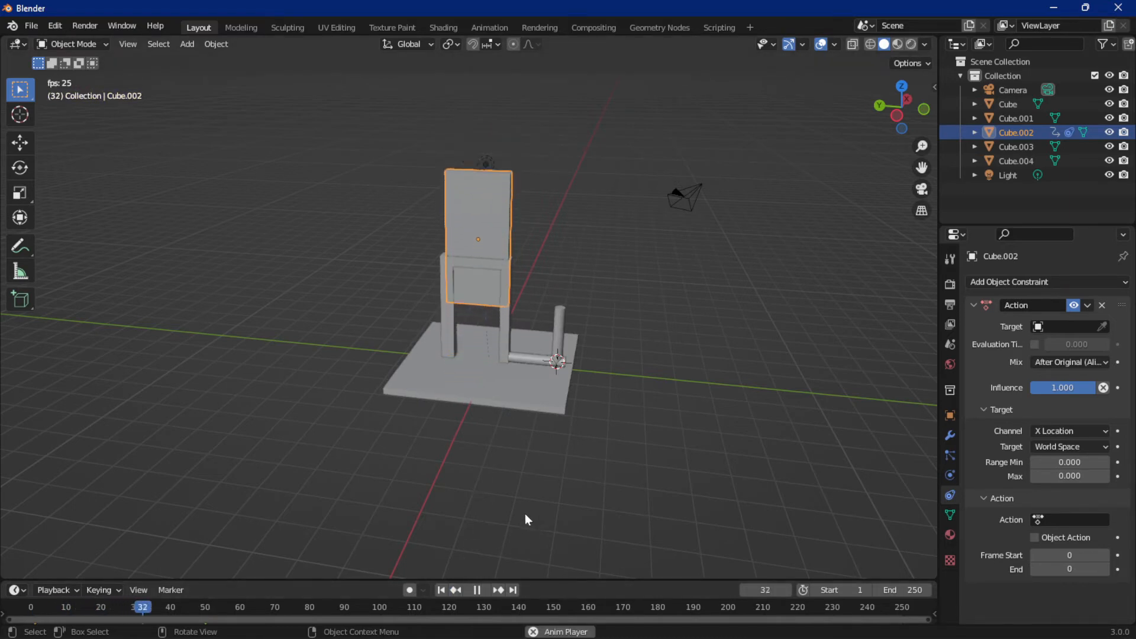
key("space")
left_click(443, 592)
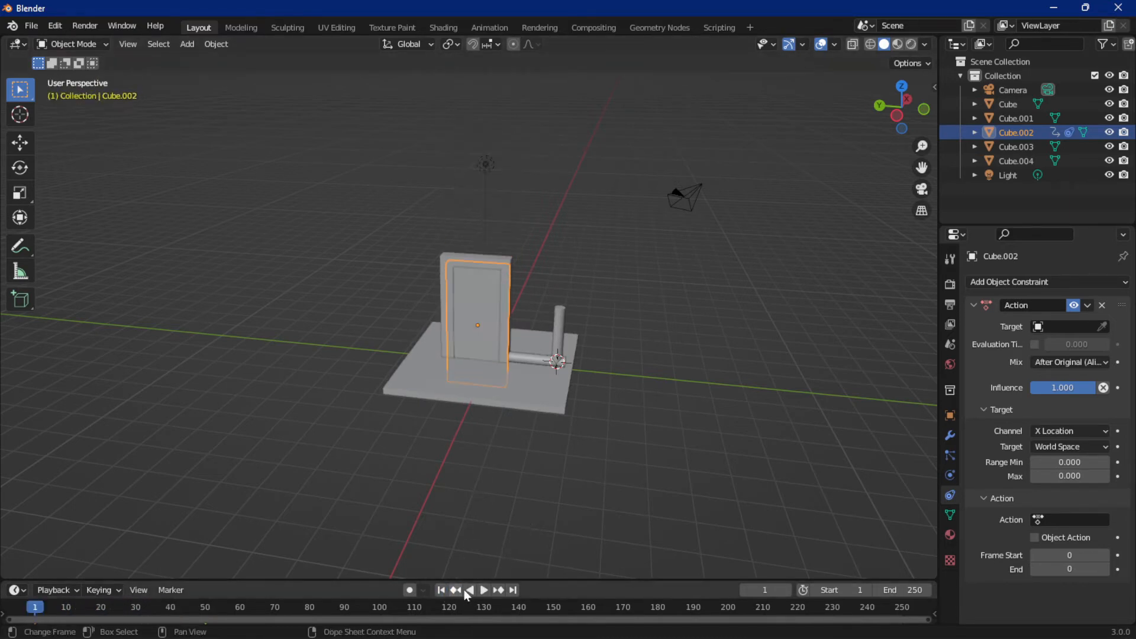
left_click(484, 589)
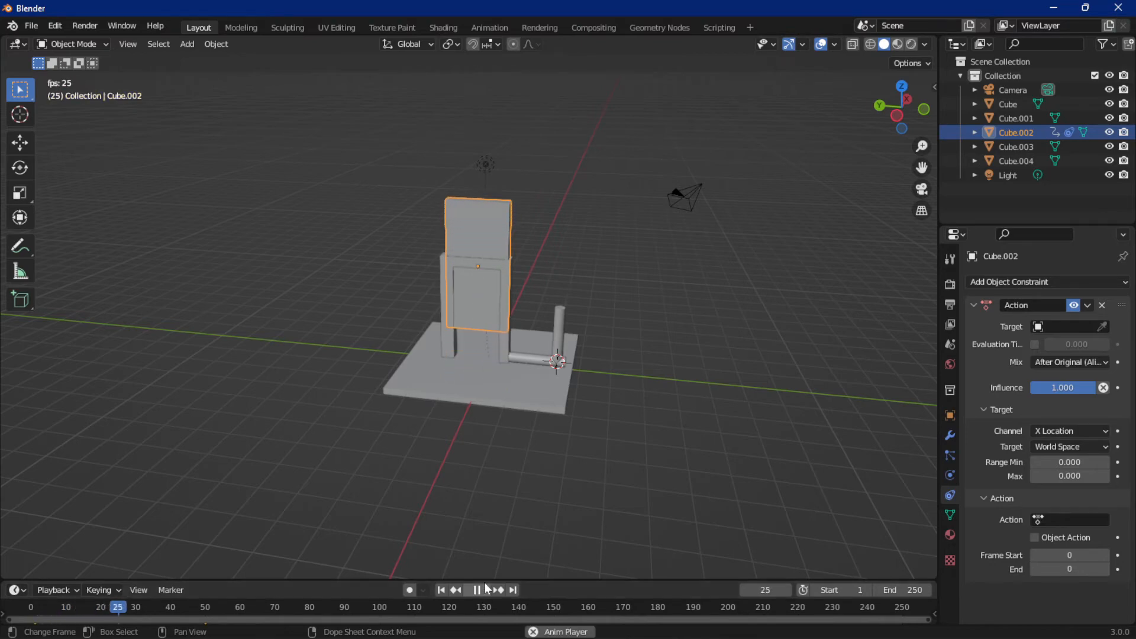
key("space")
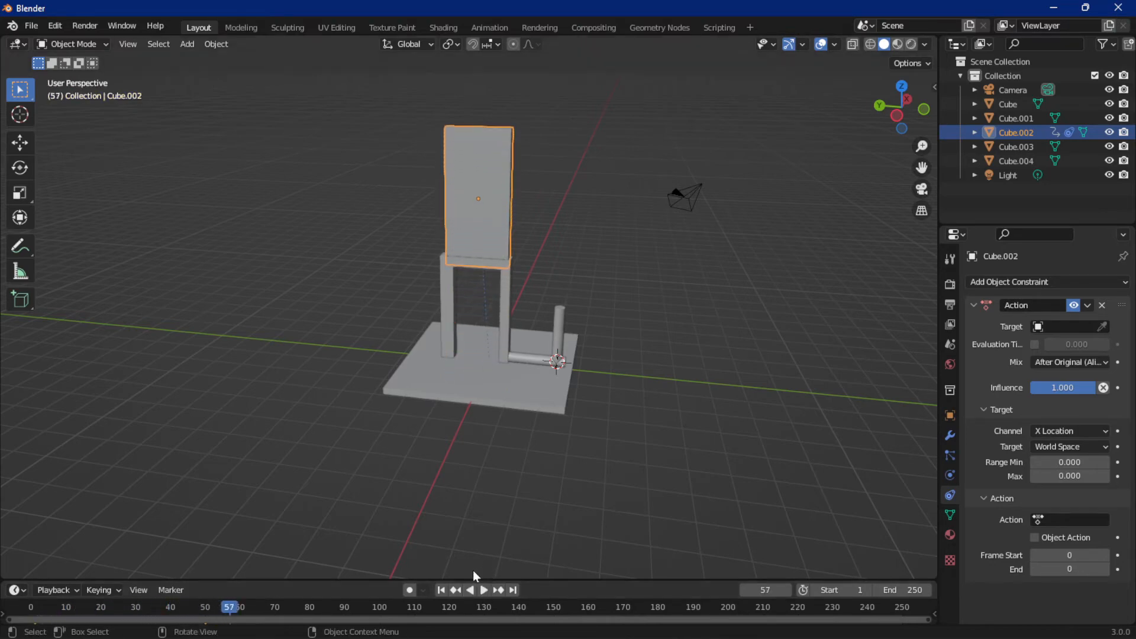
left_click(442, 590)
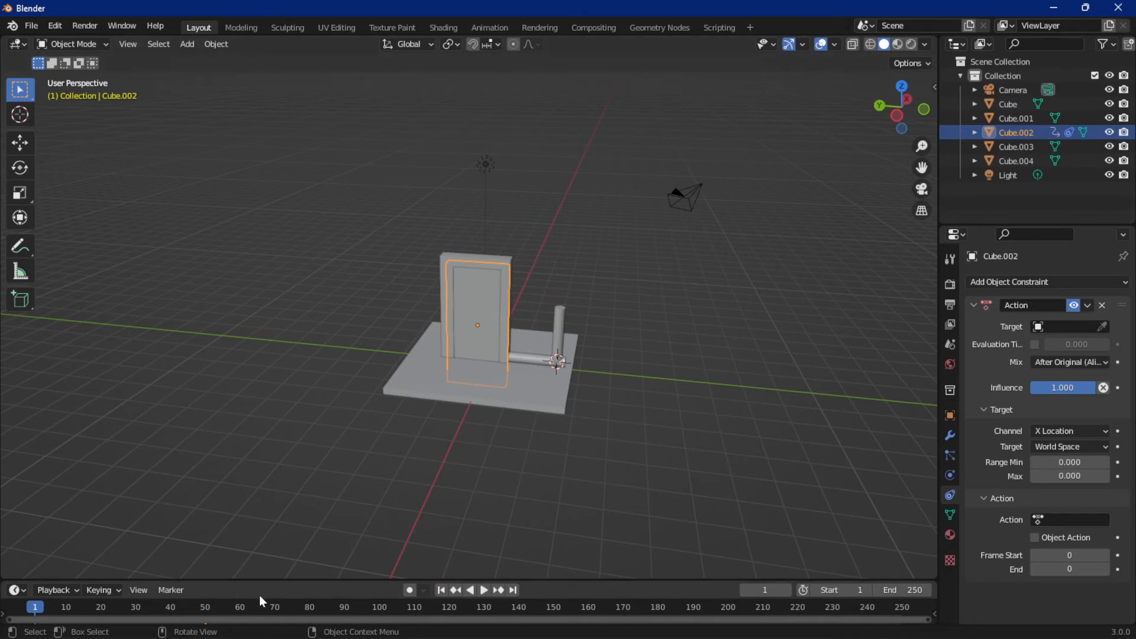
Test a rotation of the upright cylinder and undo it, and lock the cylinder's Y and Z scale
left_click(558, 326)
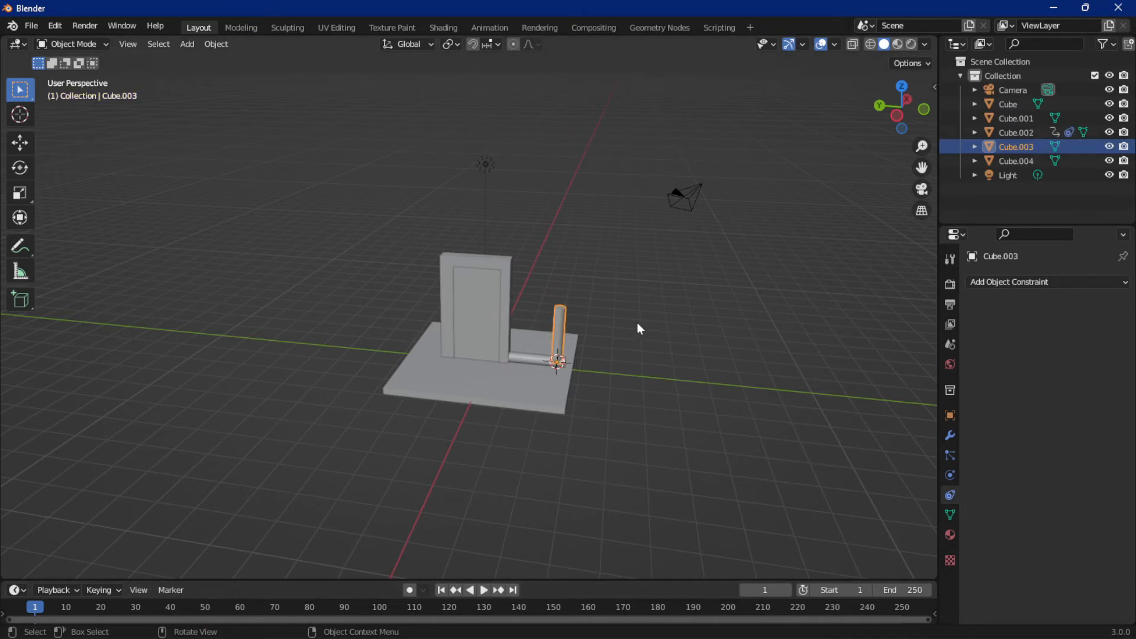
key("r")
left_click(656, 301)
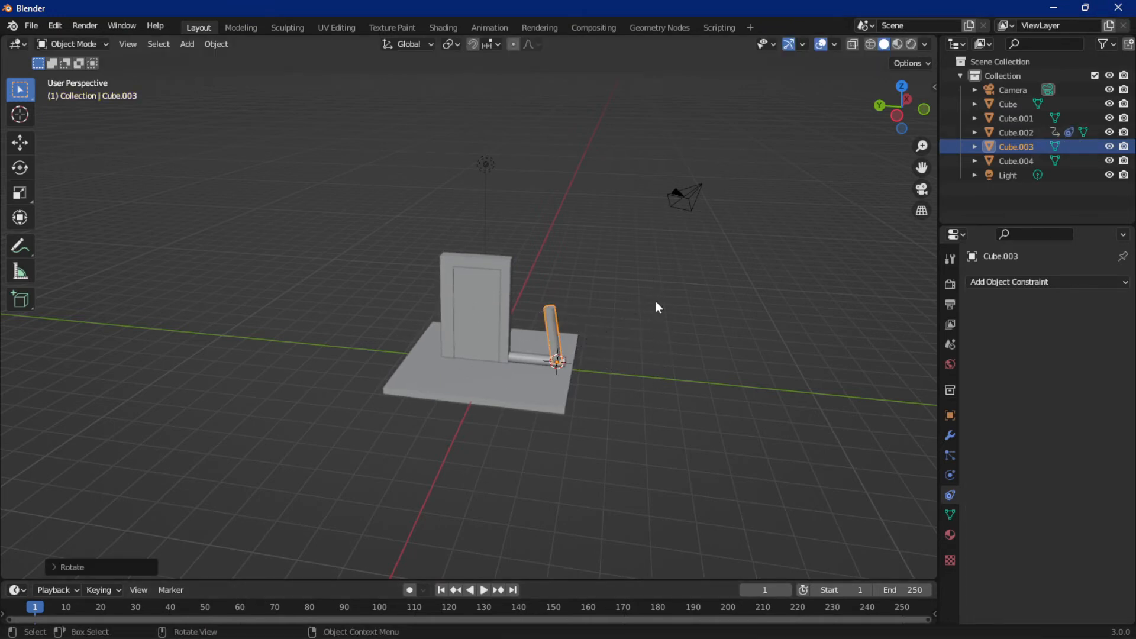
key("ctrl+z")
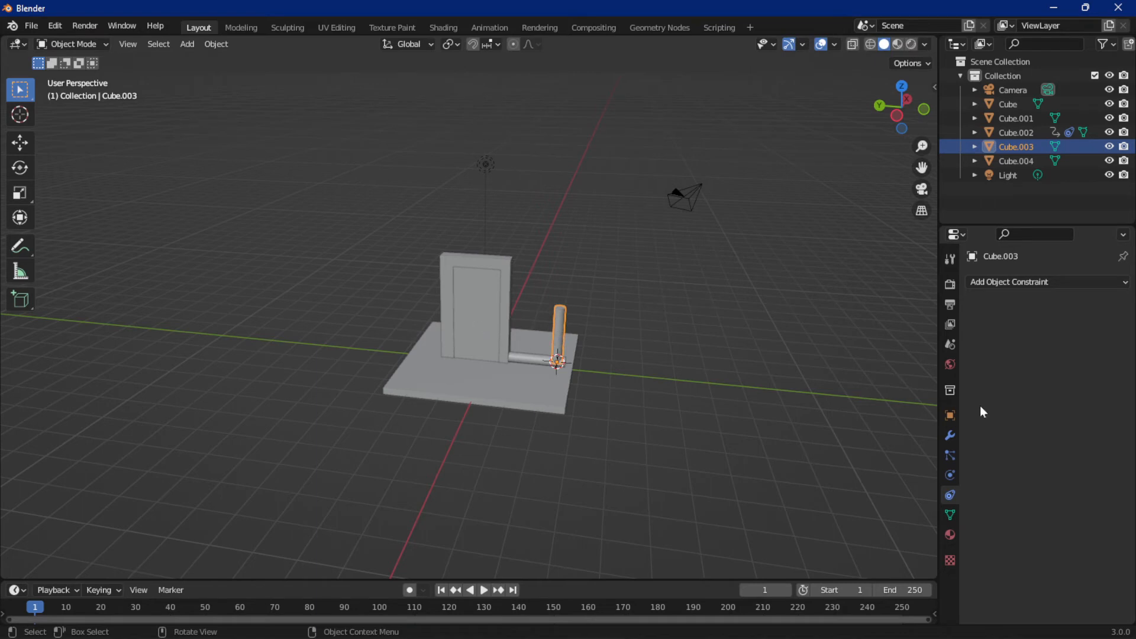
left_click(949, 416)
left_click(1103, 450)
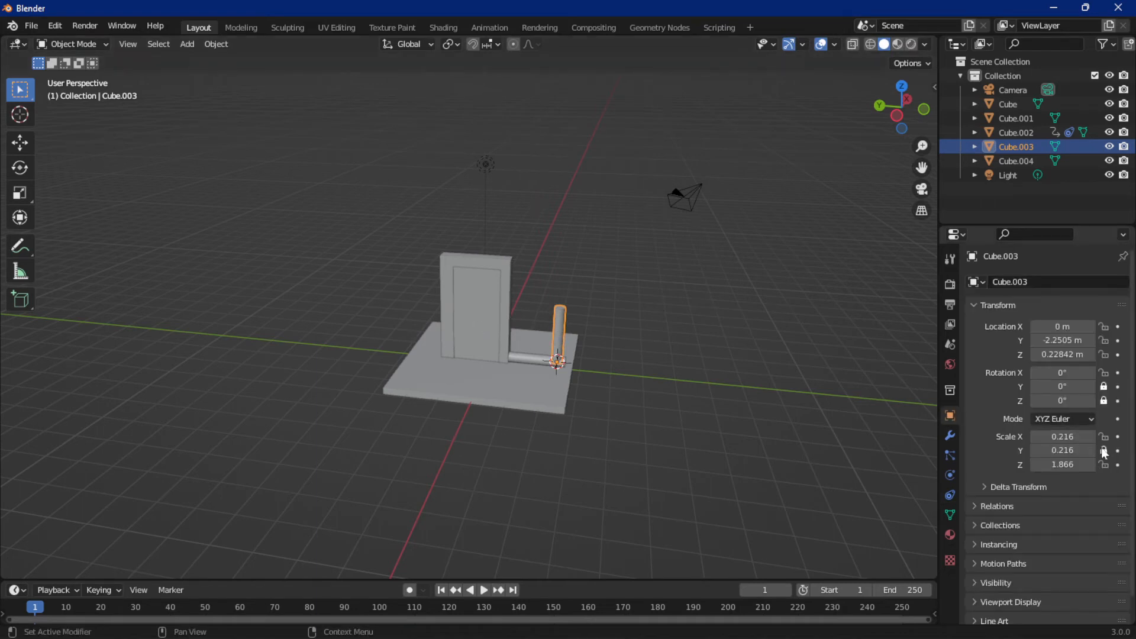
left_click(1103, 464)
Set the upright cylinder, Cube.003, as the target of the panel's Action constraint, leaving the vertex group empty
left_click(472, 312)
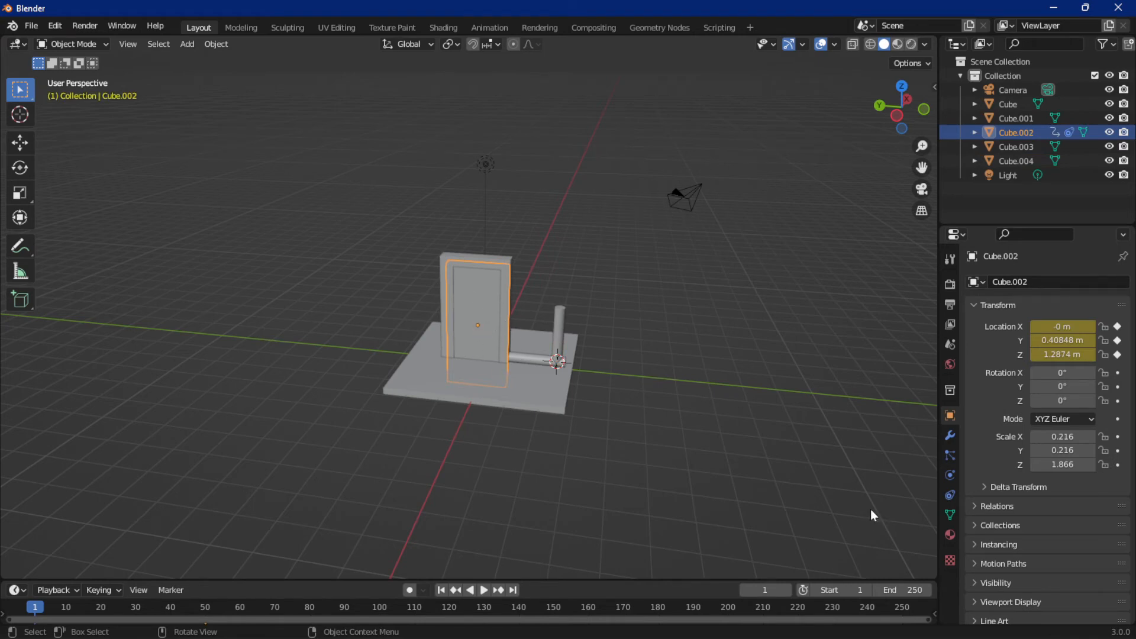
left_click(949, 495)
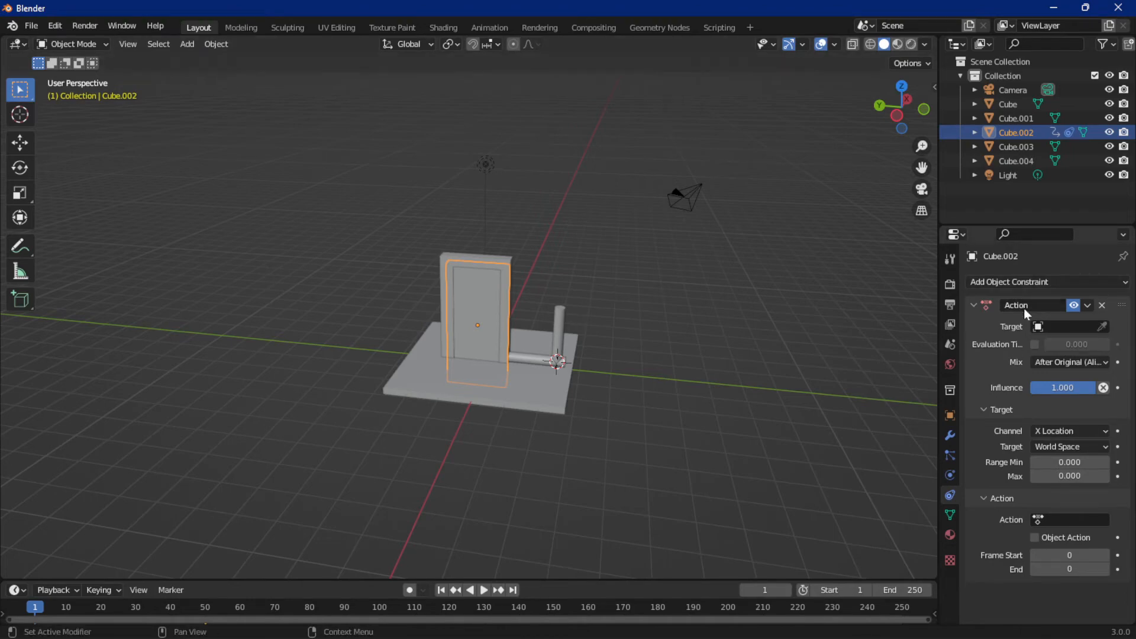
left_click(1102, 326)
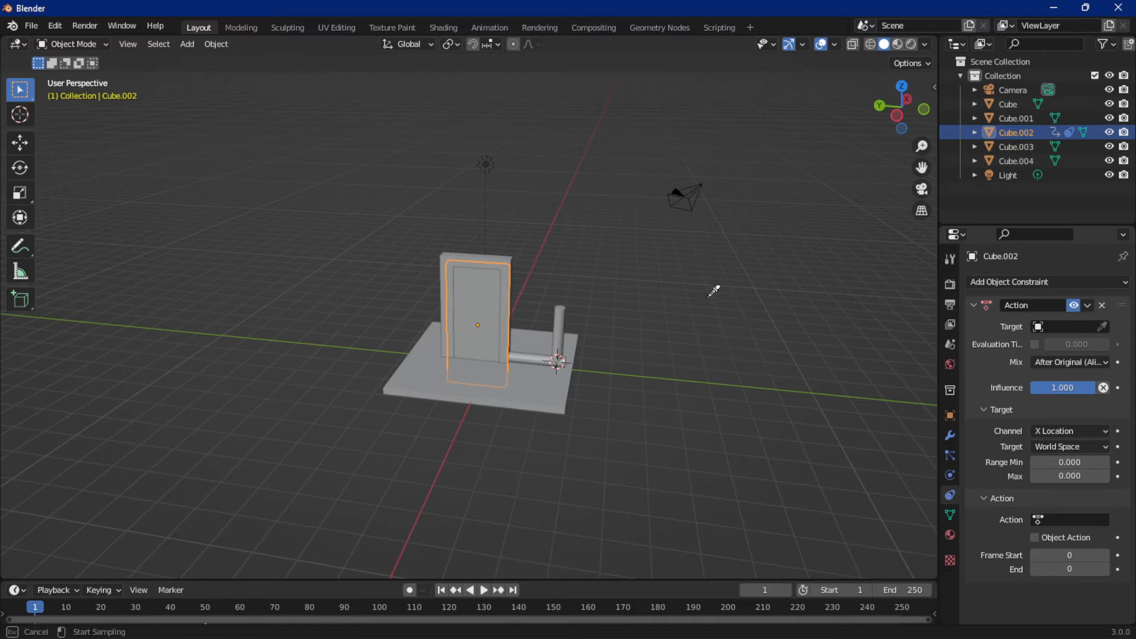
left_click(558, 314)
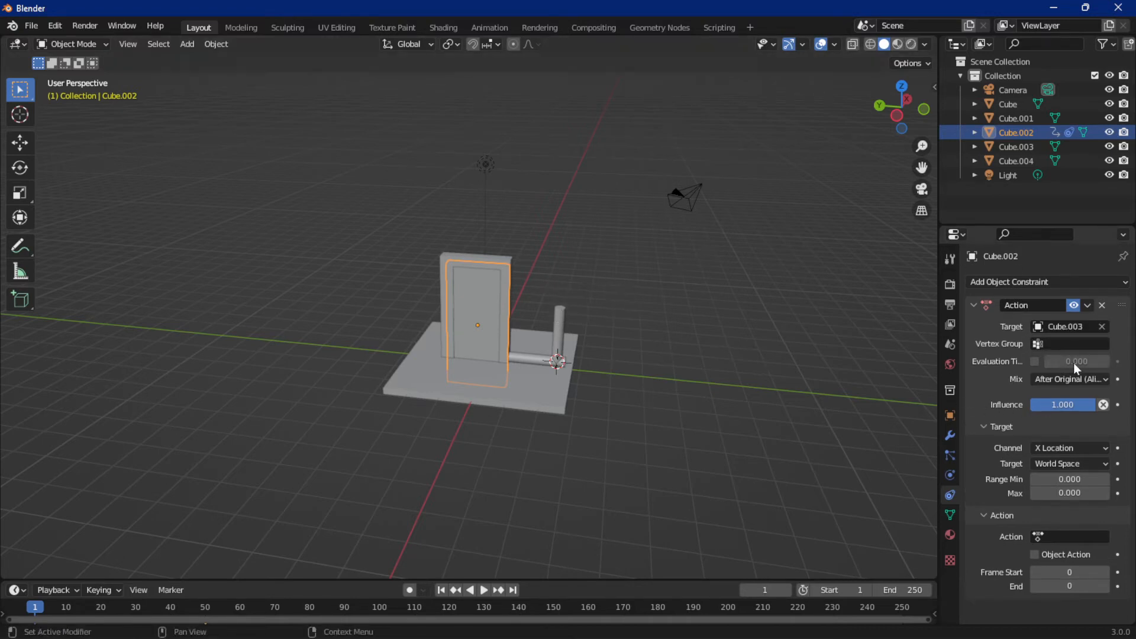
left_click(1042, 345)
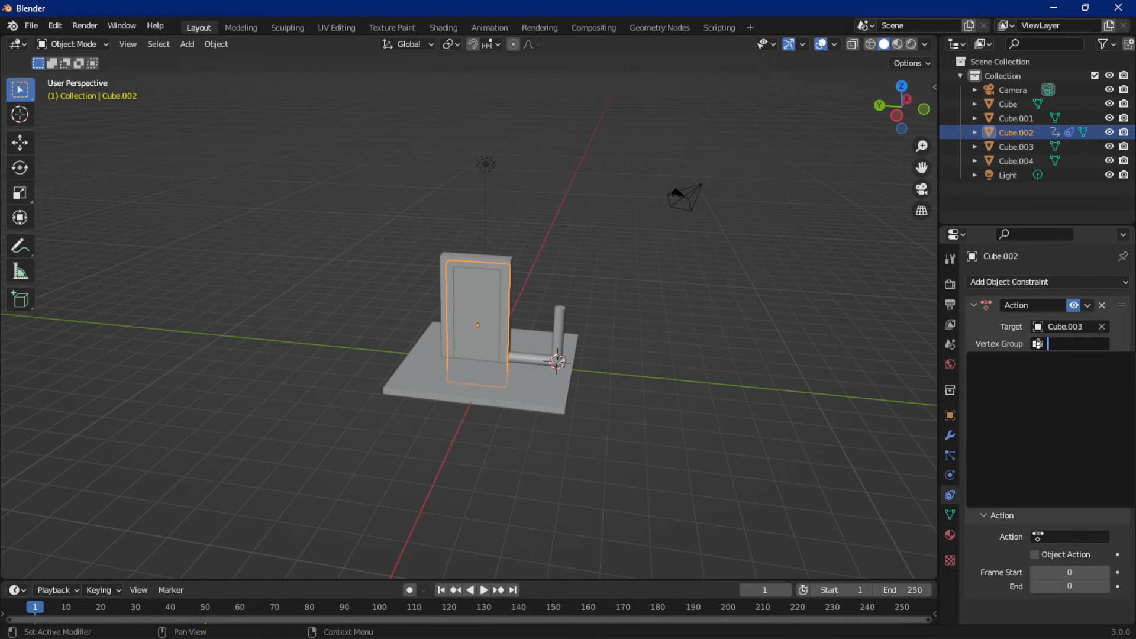
left_click(990, 347)
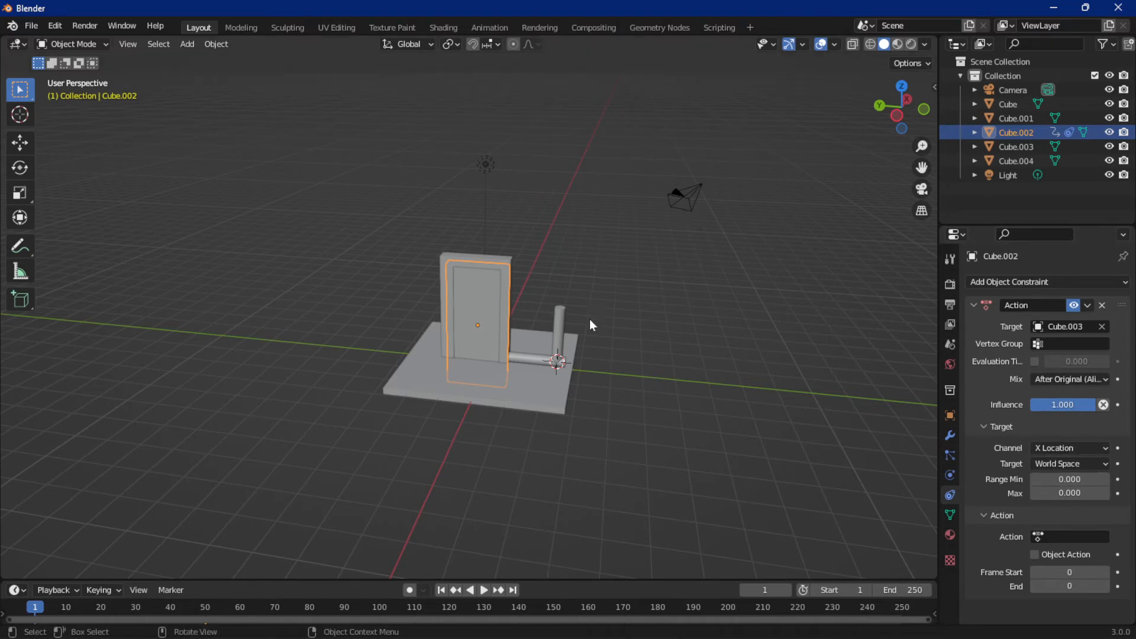
Try moving, rotating and scaling the upright cylinder freely, and undo all three transforms
left_click(559, 327)
mouse_move(611, 325)
middle_mouse_down()
mouse_move(700, 355)
mouse_move(624, 325)
middle_mouse_up()
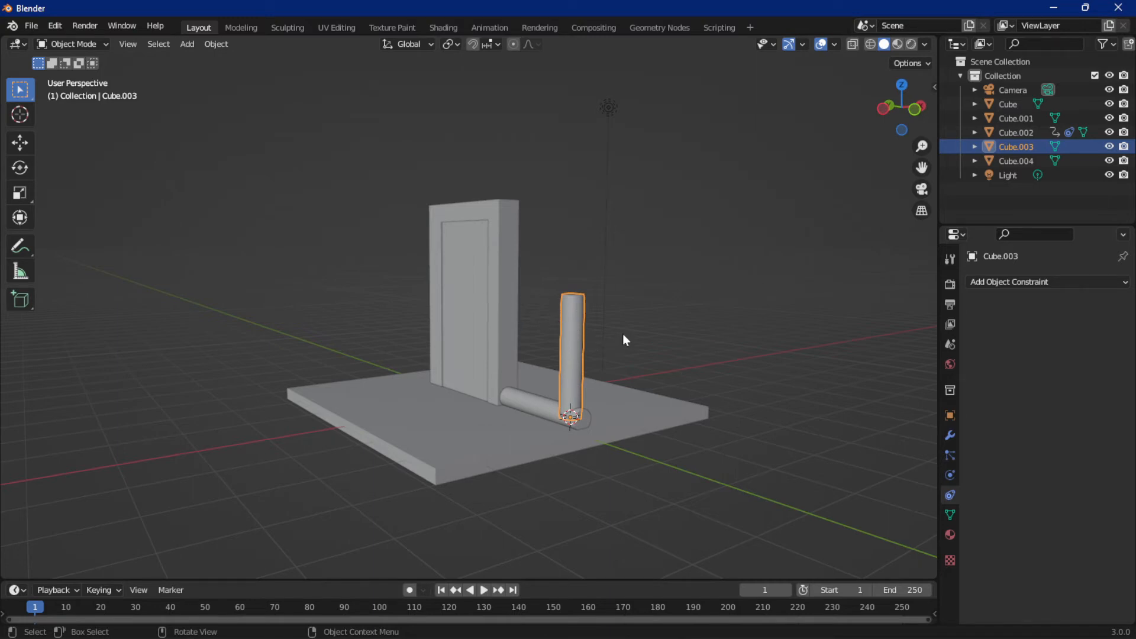
key("g")
left_click(670, 342)
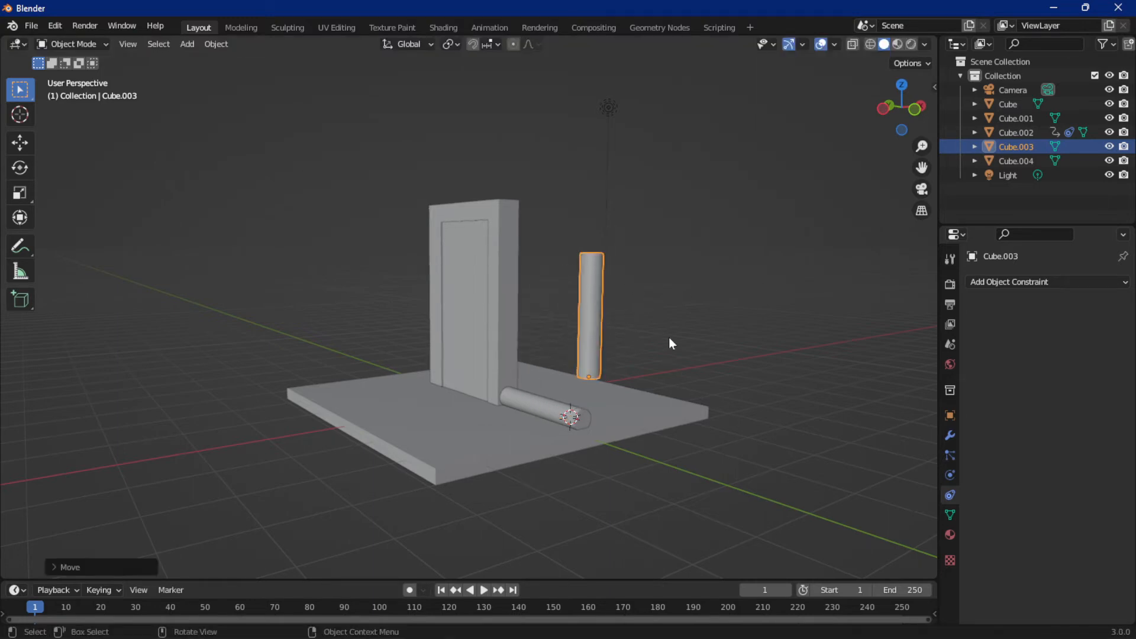
key("r")
left_click(703, 309)
key("s")
left_click(675, 314)
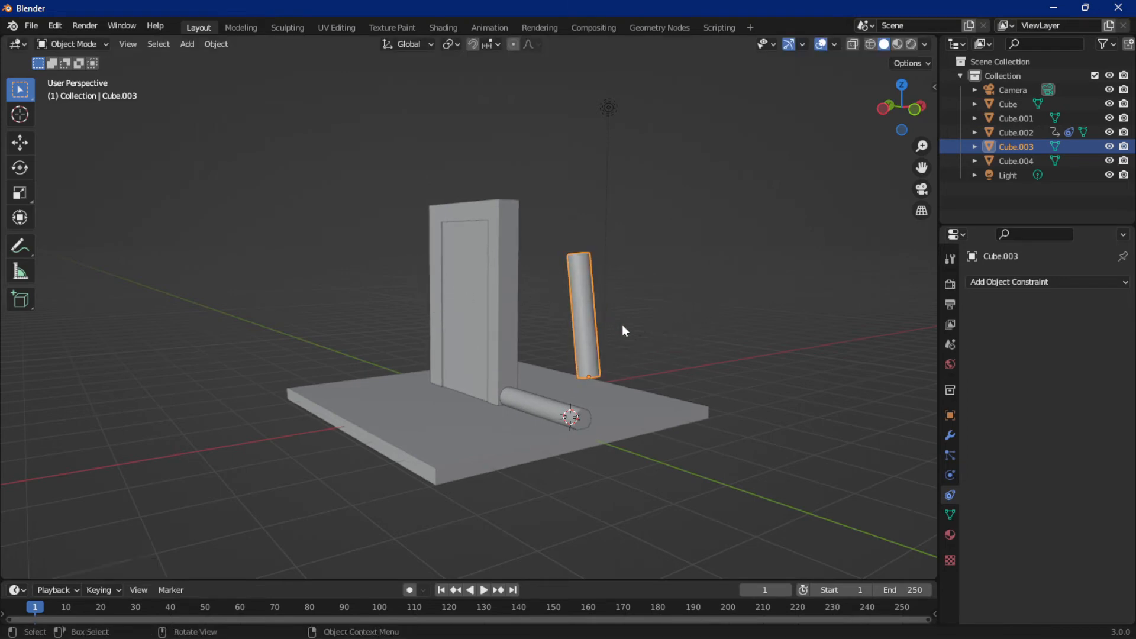
key("ctrl+z")
key("ctrl+z")
key("ctrl+z")
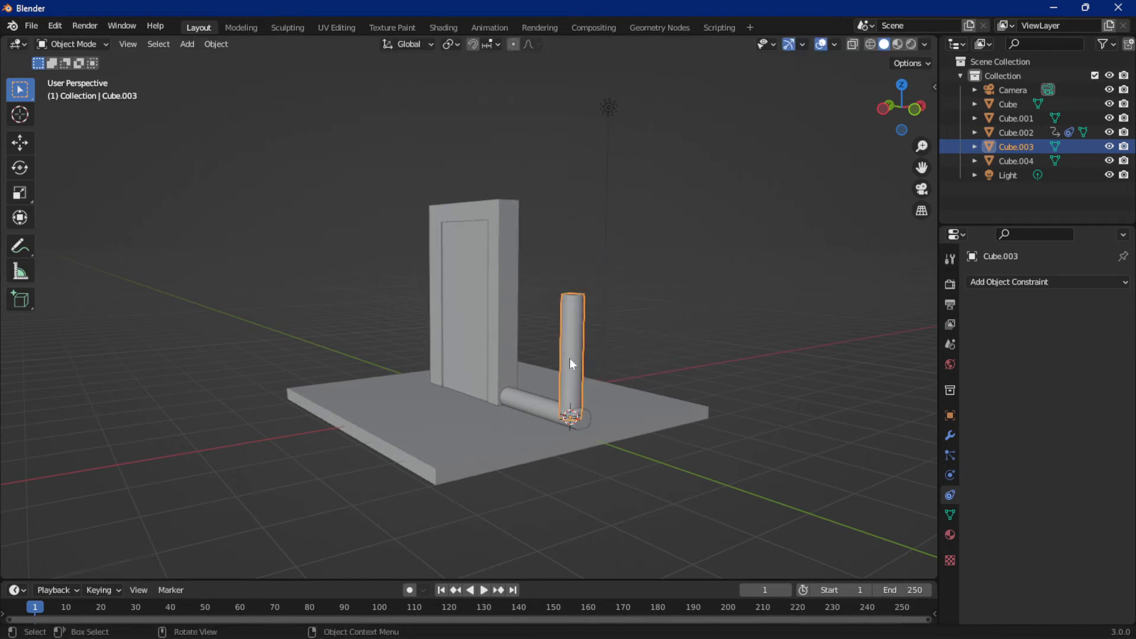
Set the transform channel of the panel's Action constraint to X Rotation
left_click(465, 302)
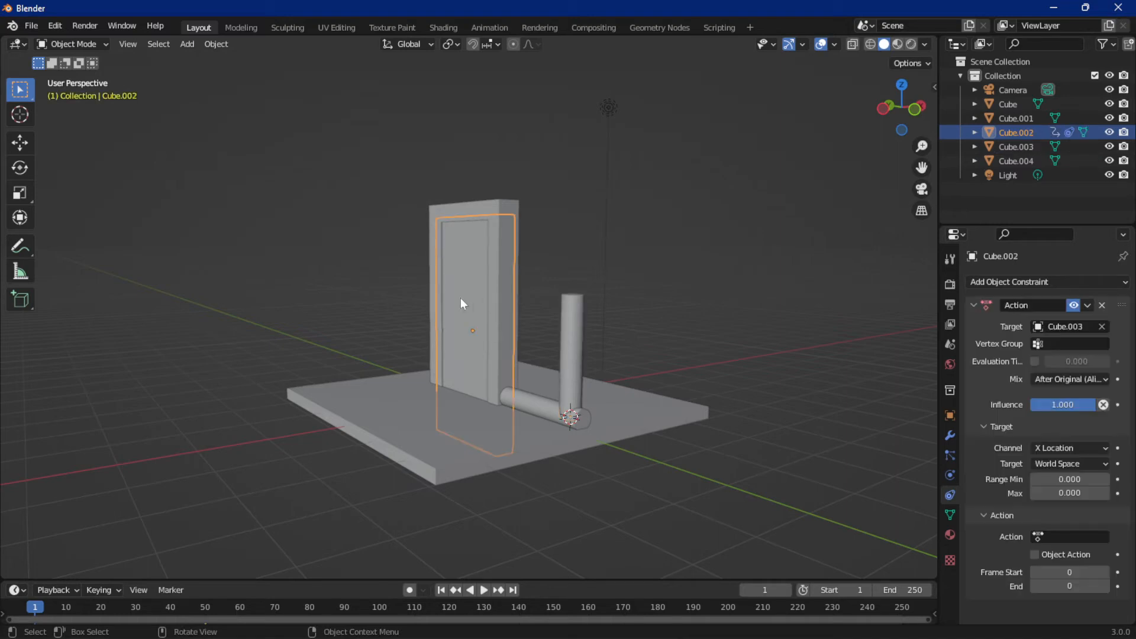
left_click(576, 304)
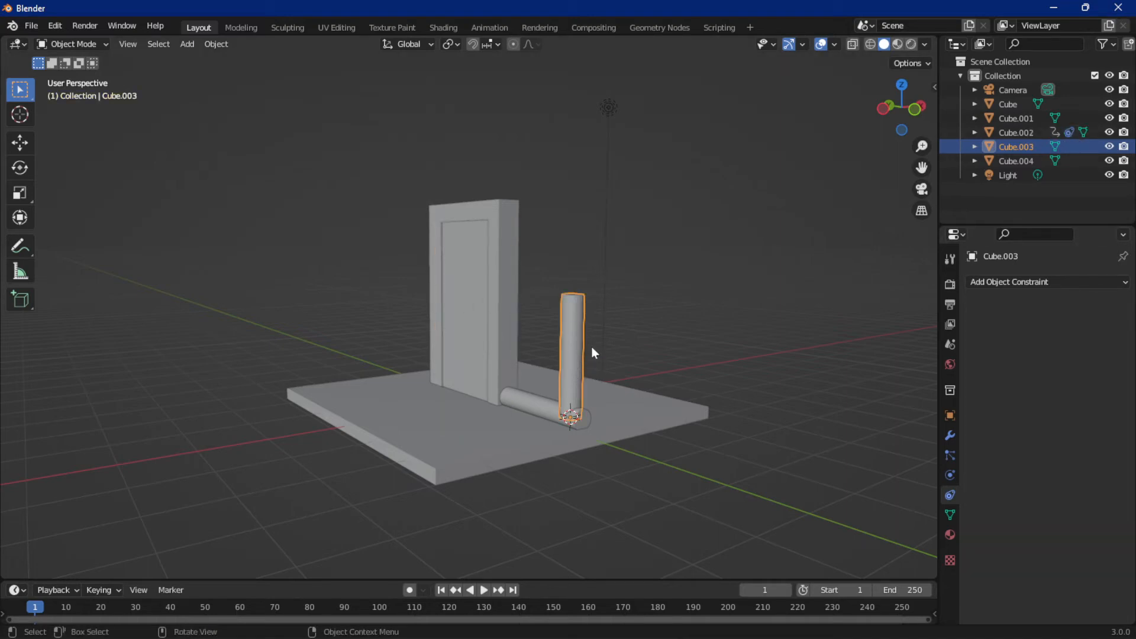
left_click_drag(453, 321, 446, 359)
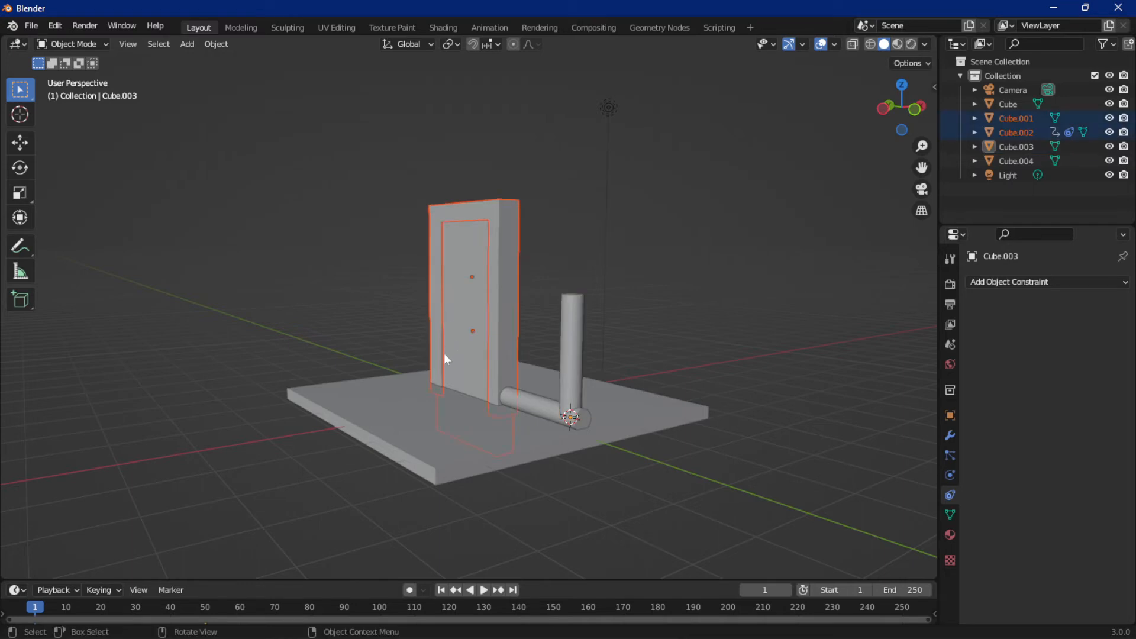
left_click(471, 295)
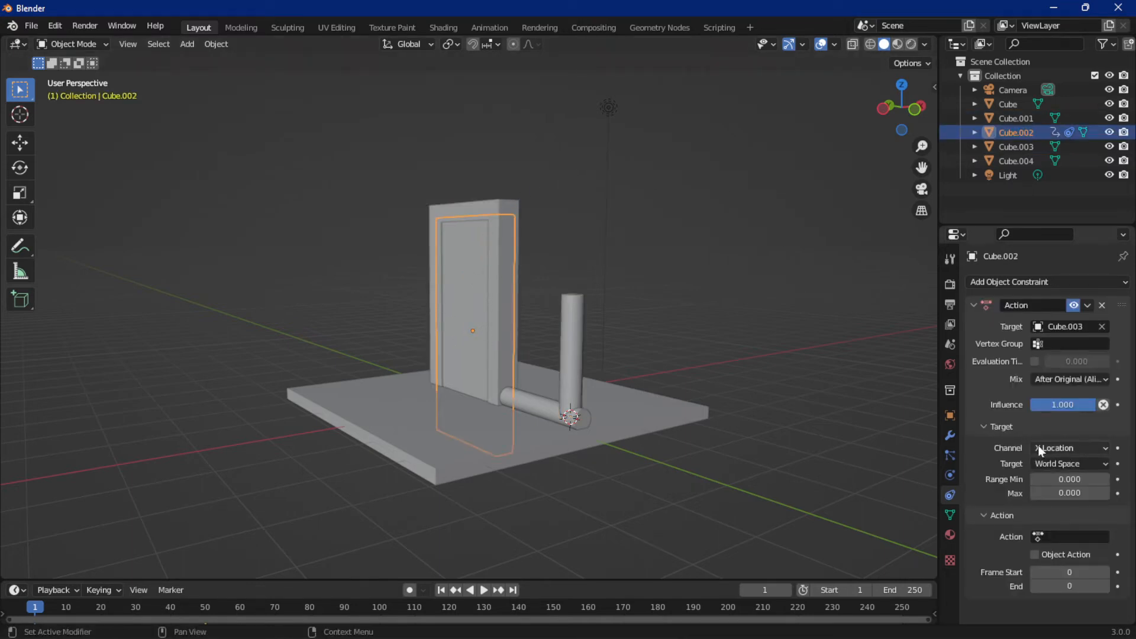
left_click(1058, 447)
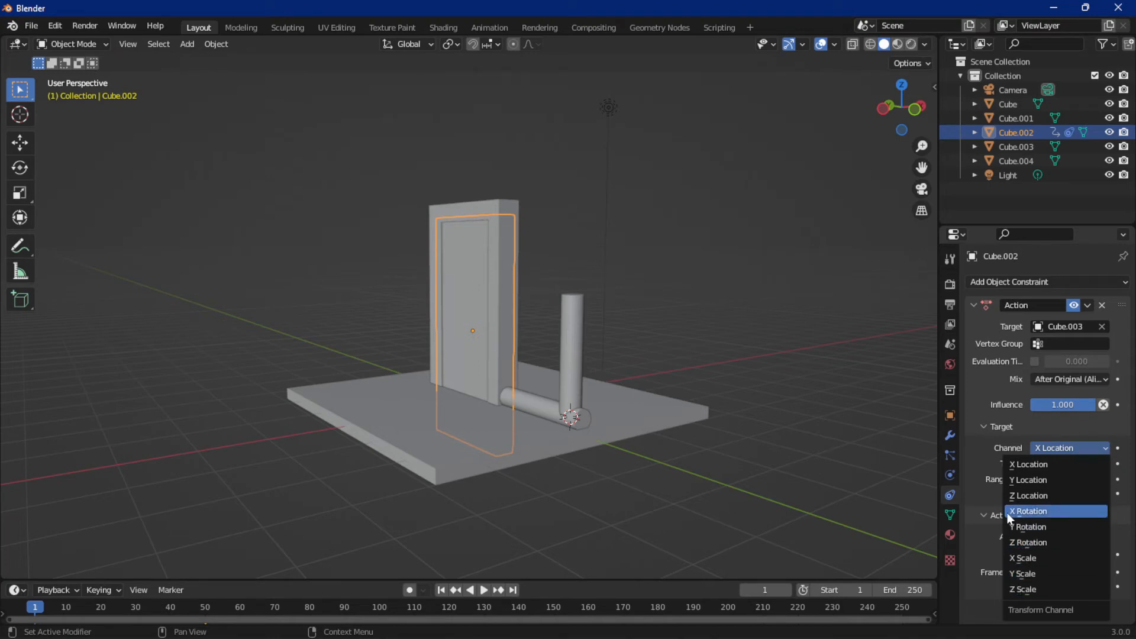
left_click(1050, 512)
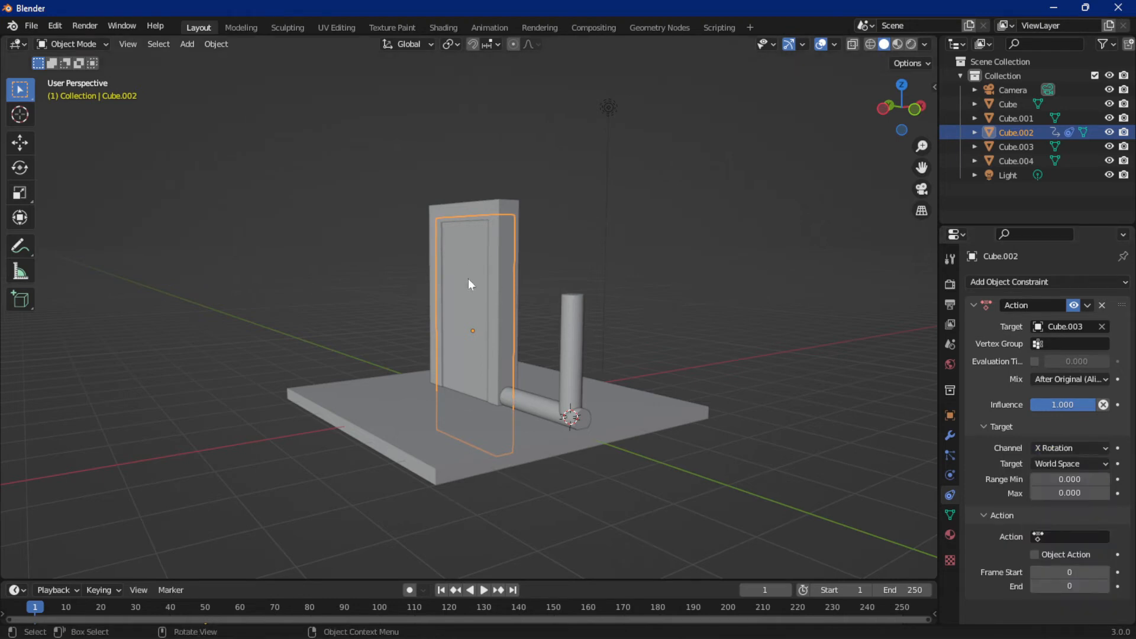
Test a free rotation of the upright cylinder and undo it
left_click(569, 330)
key("r")
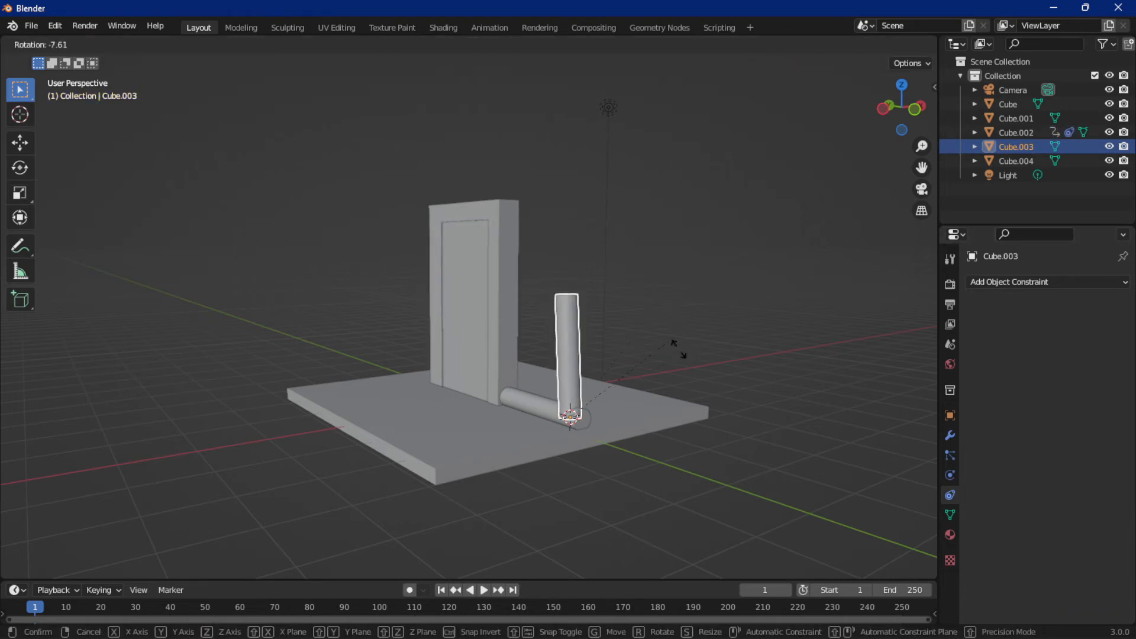
left_click(672, 331)
key("ctrl+z")
Assign Cube.002Action as the action of the panel's Action constraint
left_click(467, 325)
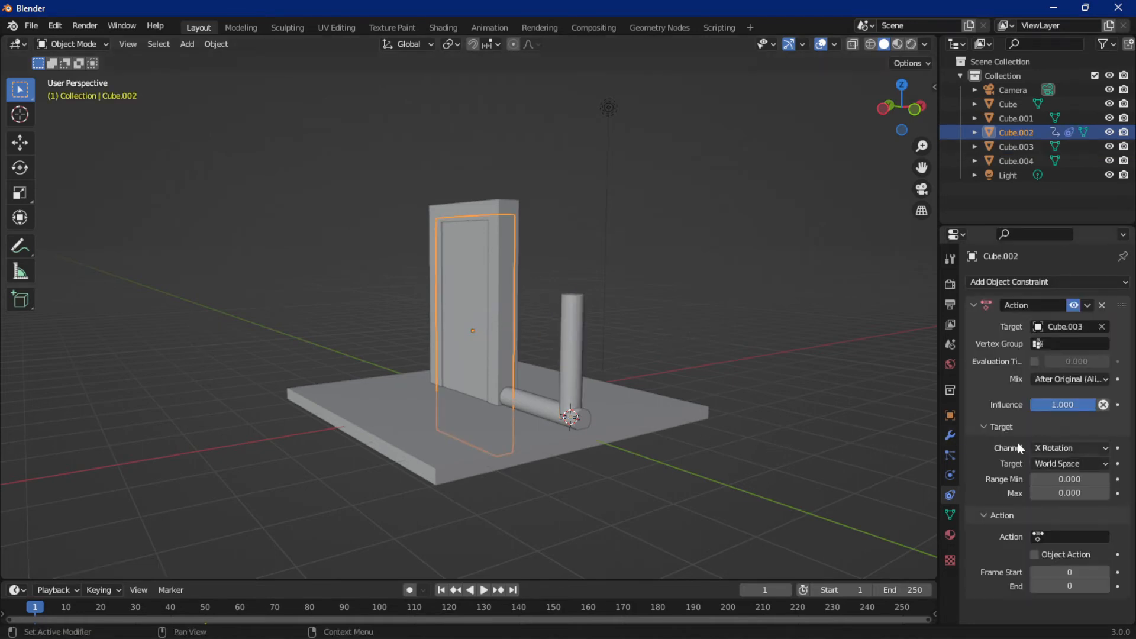
left_click(1046, 537)
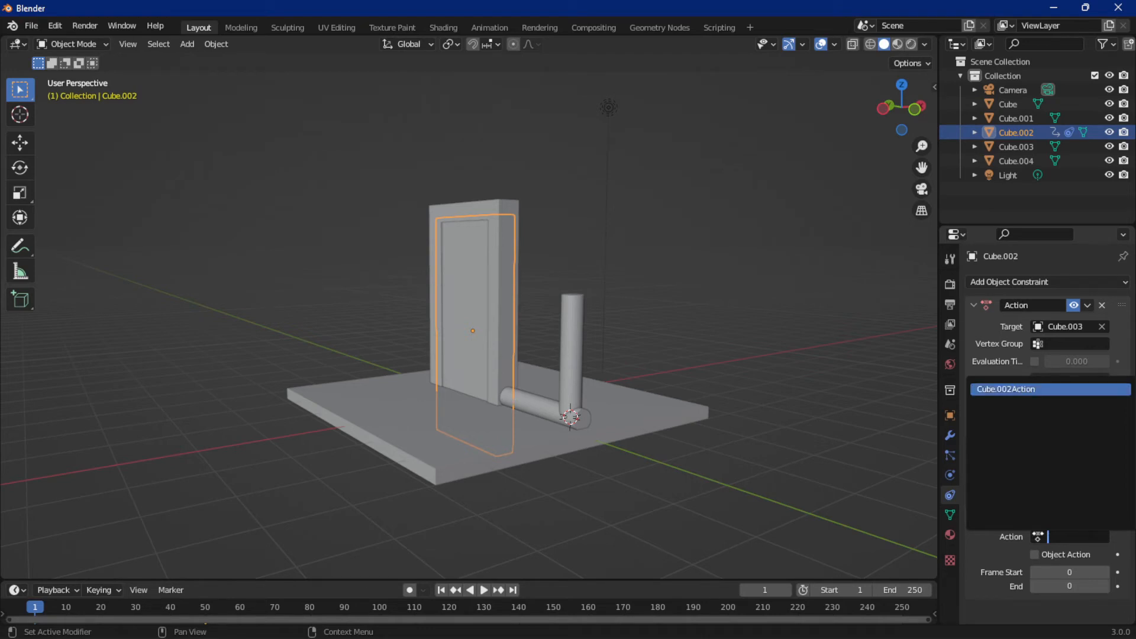
left_click(1018, 389)
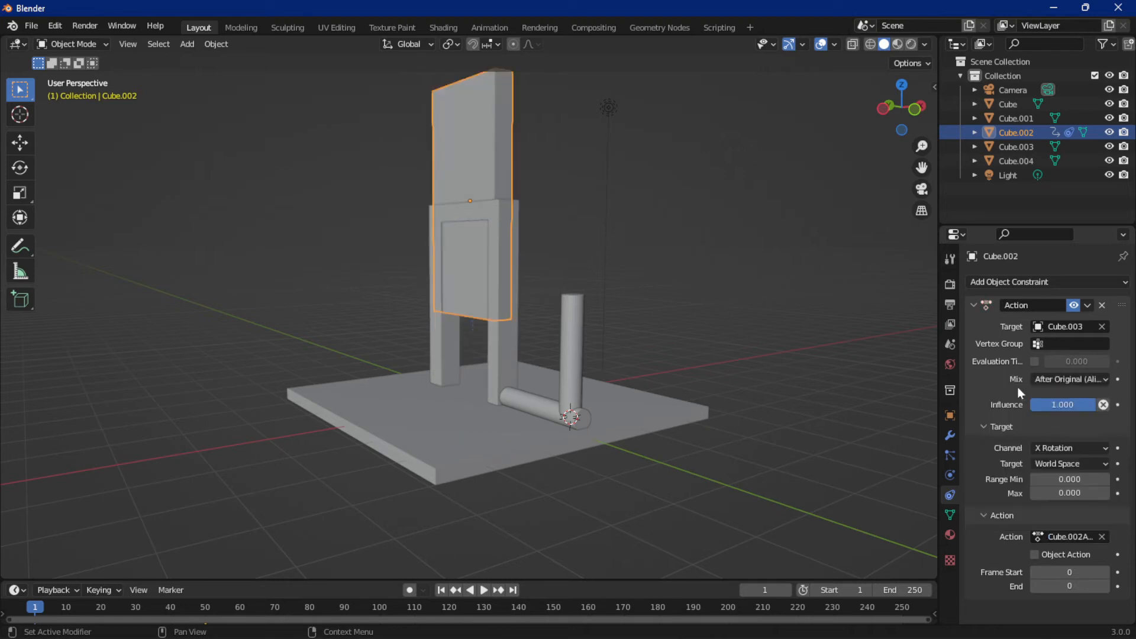
Try rotating the upright cylinder to check the panel's response, and cancel the rotation
left_click(569, 330)
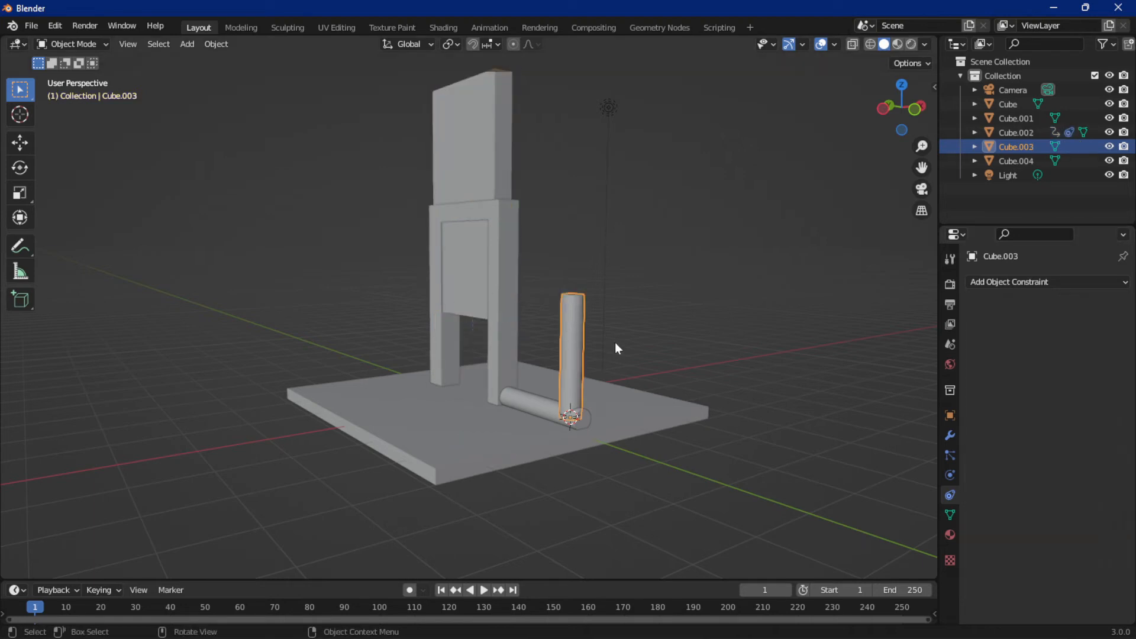
key("r")
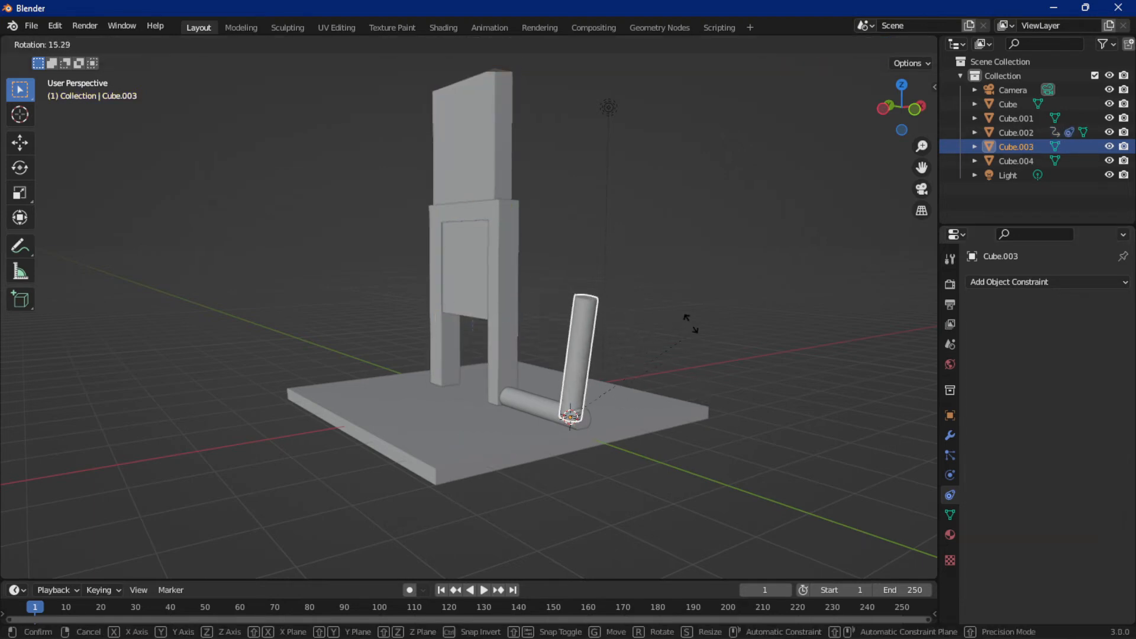
key("Escape")
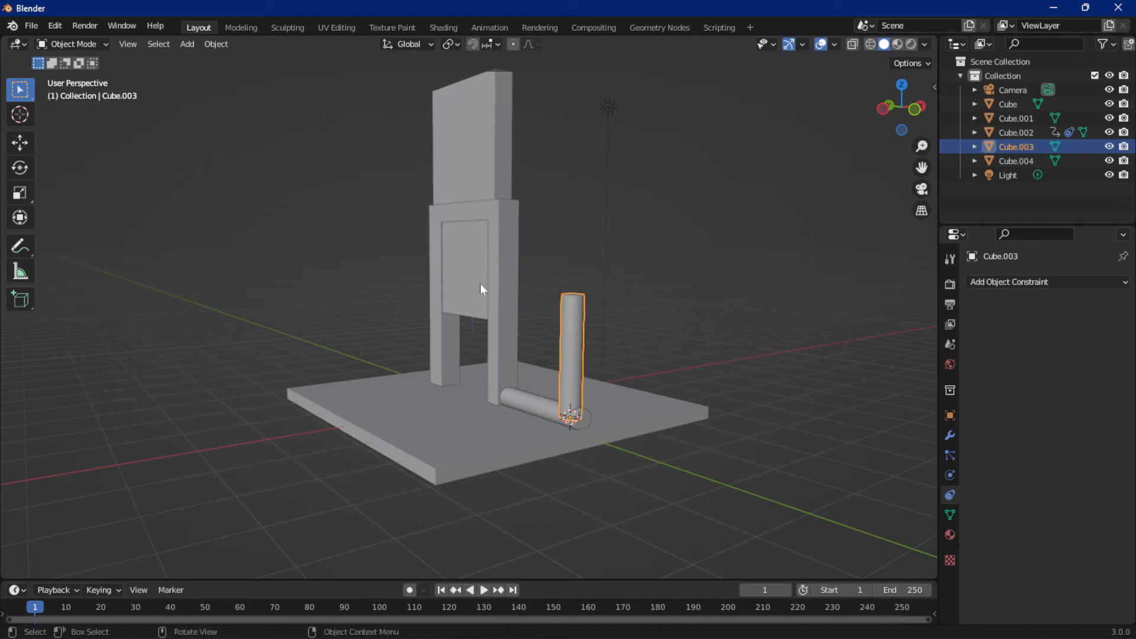
Set the frame range of the panel's Action constraint to start at 1 and end at 50
left_click(481, 289)
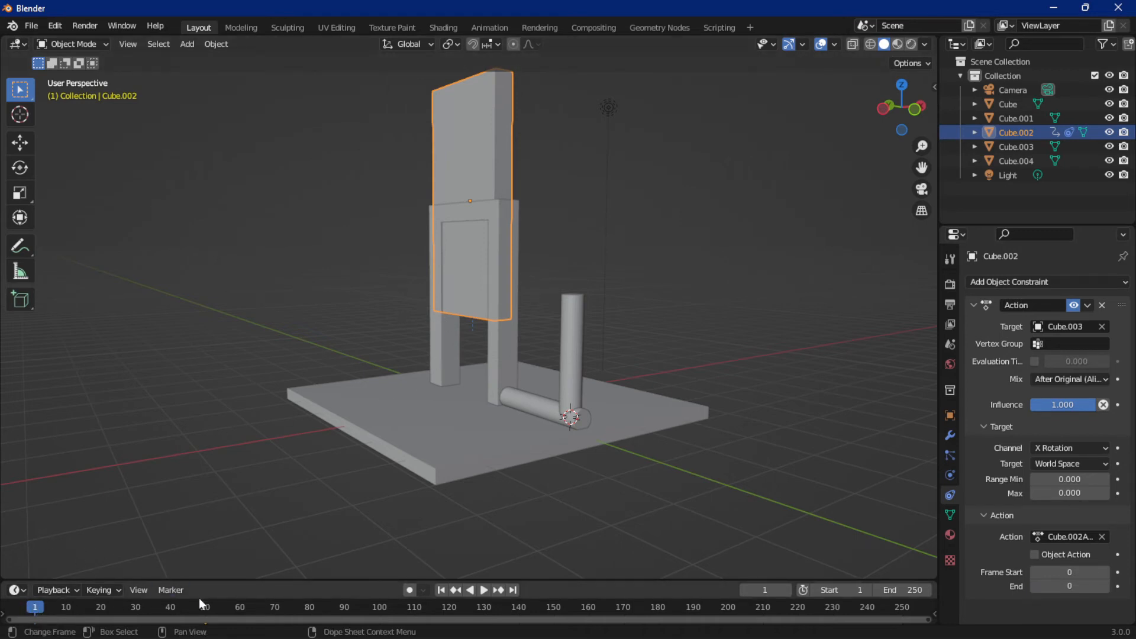
left_click(1069, 572)
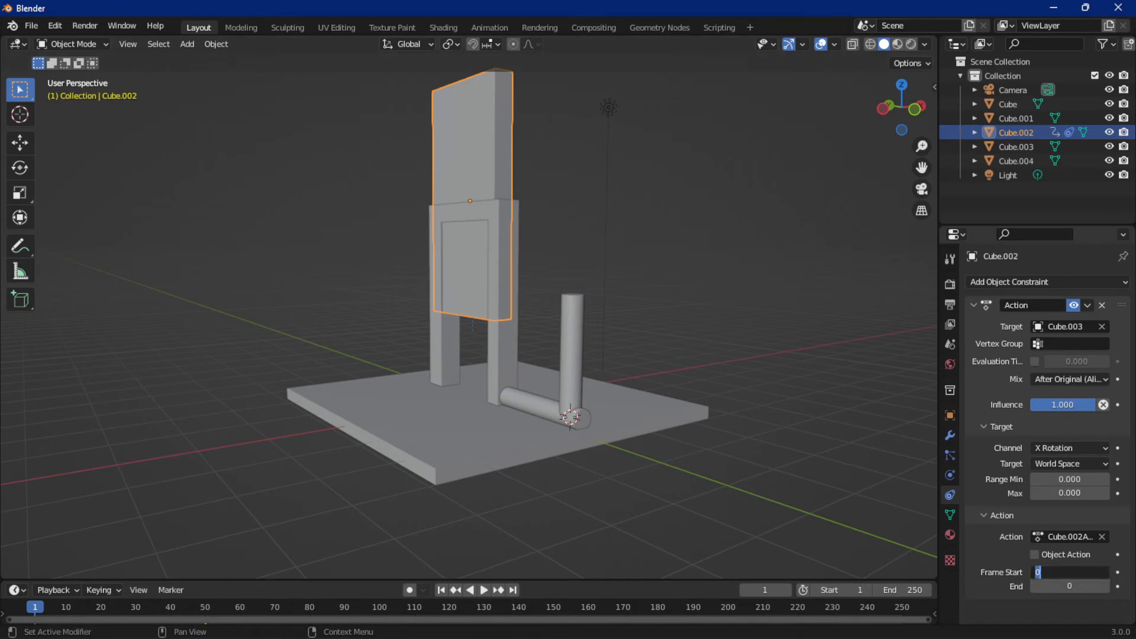
type("1")
key("Return")
left_click(1083, 586)
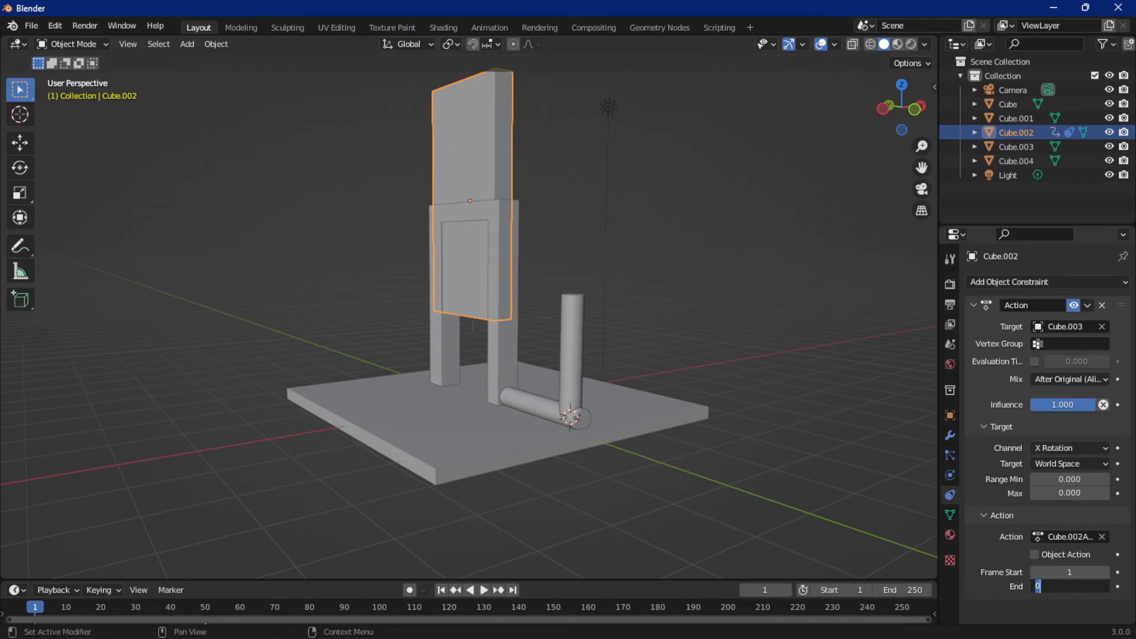
type("50")
key("Return")
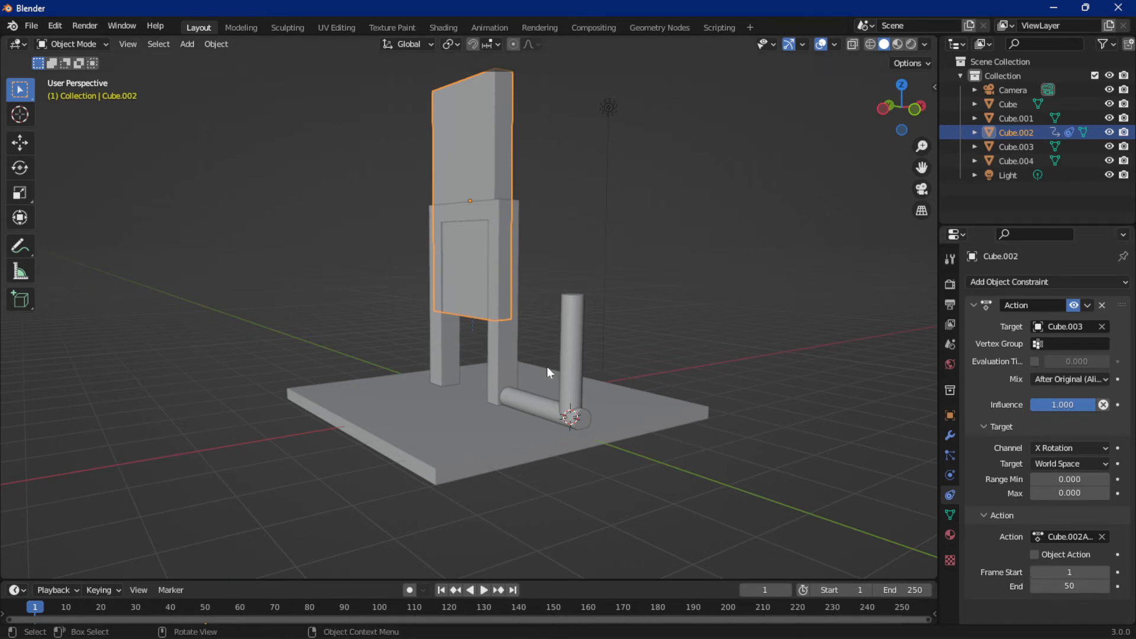
Rotate the upright cylinder to test how the constrained panel reacts, and undo the rotation
left_click(569, 330)
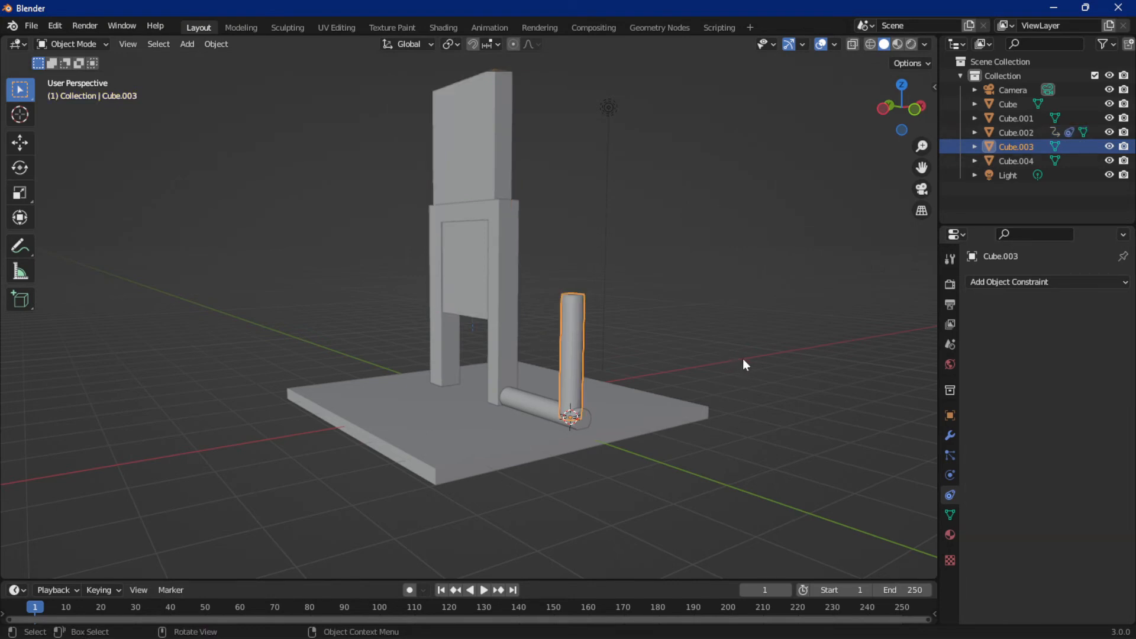
key("r")
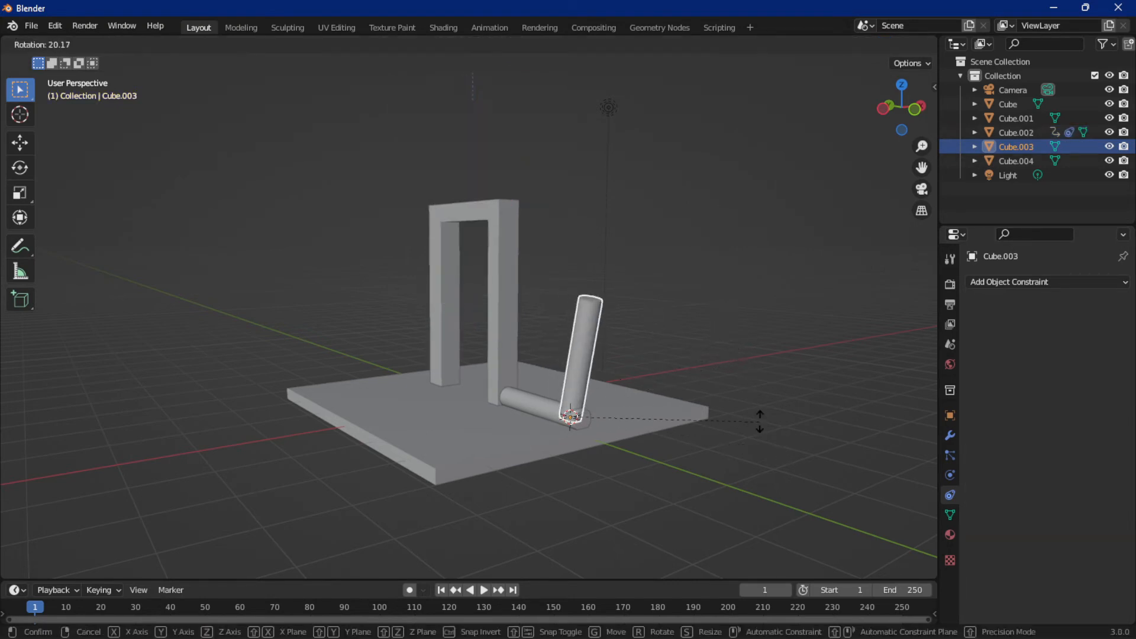
left_click(670, 339)
key("ctrl+z")
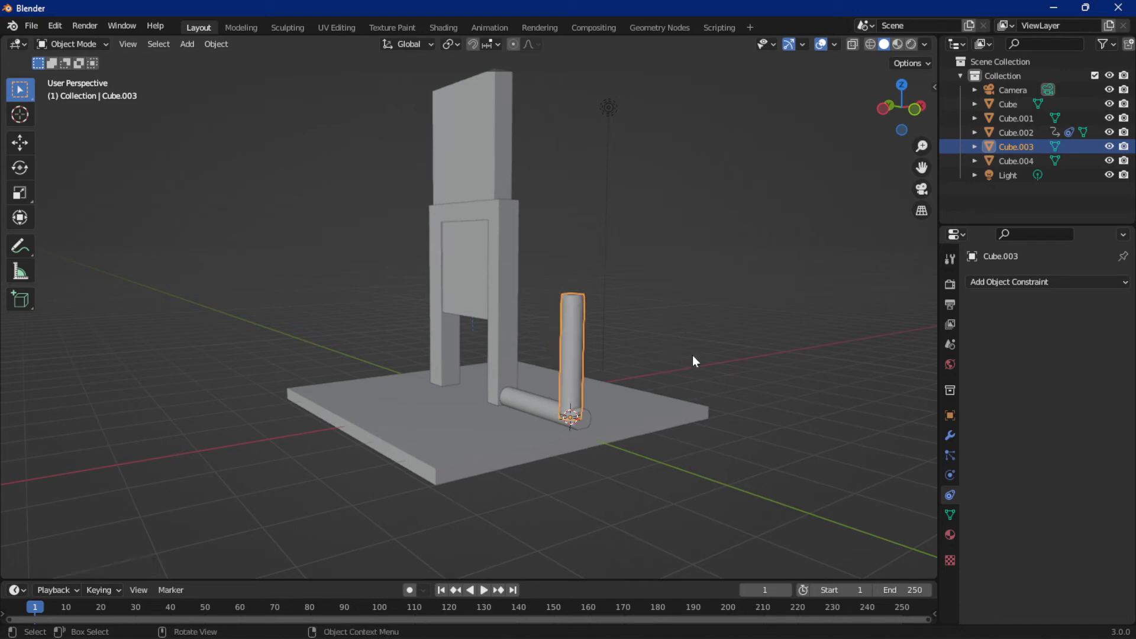
Inspect the mechanism from the side, test rotating the upright cylinder down toward the frame, and undo it
left_click(479, 280)
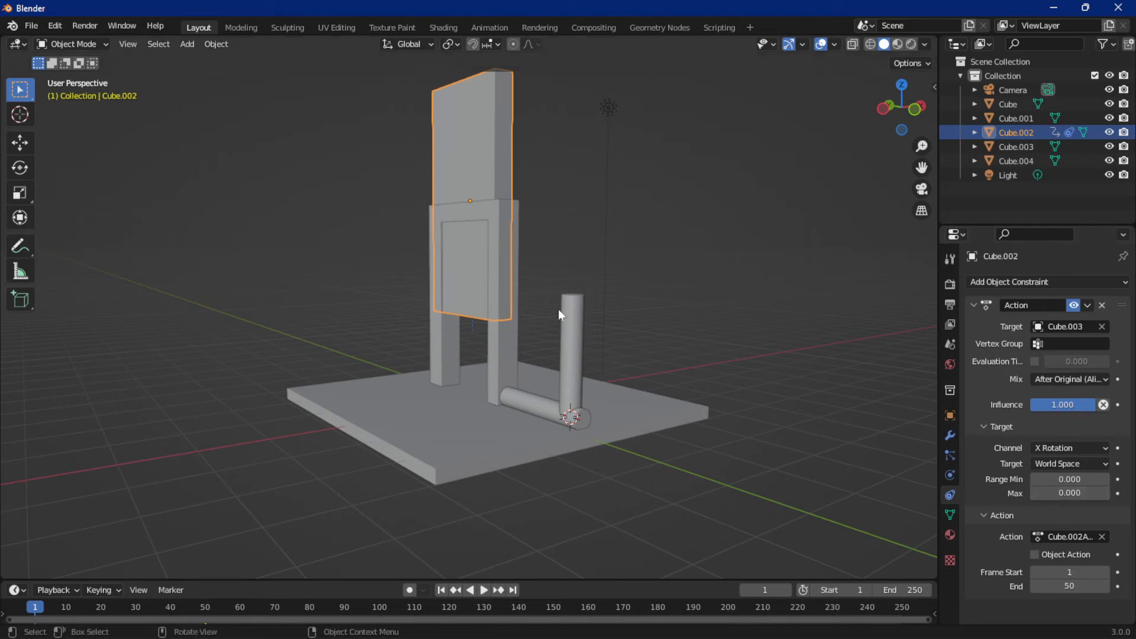
left_click(885, 103)
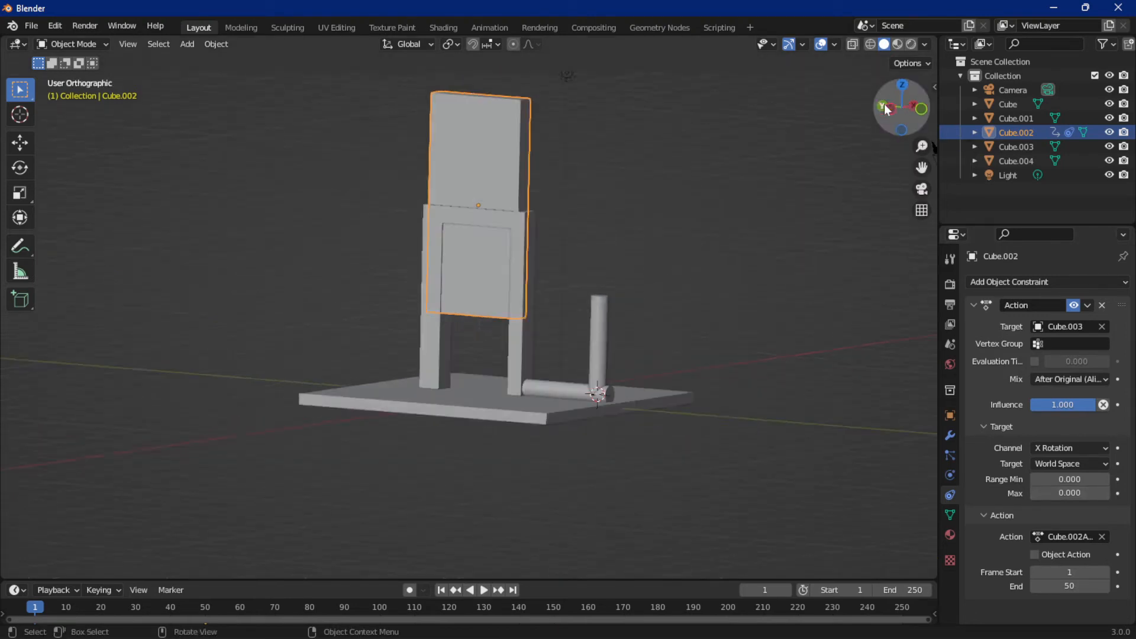
key("ctrl+KP_3")
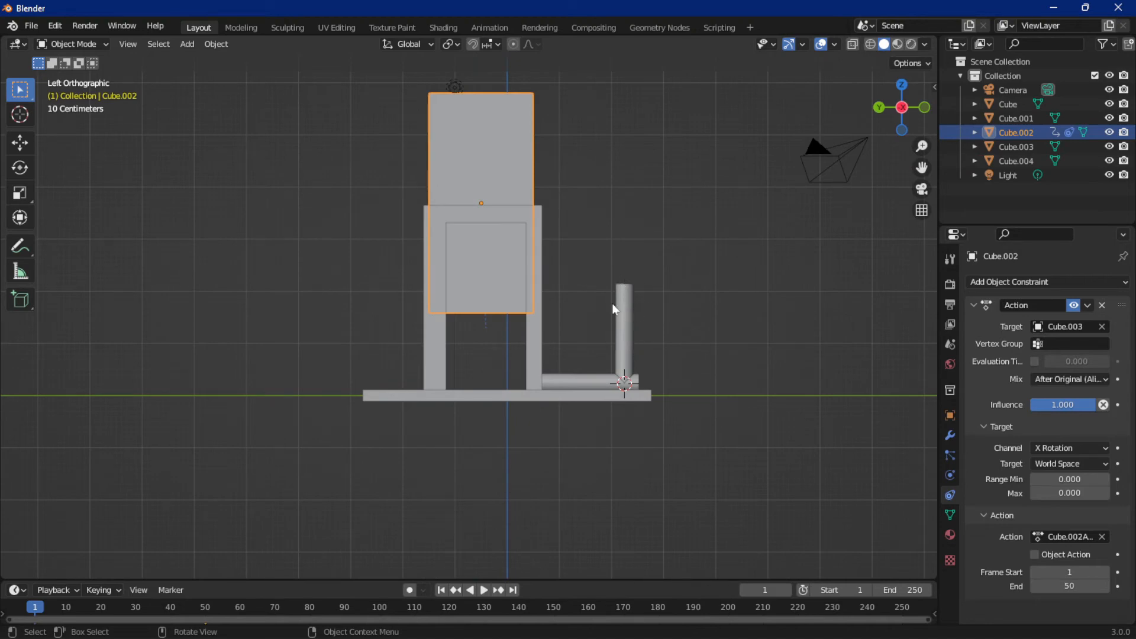
middle_click_drag(787, 179, 576, 352)
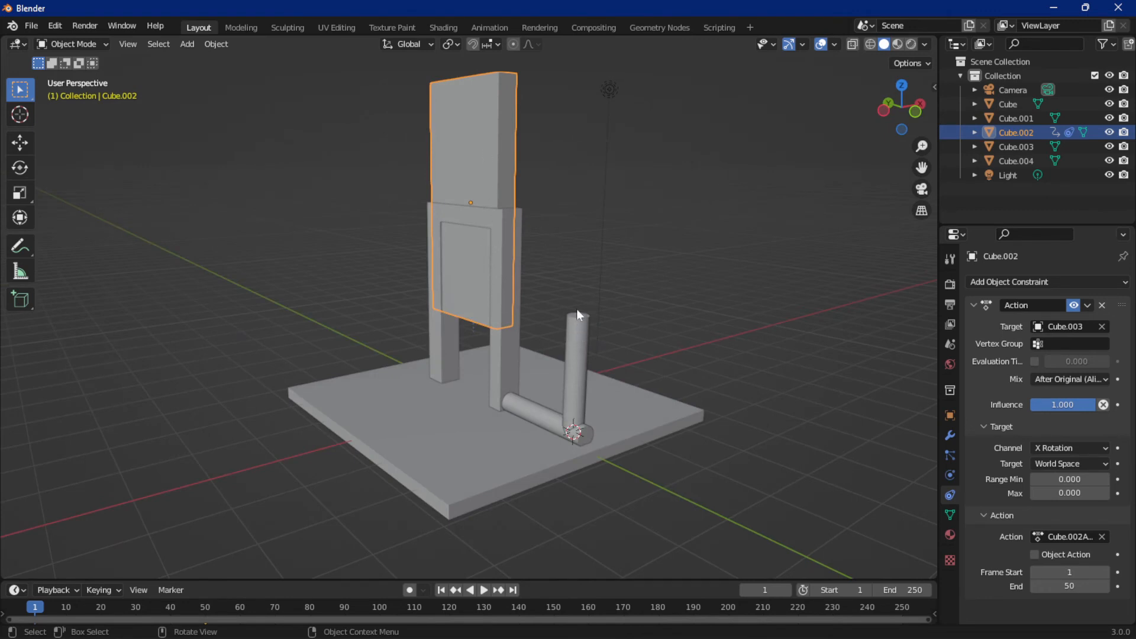
left_click(573, 337)
key("r")
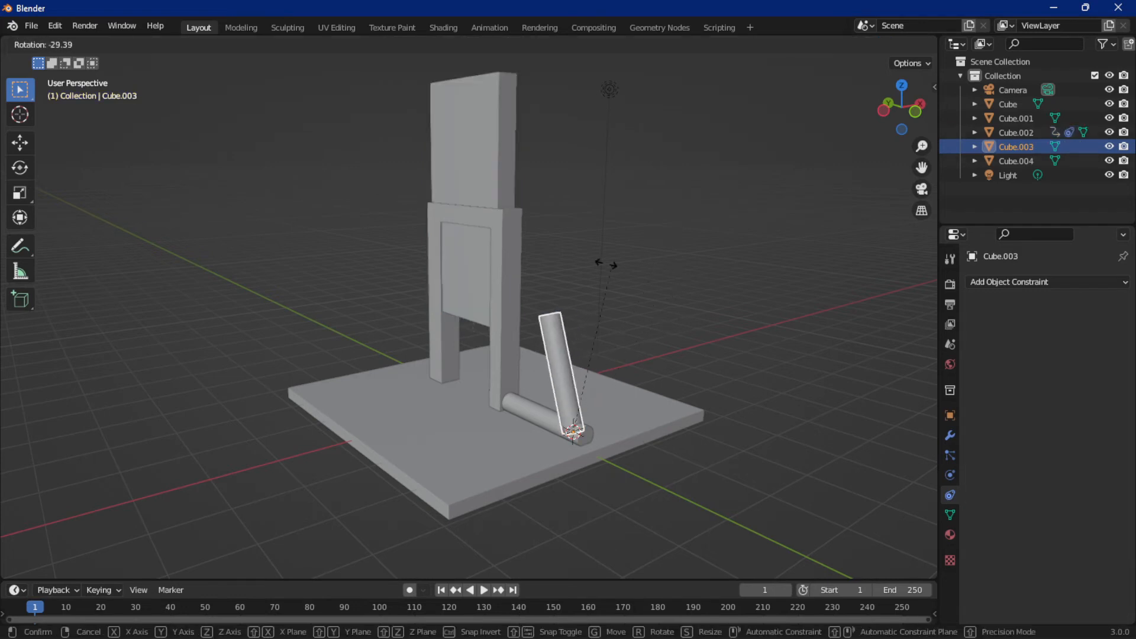
left_click(387, 307)
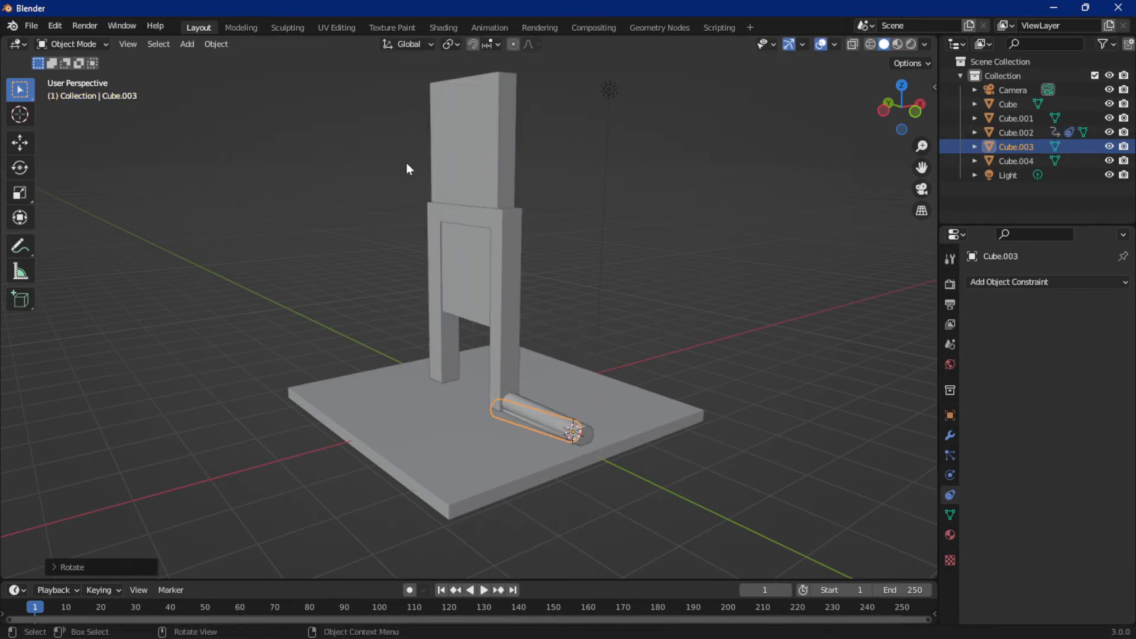
key("ctrl+z")
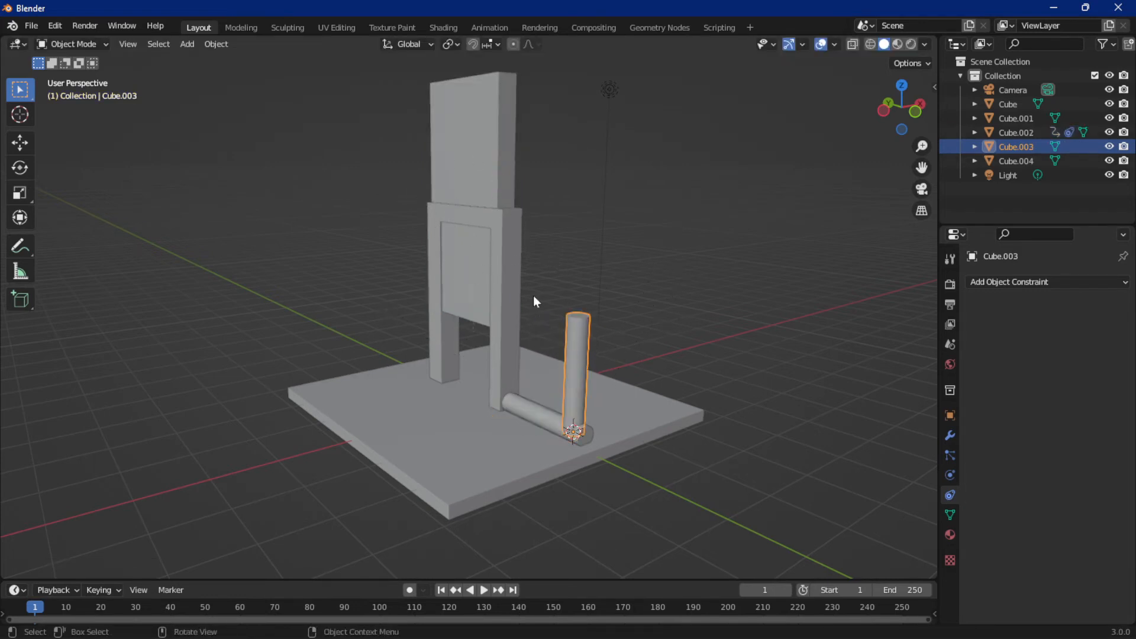
Set the target Range Max of the panel's Action constraint to 10
left_click(481, 289)
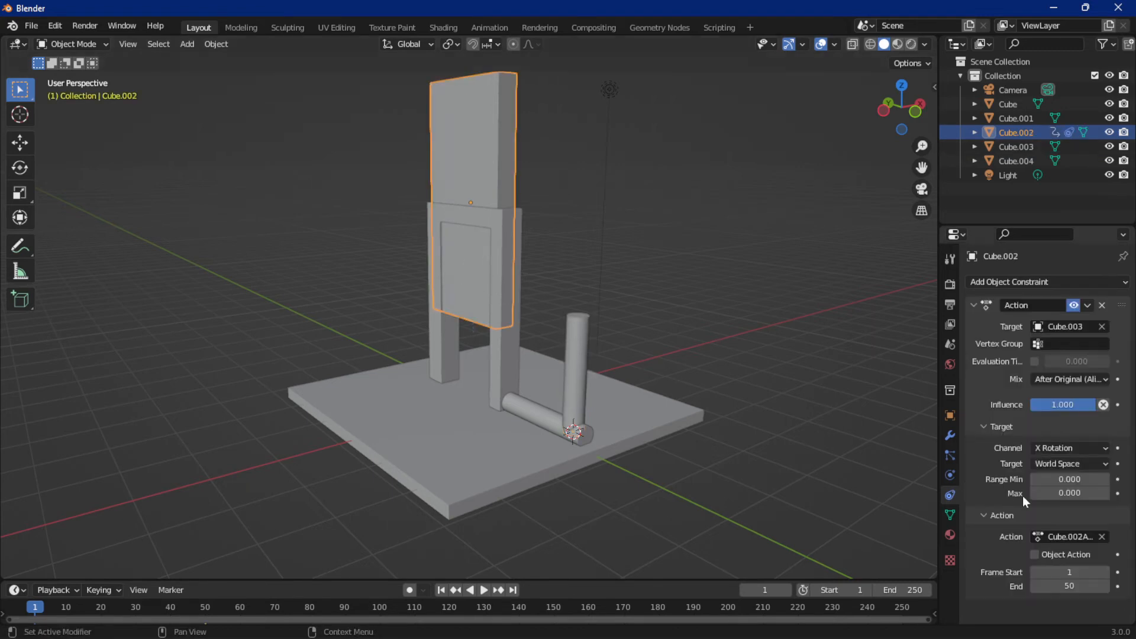
left_click(1059, 493)
type("10")
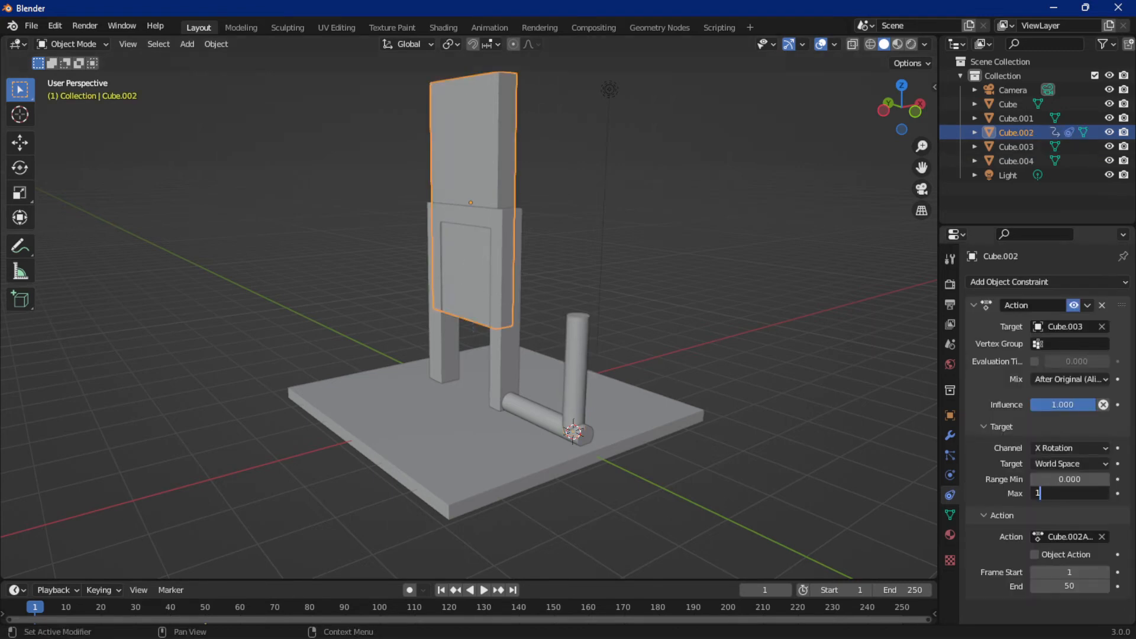
key("Return")
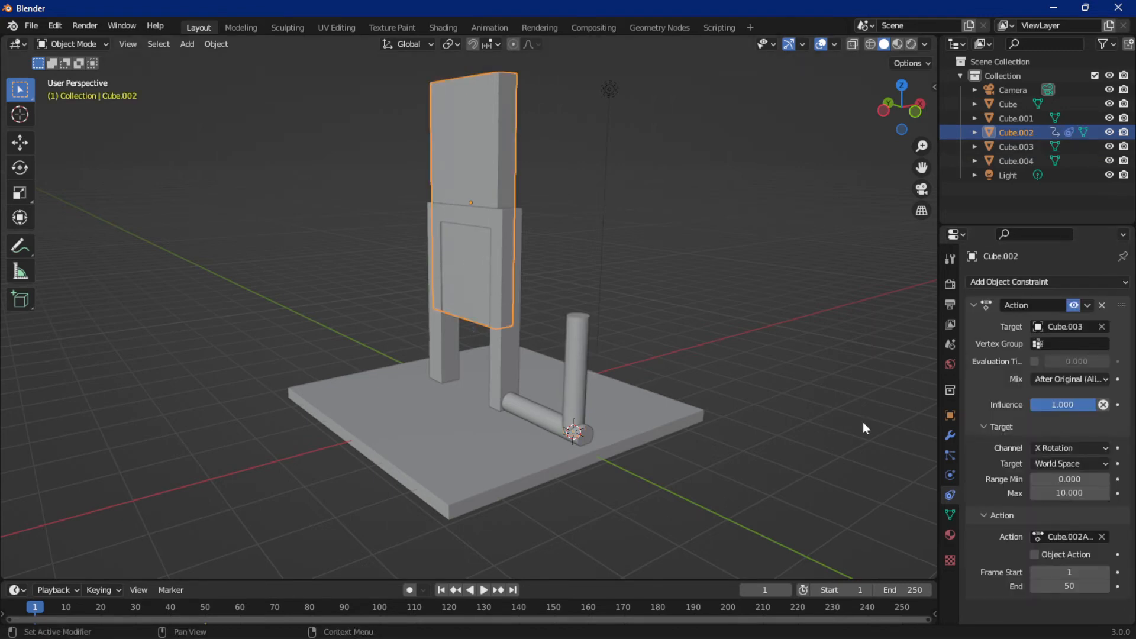
left_click(578, 339)
left_click(468, 308)
middle_click_drag(519, 299, 504, 336)
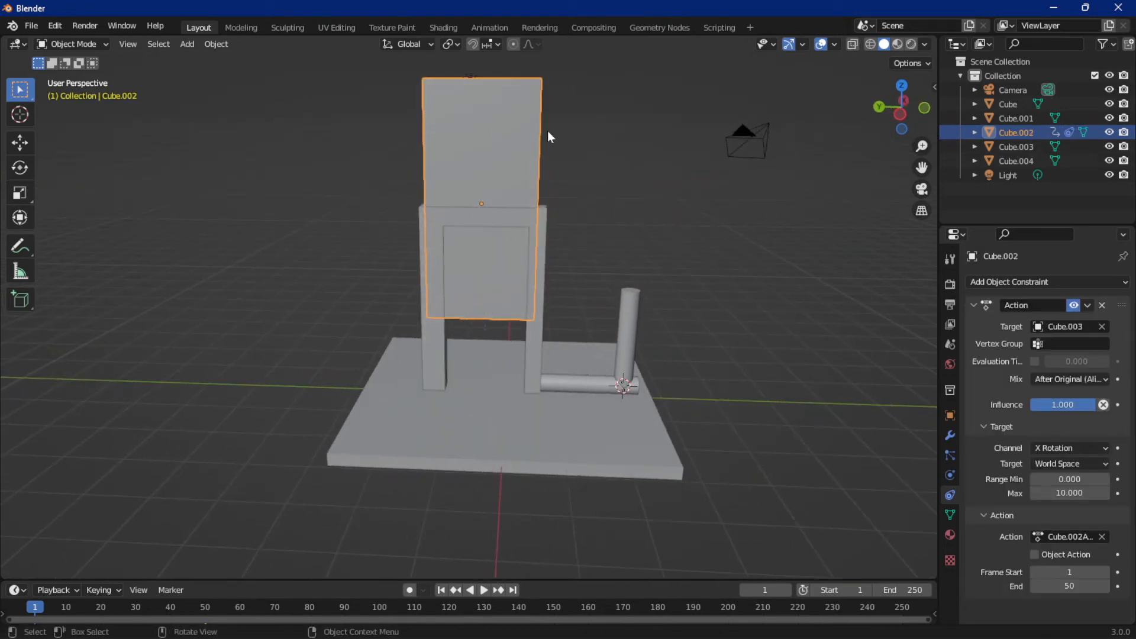
Lower the raised panel along the global Z axis by about 2.2 m so it sits inside the frame
left_click(897, 116)
key("g")
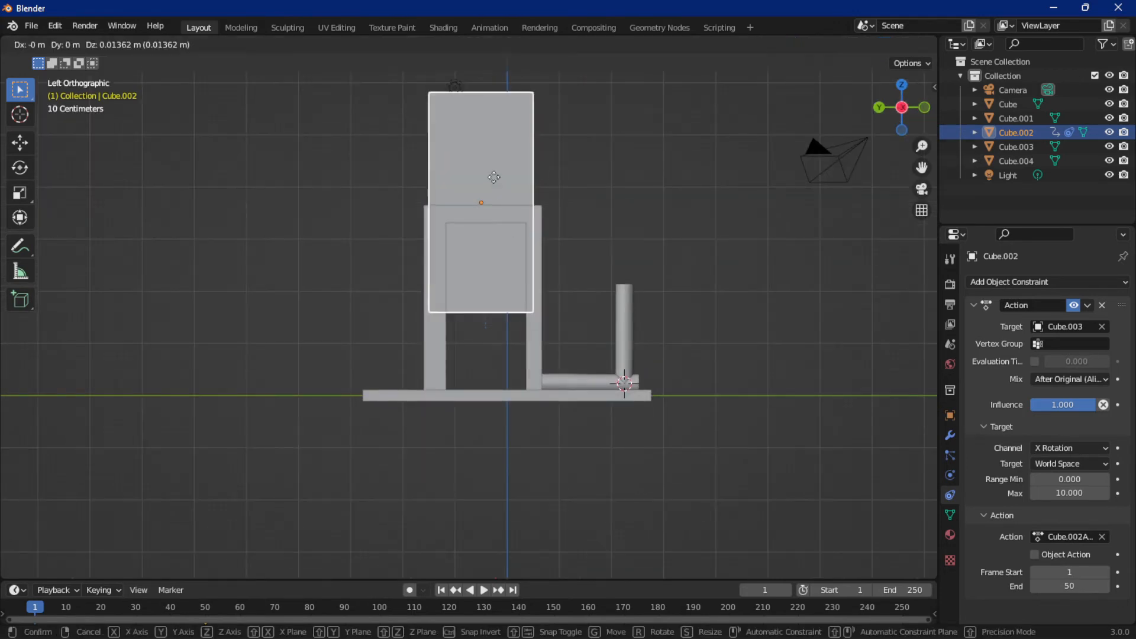
key("z")
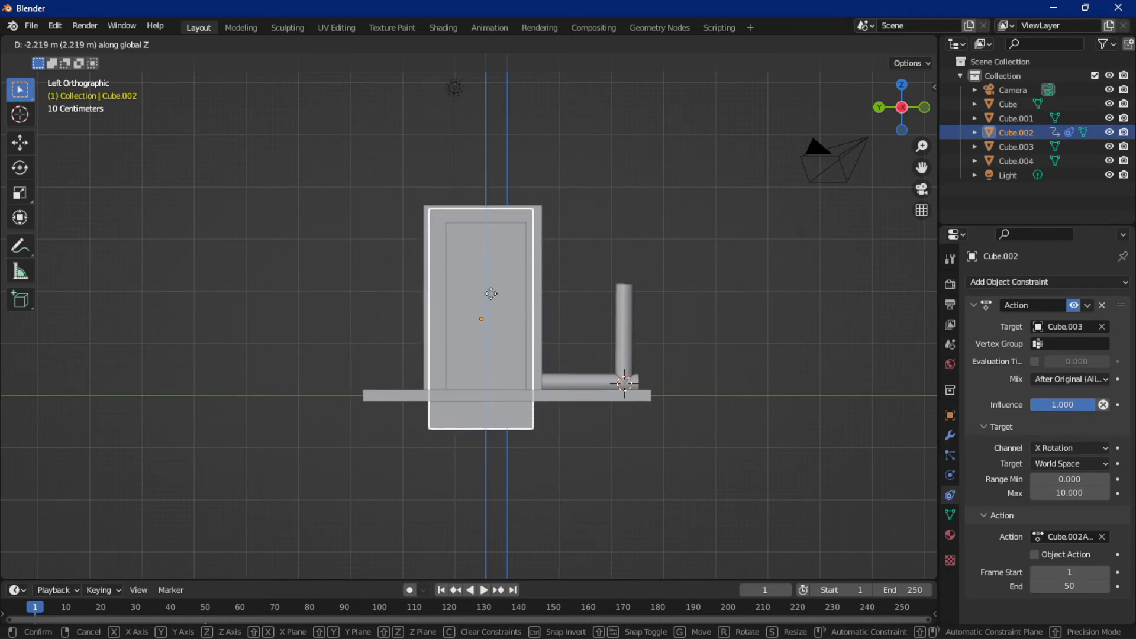
left_click(492, 289)
middle_click_drag(522, 273, 592, 335)
middle_click_drag(709, 353, 892, 414)
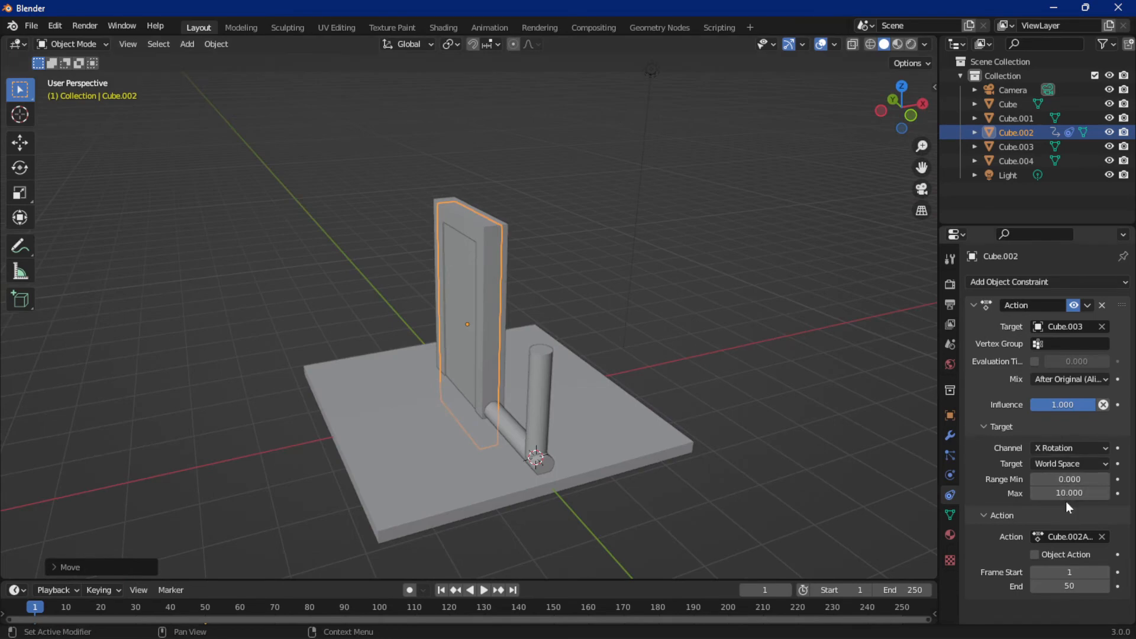
Rotate the upright cylinder freely to test how the constrained panel reacts
scroll(698, 426, "down", 2)
left_click(511, 368)
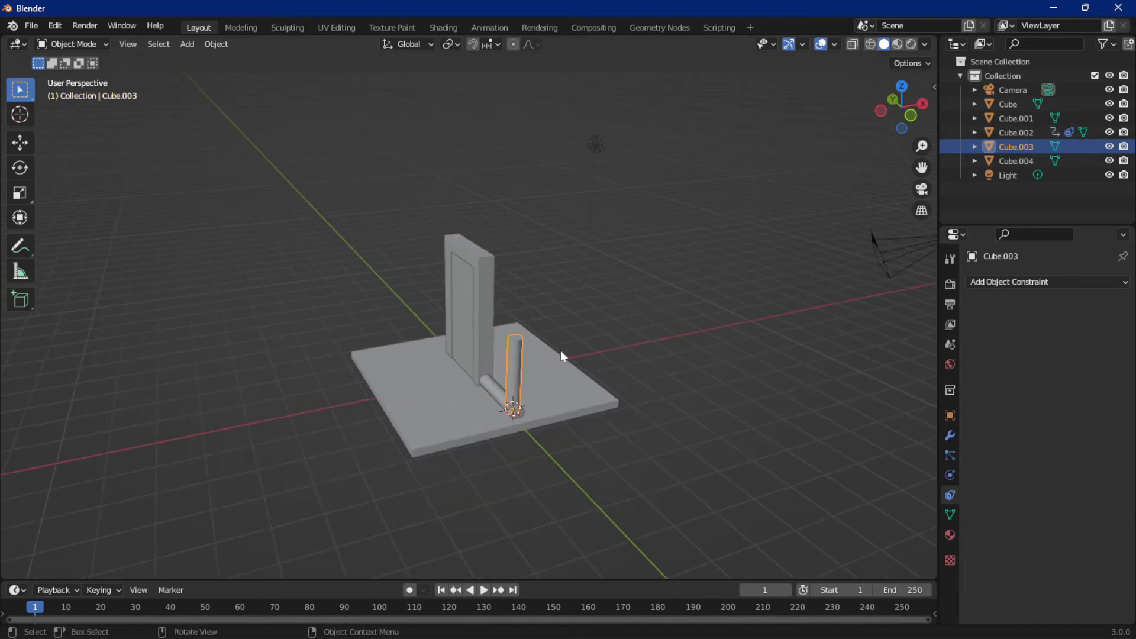
key("r")
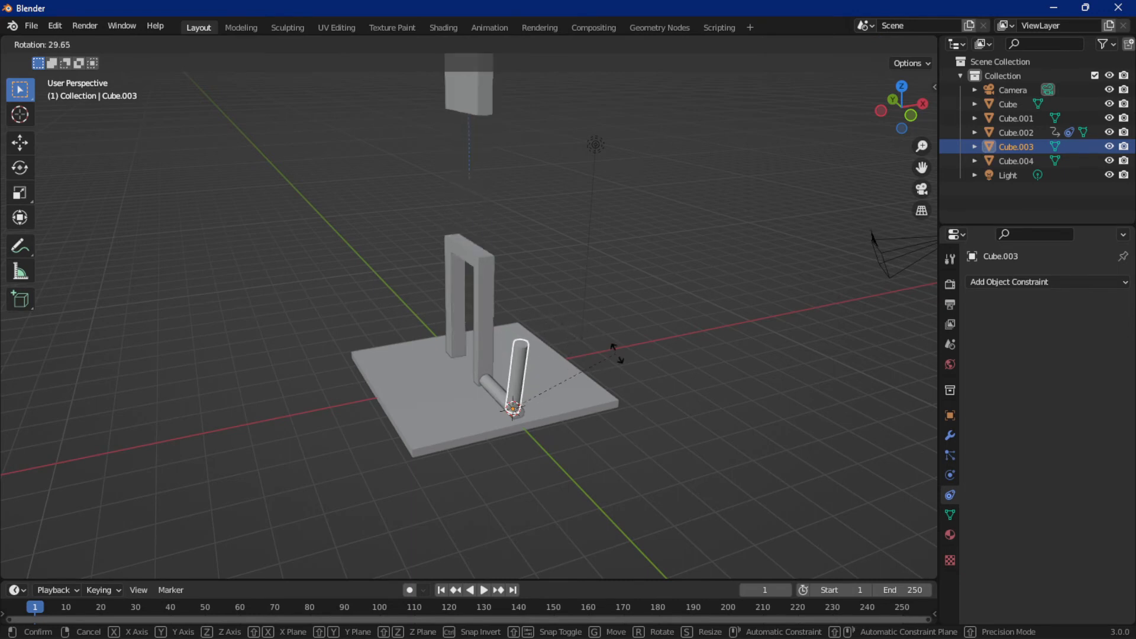
left_click(561, 346)
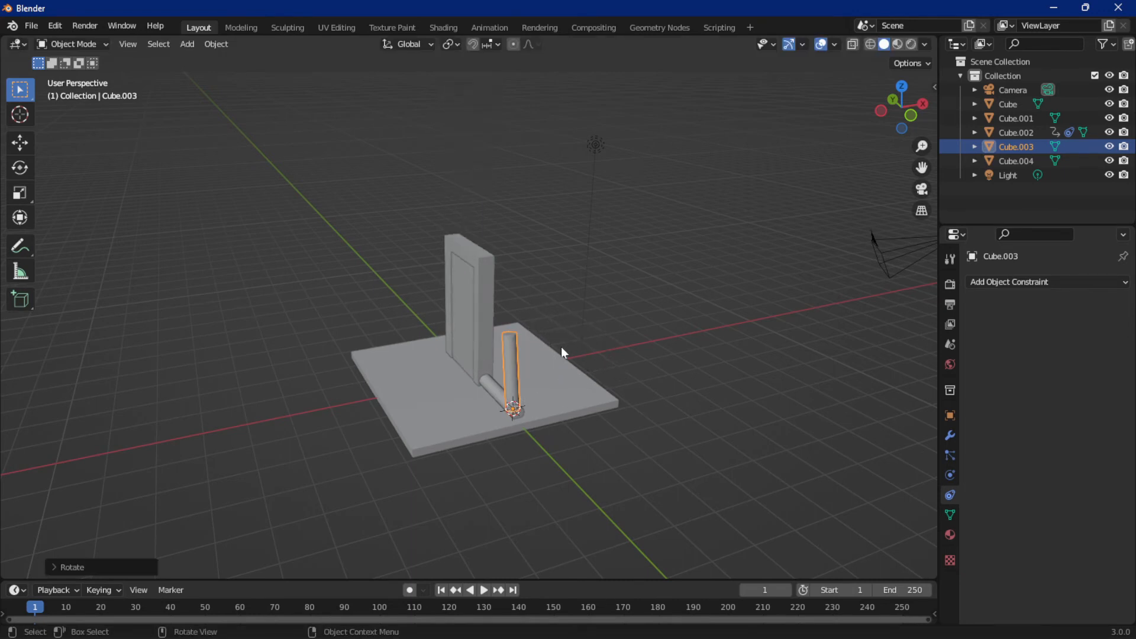
Try a target Range Min of 12 on the panel's Action constraint, and set it back to 0
left_click(467, 307)
left_click(1069, 479)
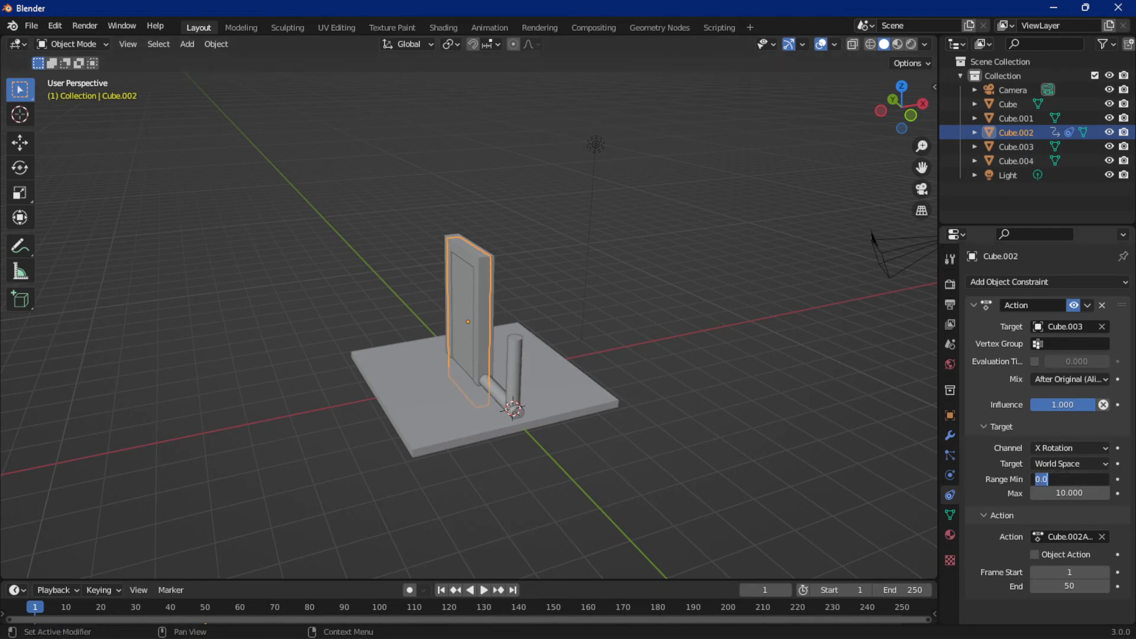
type("12")
key("Return")
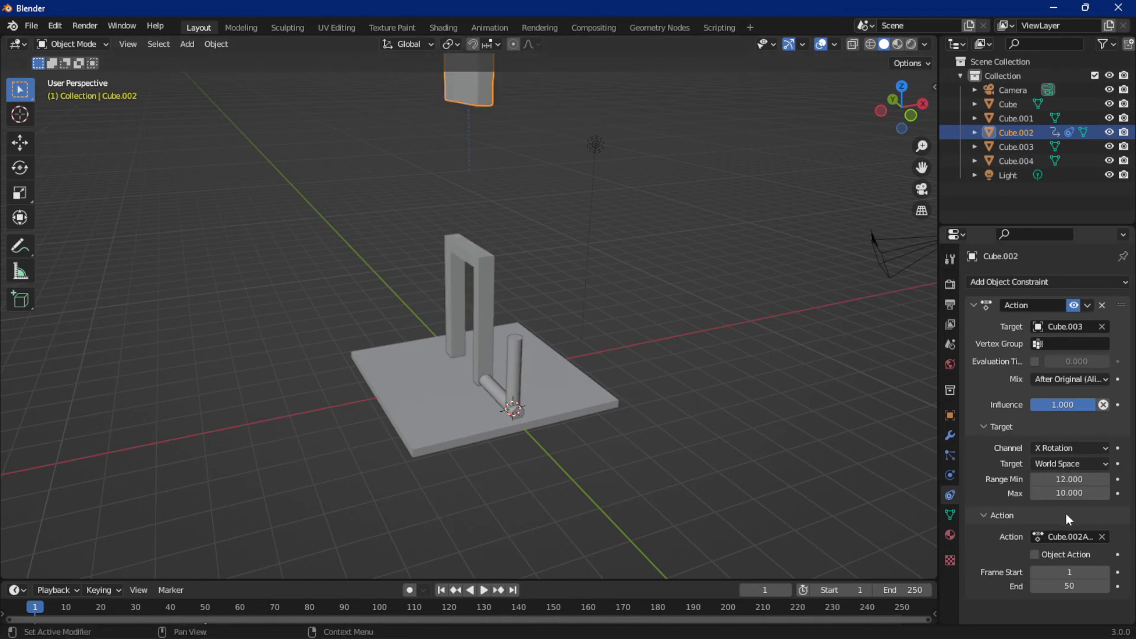
left_click(1048, 480)
type("0")
key("Return")
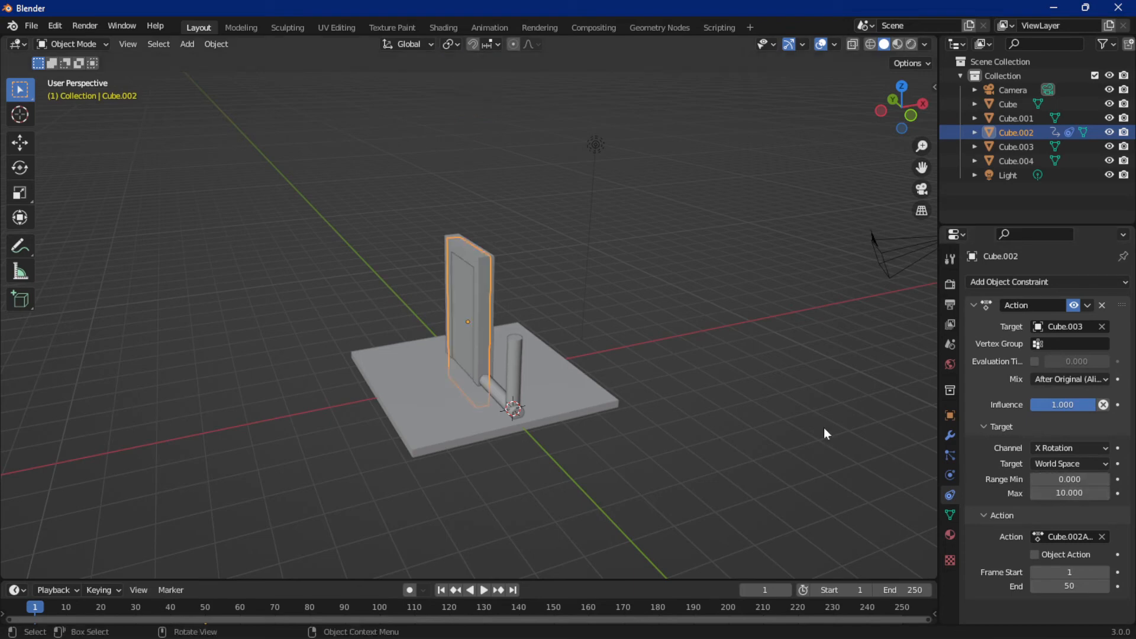
Test rotating the upright cylinder about the global X axis, and undo the rotation
left_click(518, 360)
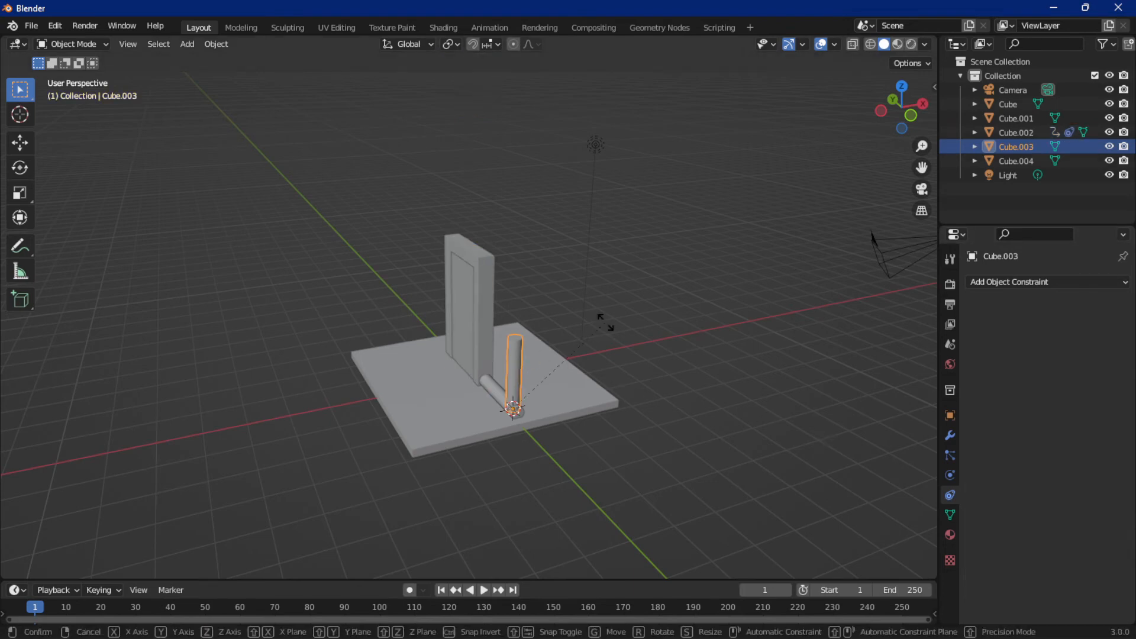
key("r")
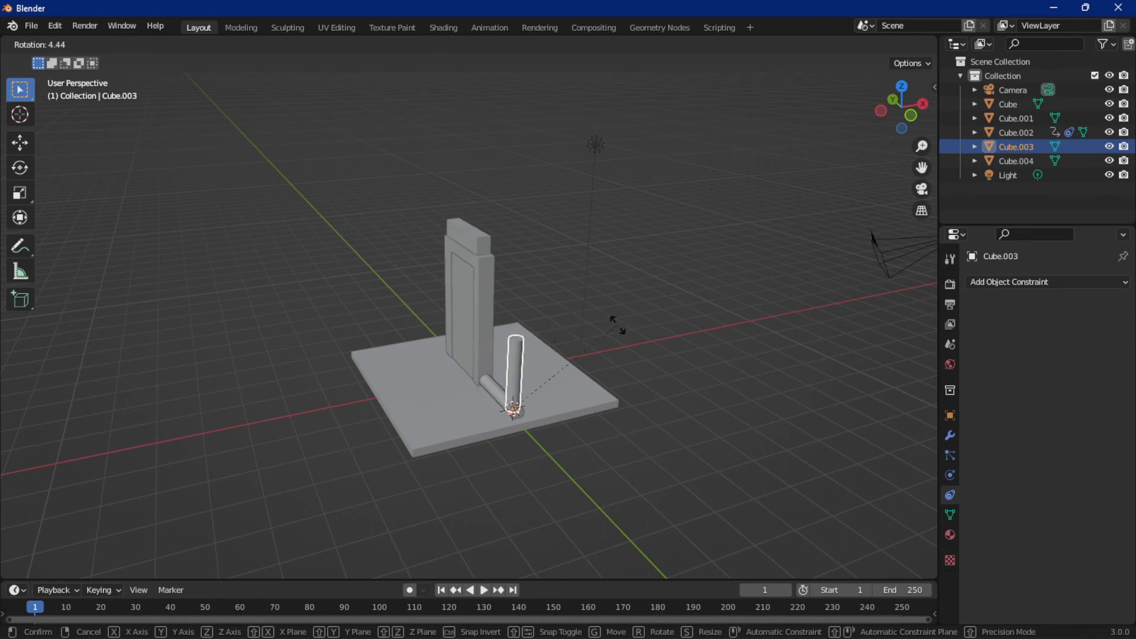
key("x")
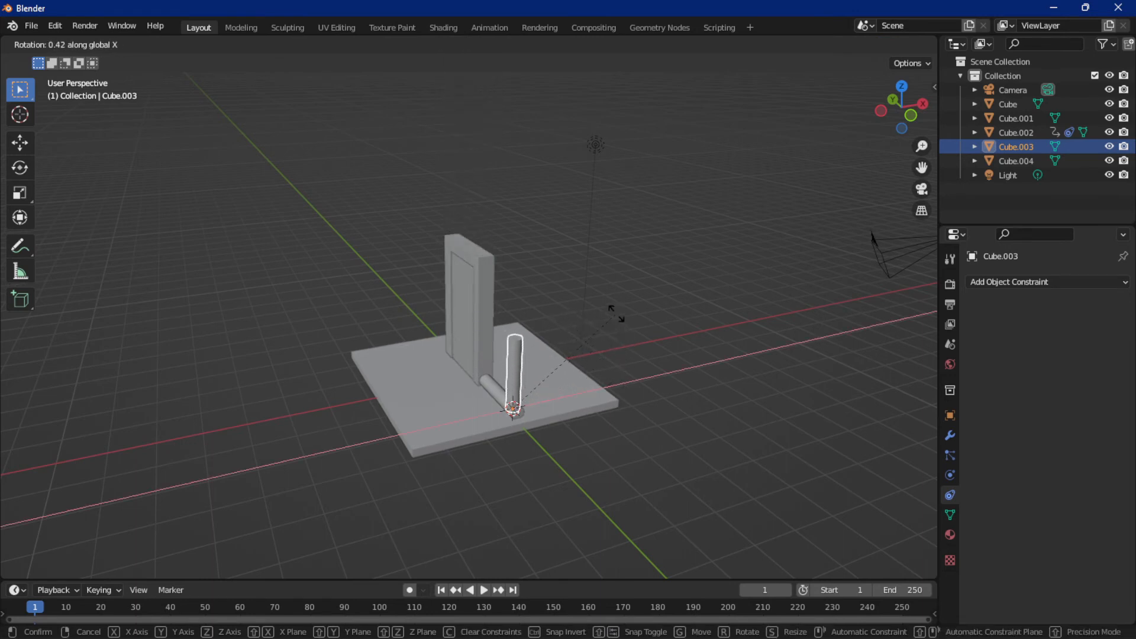
left_click(615, 315)
key("ctrl+z")
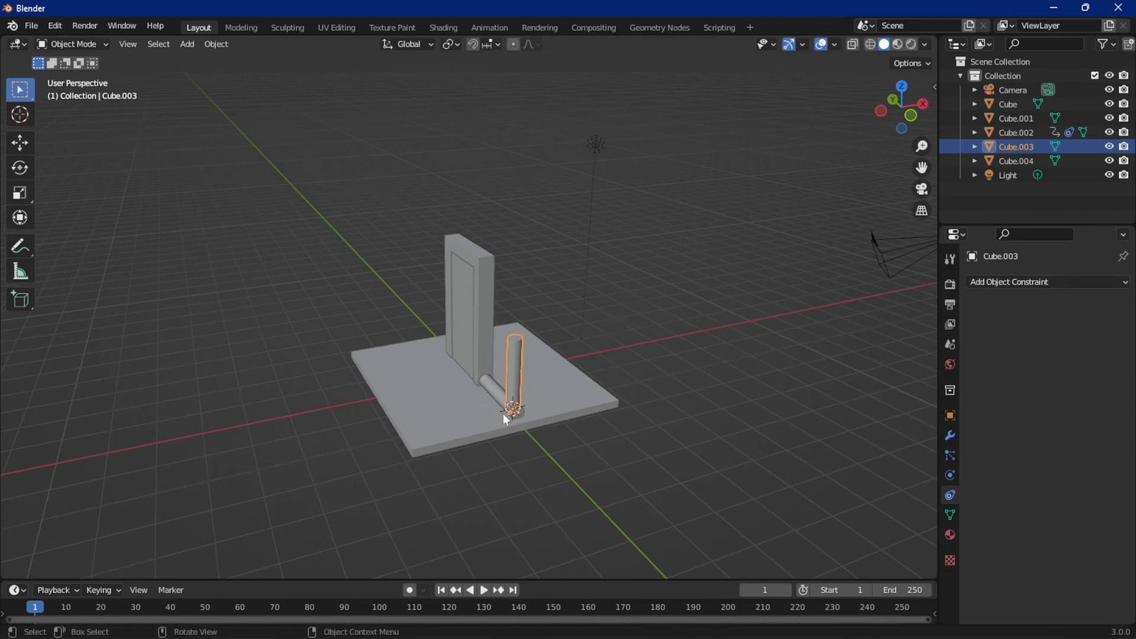
Set the target channel of the panel's Action constraint to Y Rotation
left_click(486, 336)
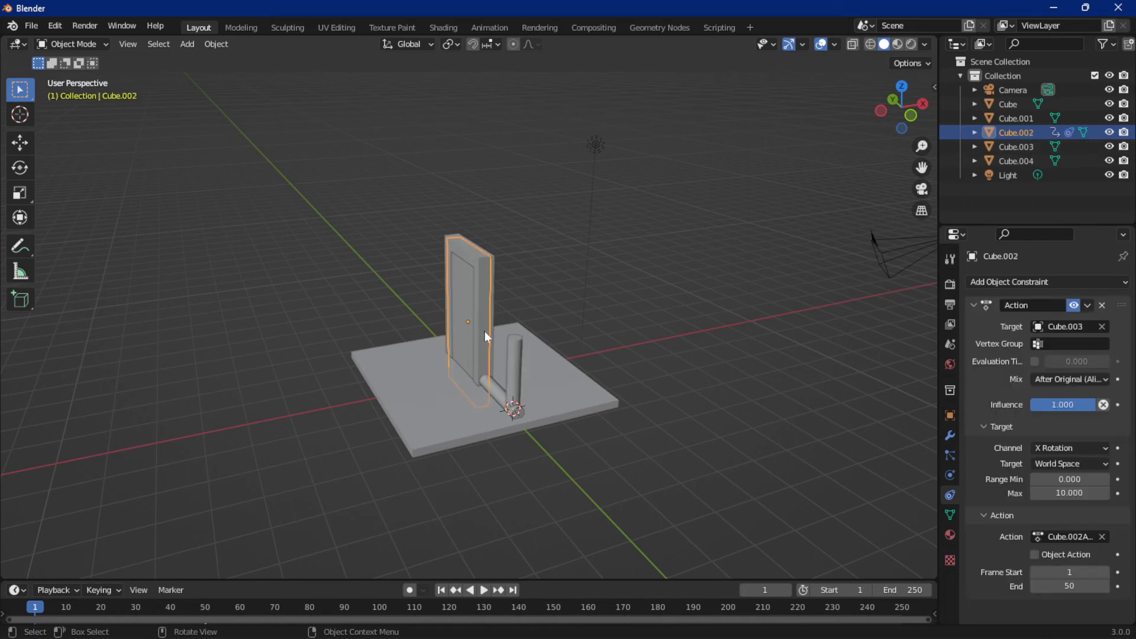
left_click(1043, 448)
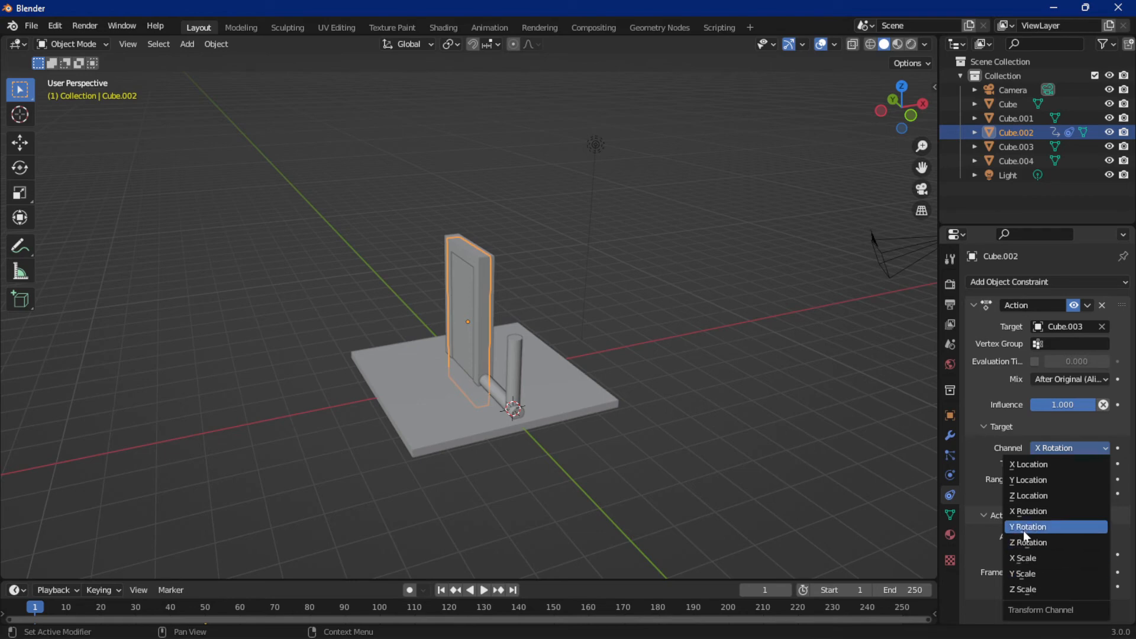
left_click(1090, 527)
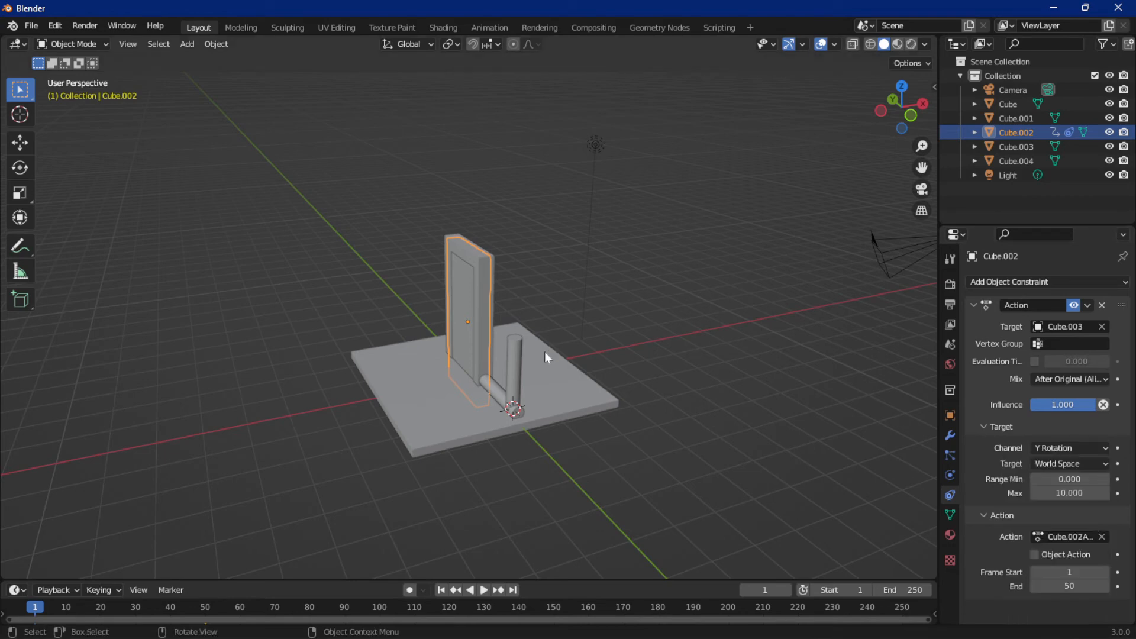
Test the Y Rotation channel by rotating the upright cylinder about the global X axis, and undo the rotation
left_click(516, 363)
key("r")
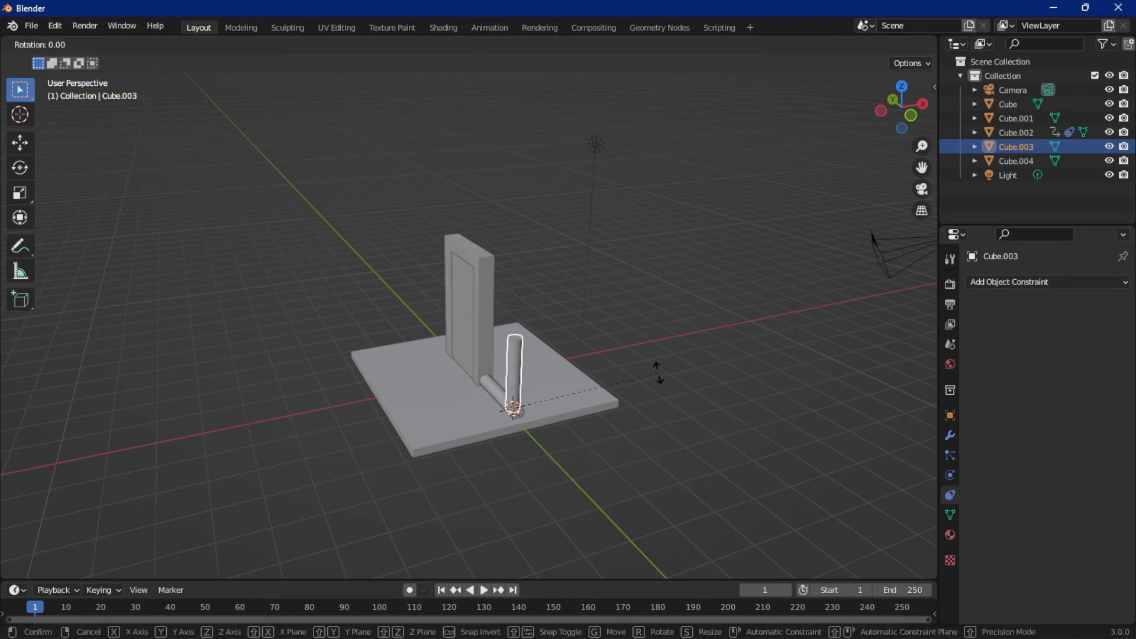
key("x")
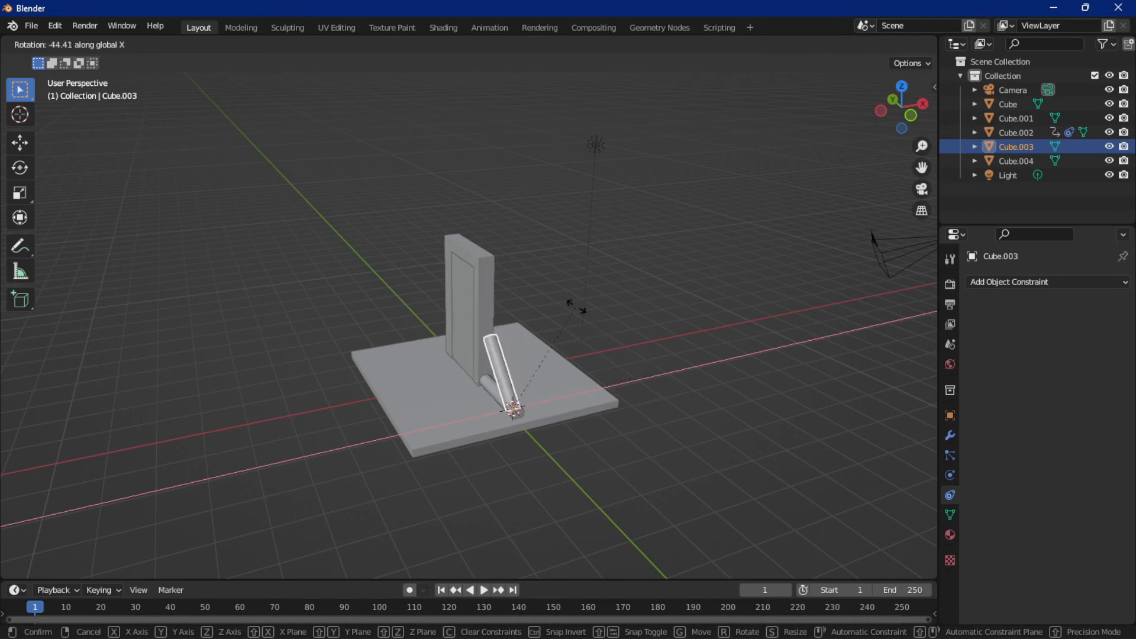
left_click(602, 394)
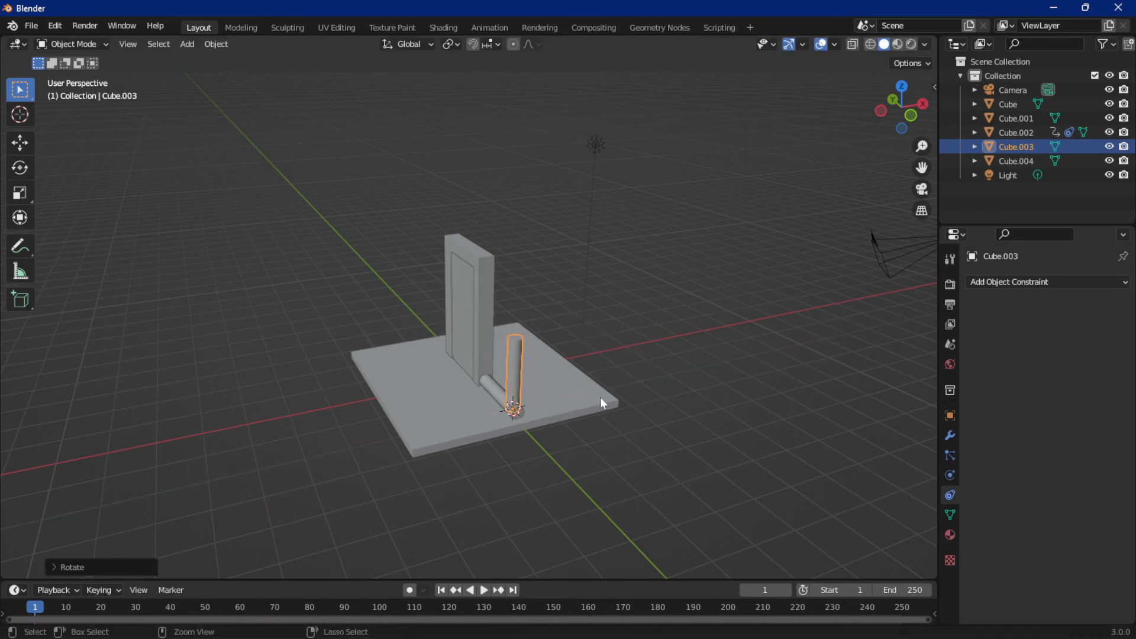
key("ctrl+z")
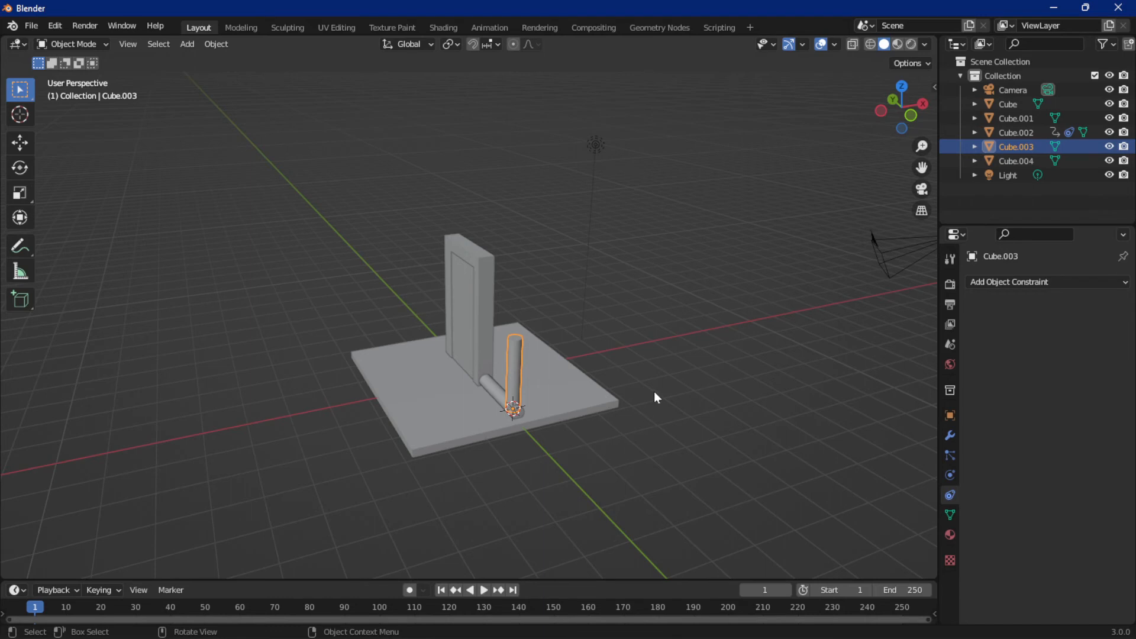
Try rotating the upright cylinder about the global Y axis, check its transform settings, and try the rotation again
key("r")
key("y")
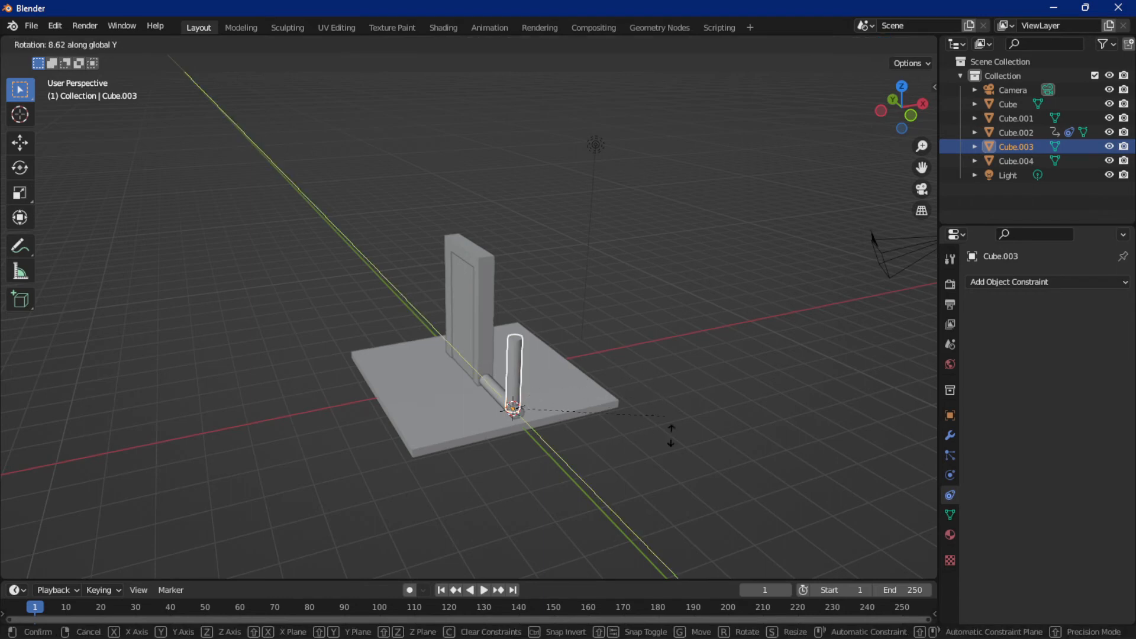
left_click(611, 325)
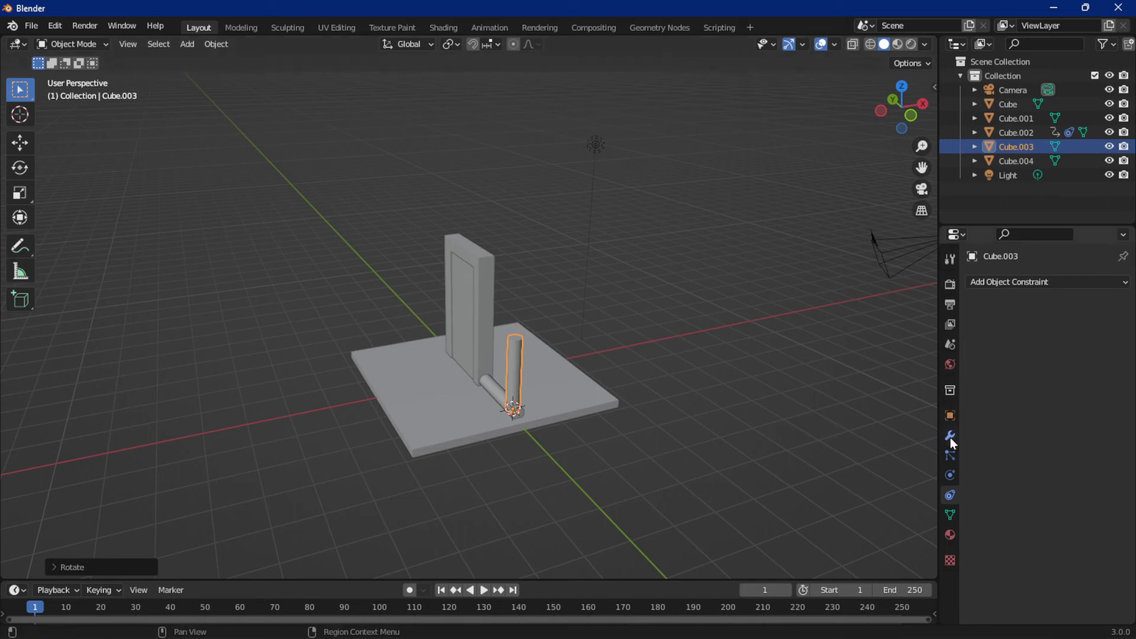
left_click(951, 419)
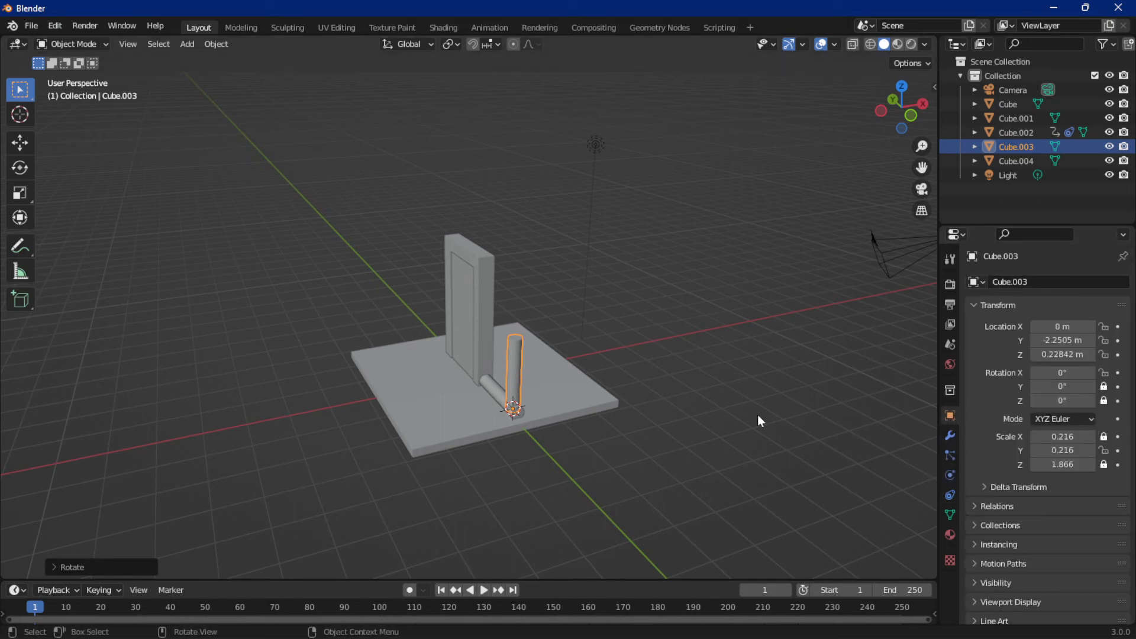
key("r")
key("y")
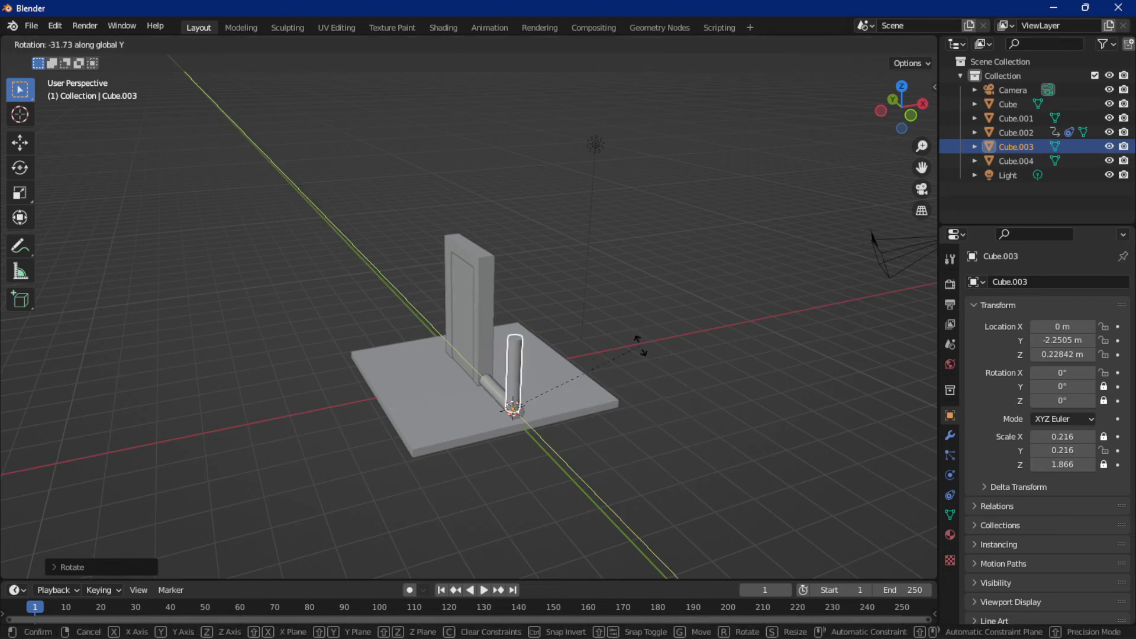
key("Escape")
Unlock the upright cylinder's Scale X, Scale Z and Rotation Y, and lock its Rotation X
left_click(1104, 437)
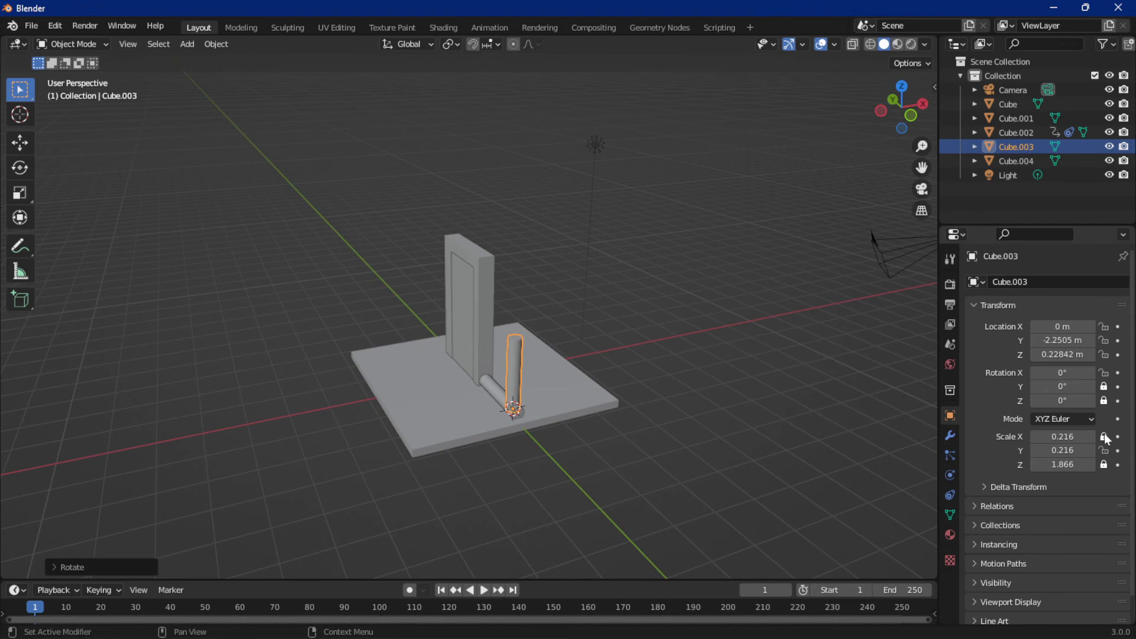
left_click(1104, 464)
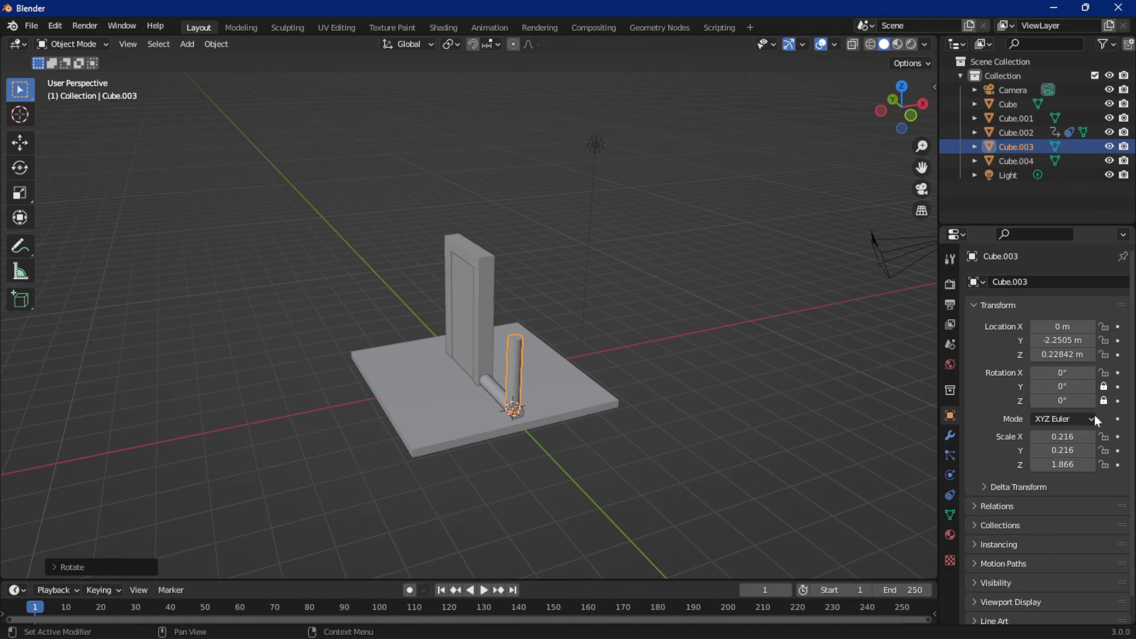
left_click(1104, 373)
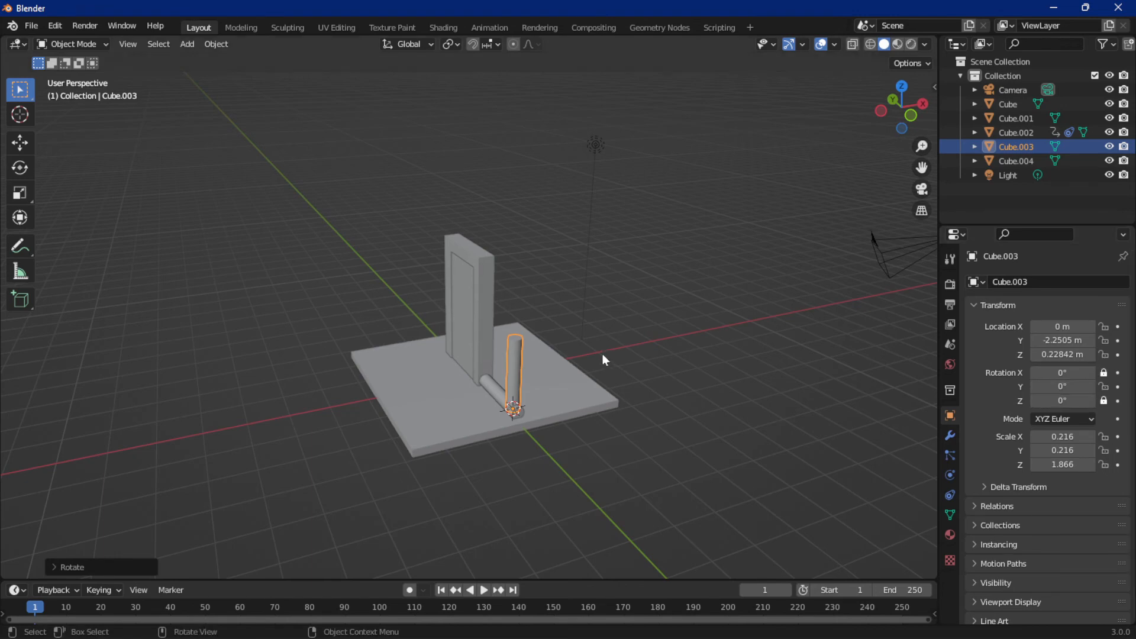
Rotate the upright cylinder about the global Y axis by about -3°
key("r")
key("y")
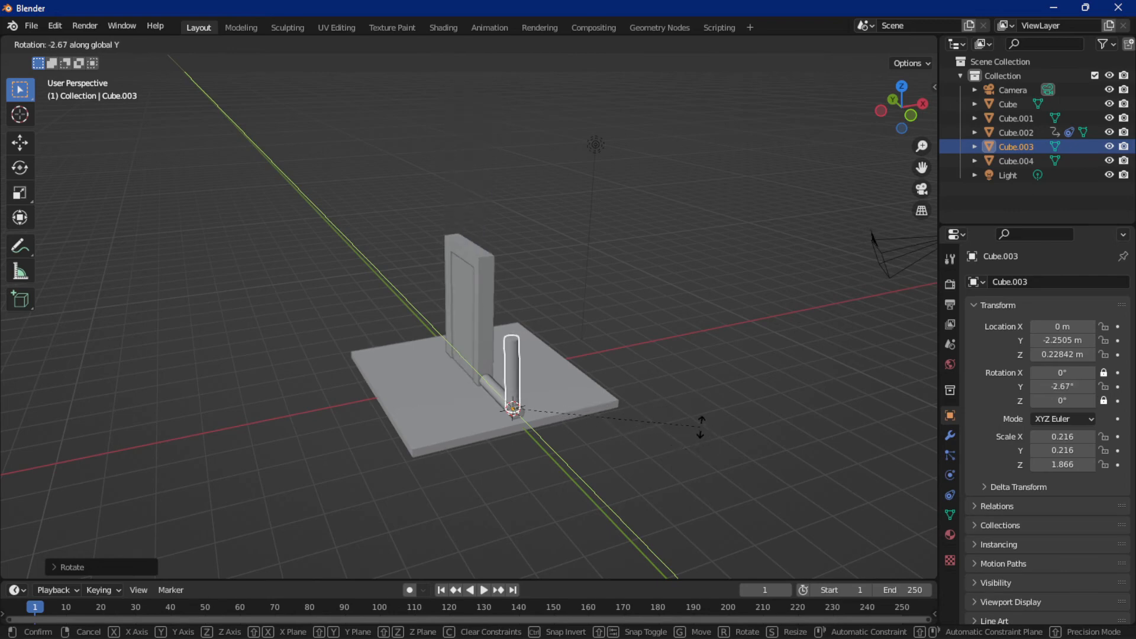
left_click(704, 436)
Set the target Range Max of the panel's Action constraint to 4.5
left_click(462, 323)
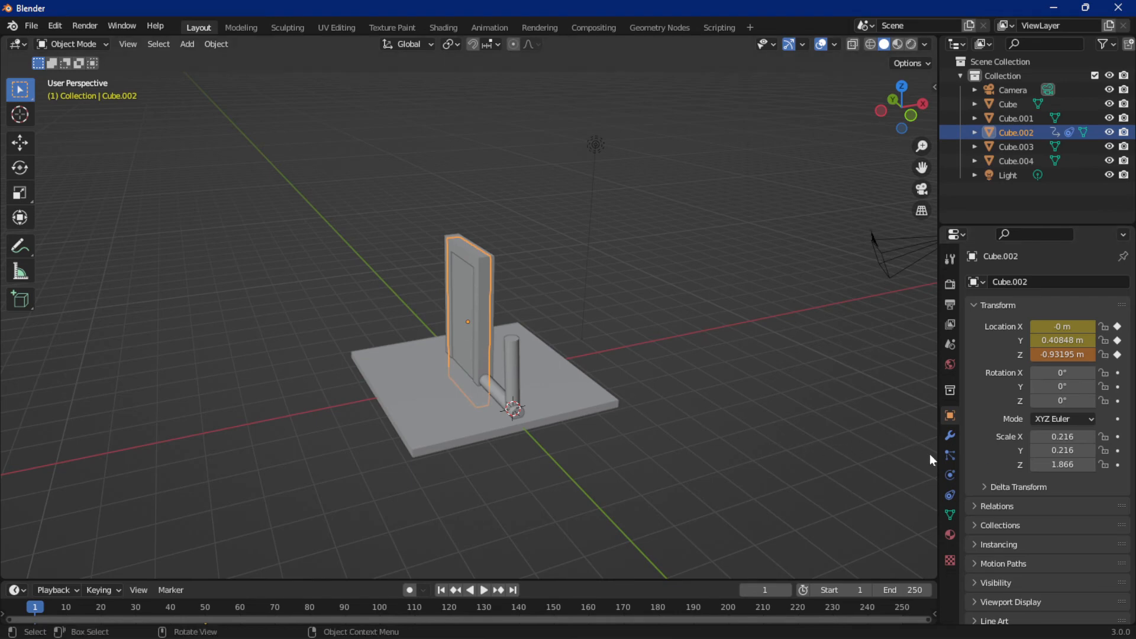
left_click(949, 495)
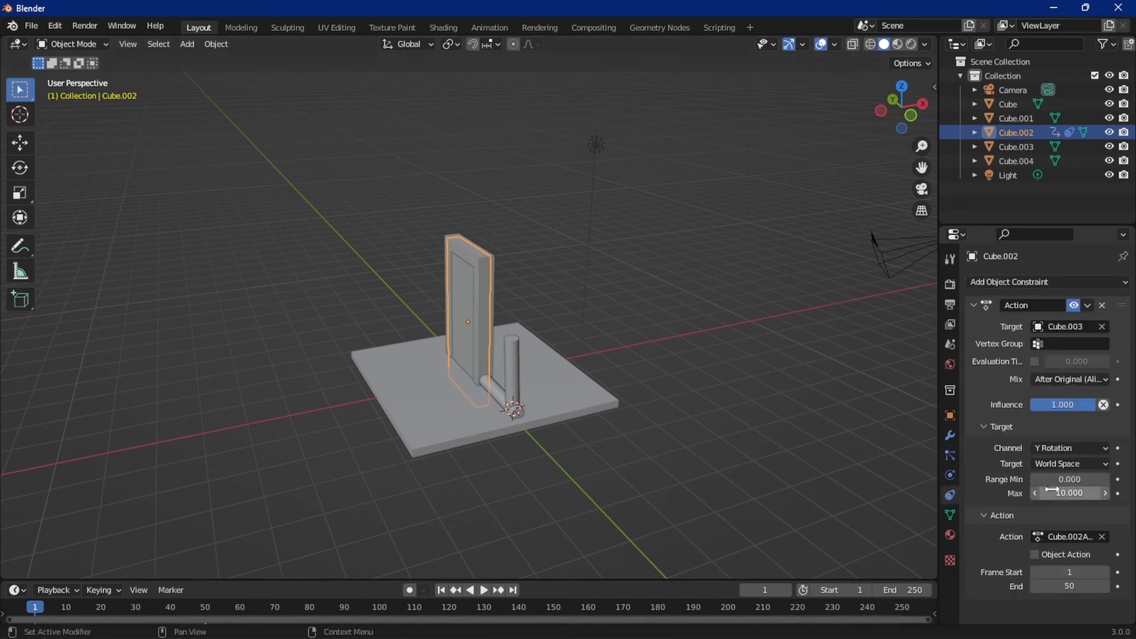
left_click(1068, 492)
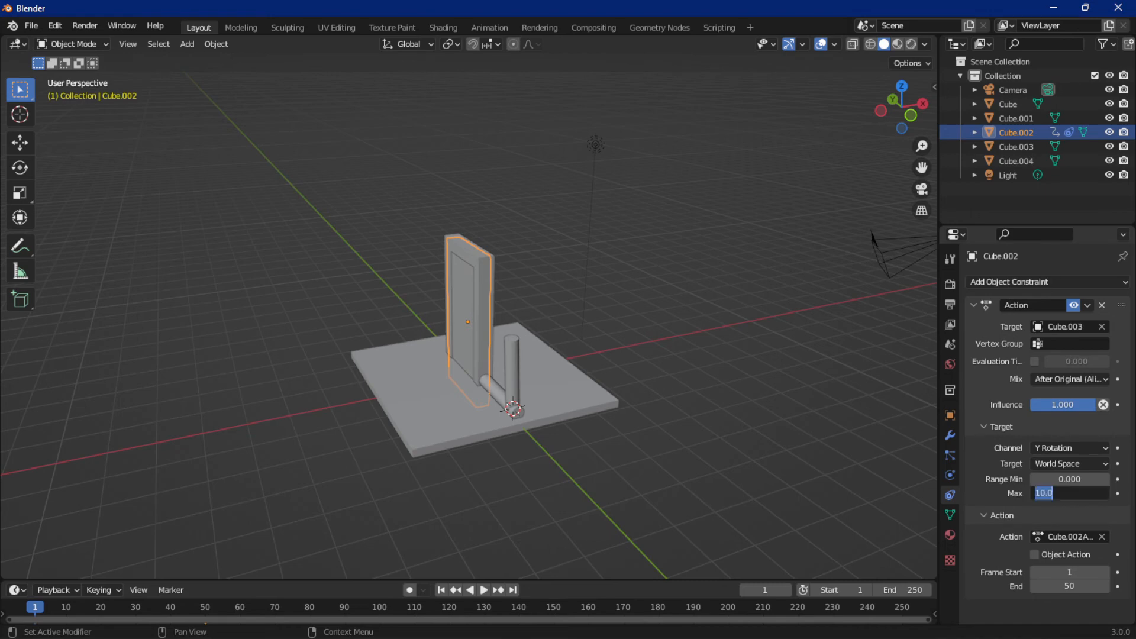
key("Return")
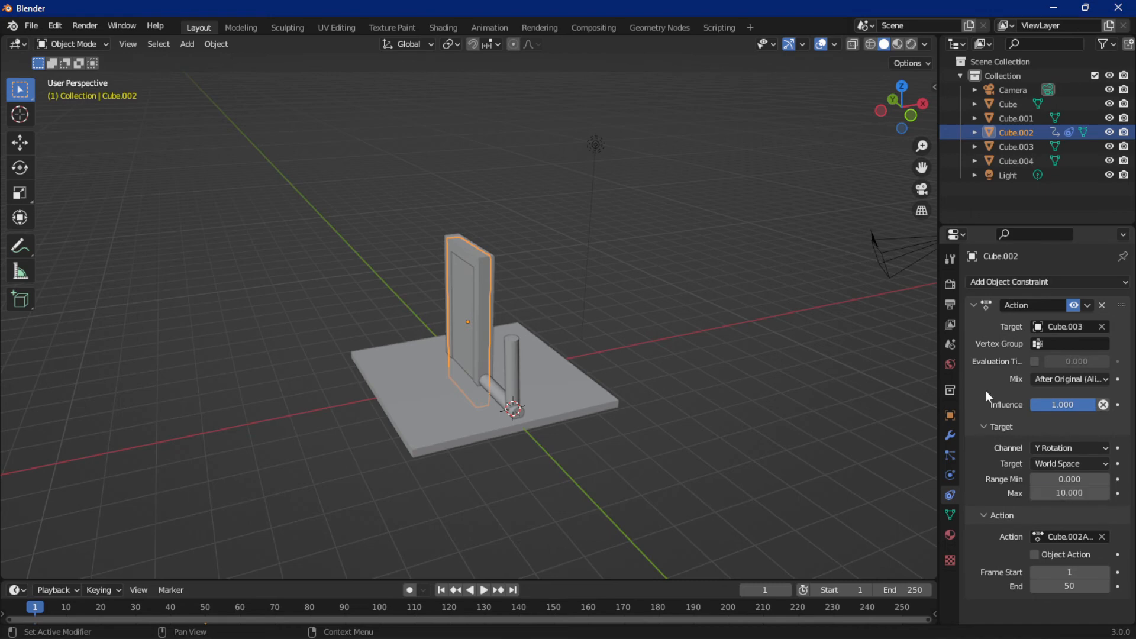
left_click_drag(1065, 493, 1011, 493)
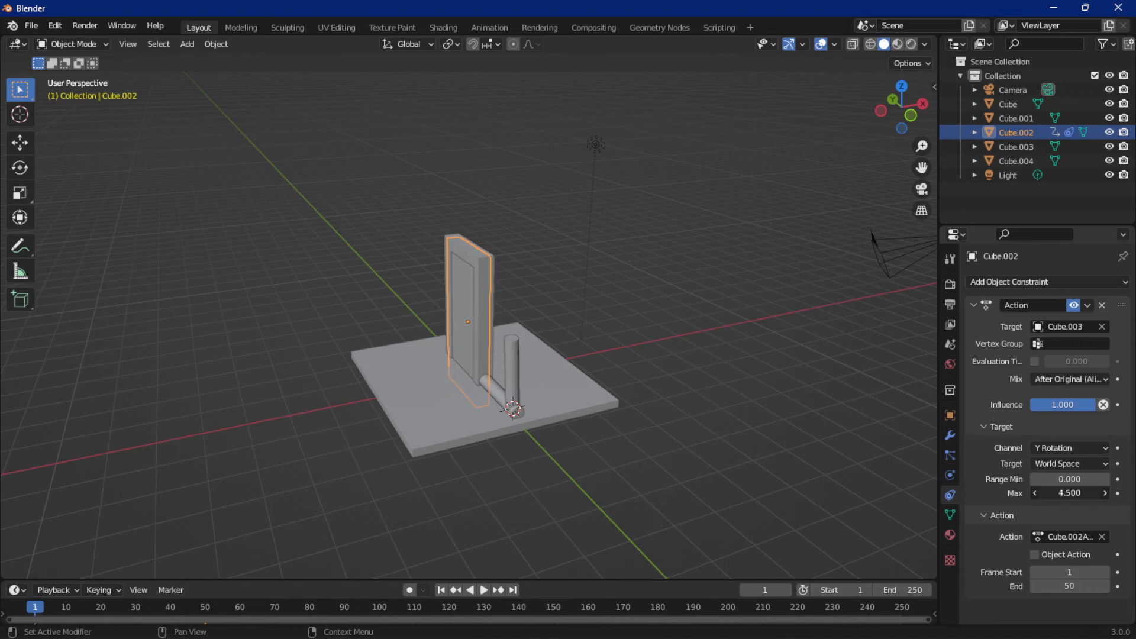
Try rotating the panel slightly, and undo the rotation
key("r")
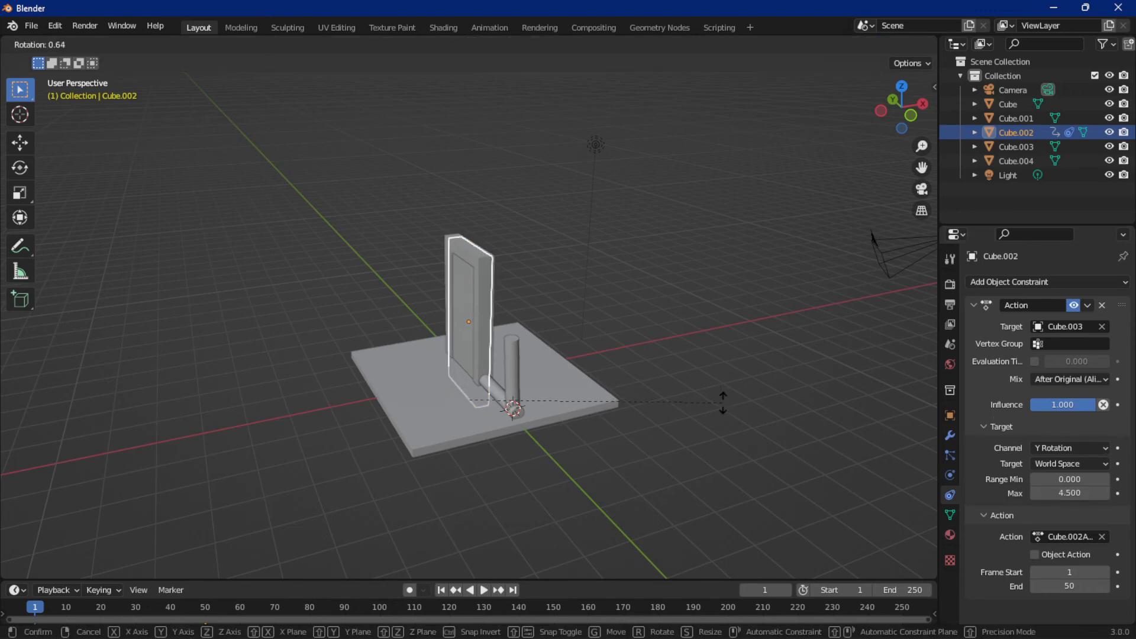
left_click(722, 403)
key("ctrl+z")
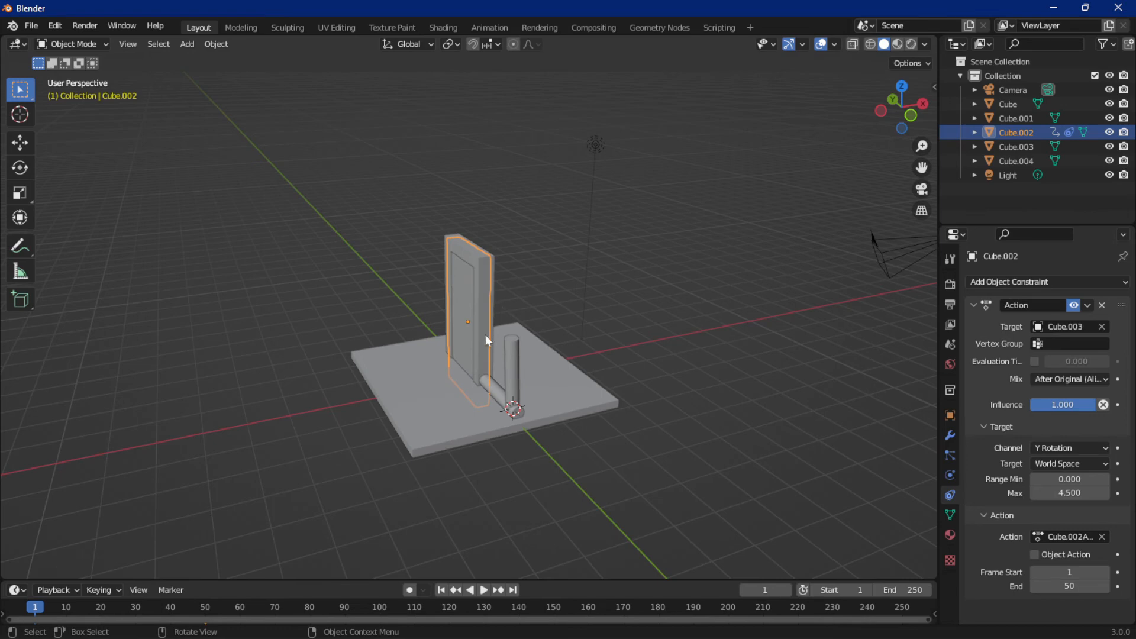
Rotate the upright cylinder slightly about the global Y axis
left_click(513, 364)
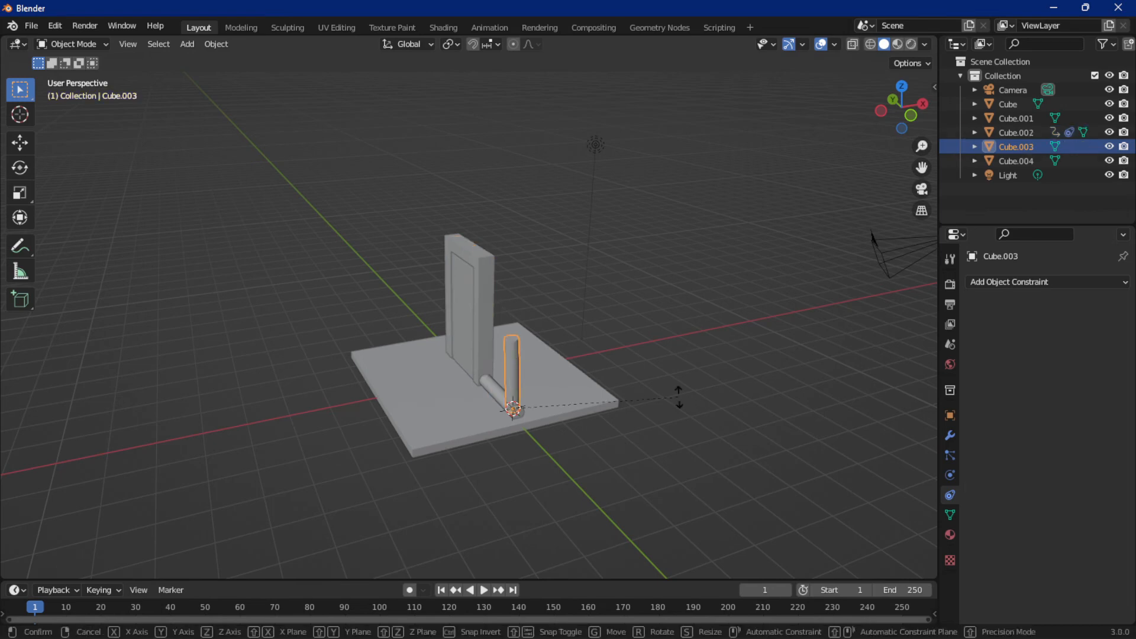
key("r")
key("y")
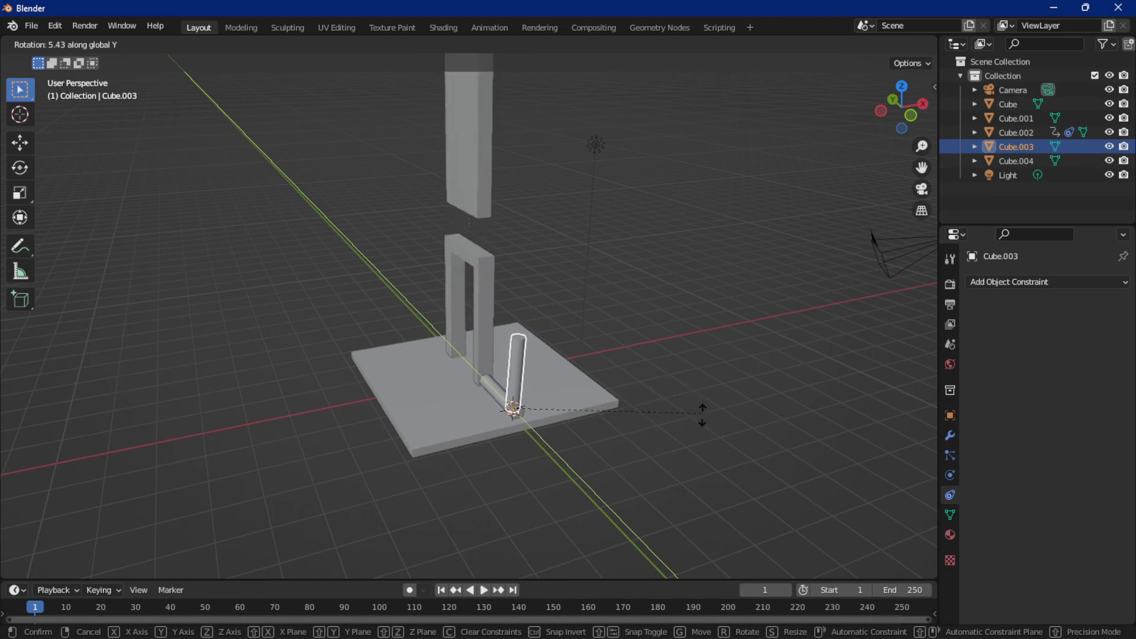
left_click(682, 404)
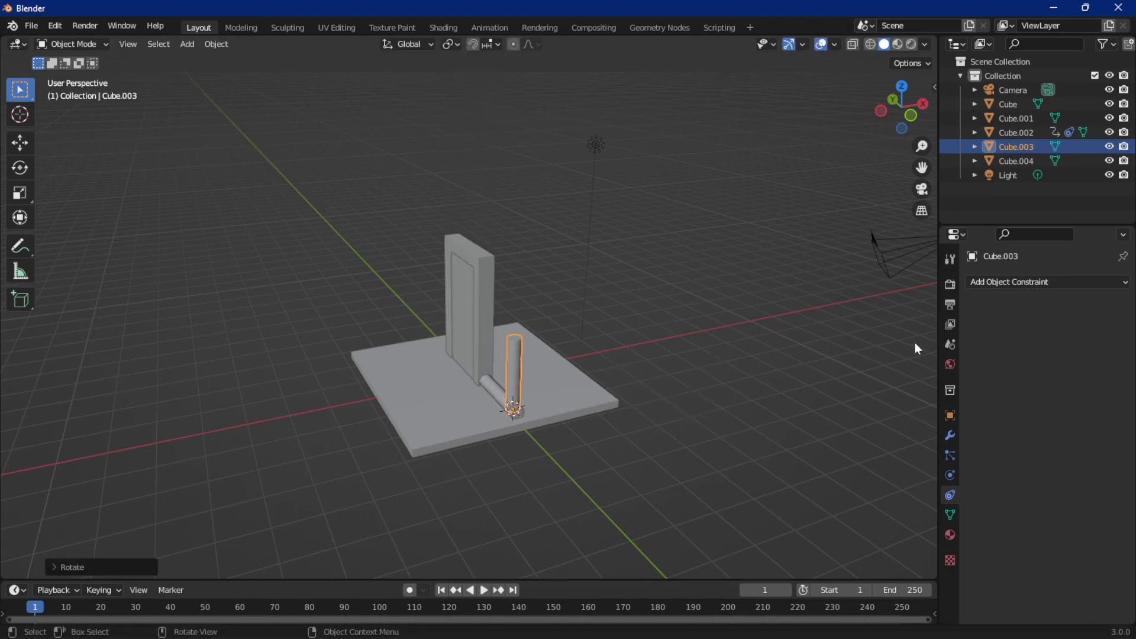
Select the panel and play its animation twice from different viewpoints, returning to frame 1 each time
left_click(467, 346)
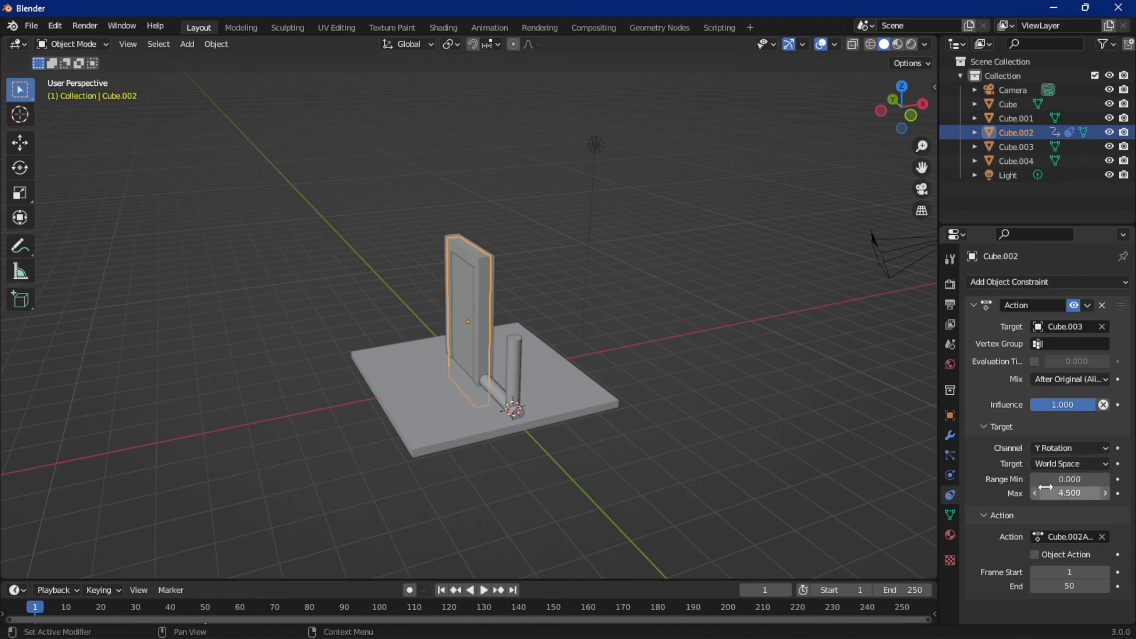
left_click_drag(1067, 494, 1067, 494)
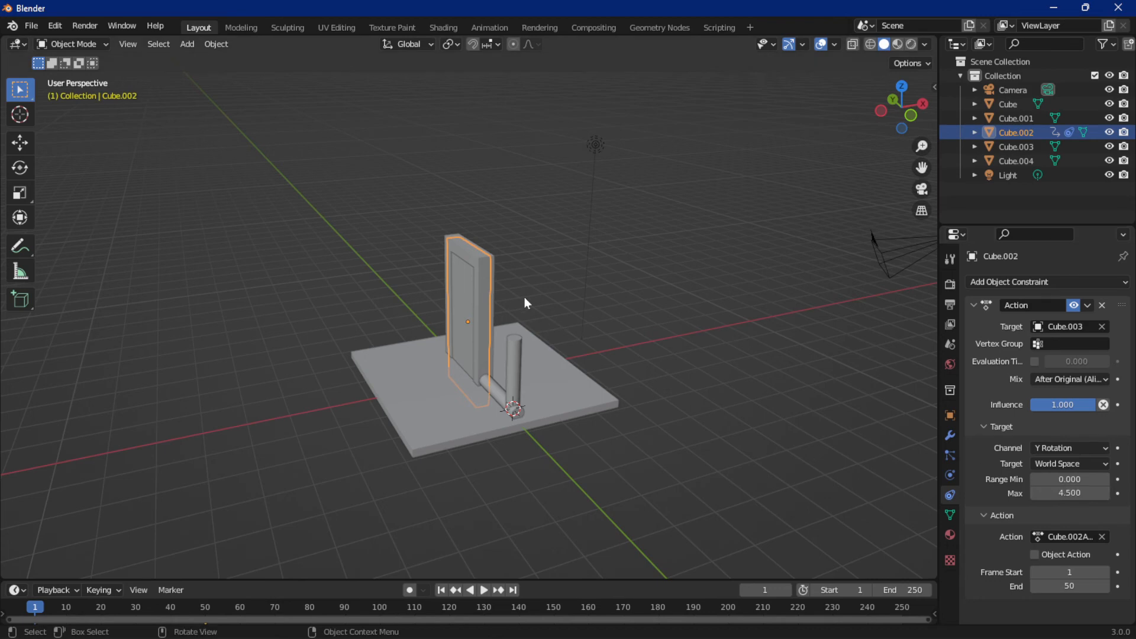
scroll(524, 304, "down", 4)
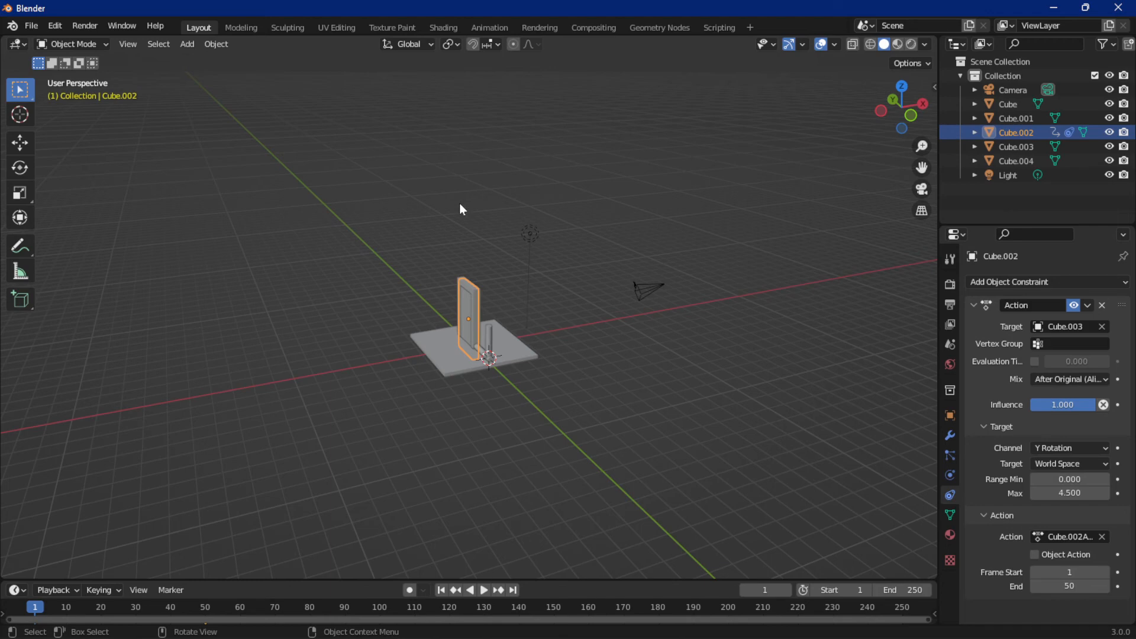
key("space")
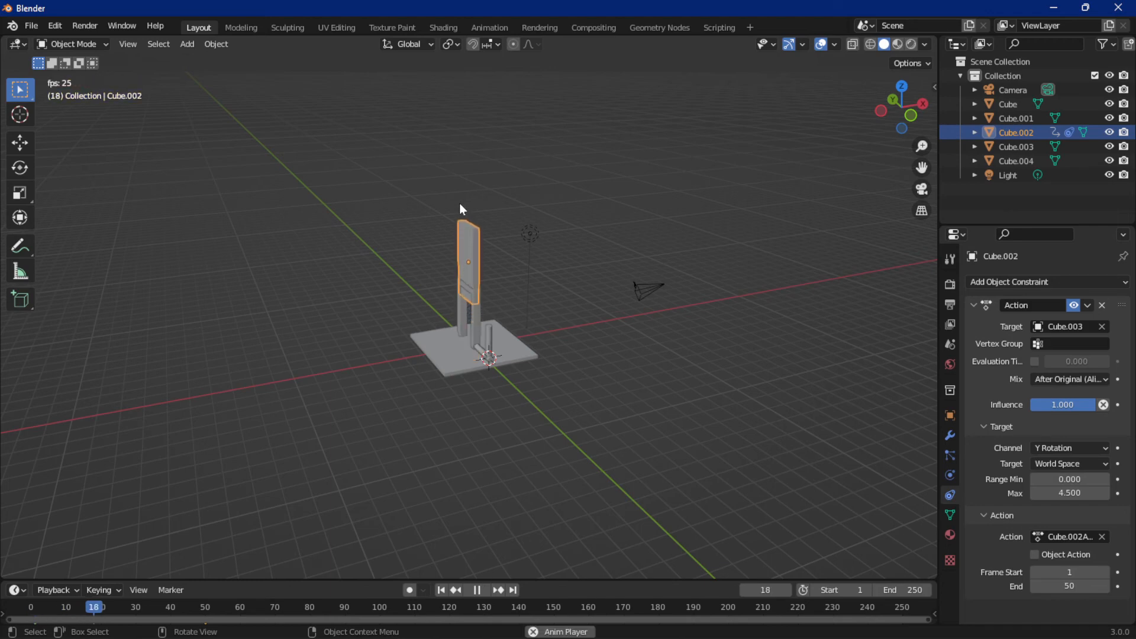
key("space")
key("shift+Left")
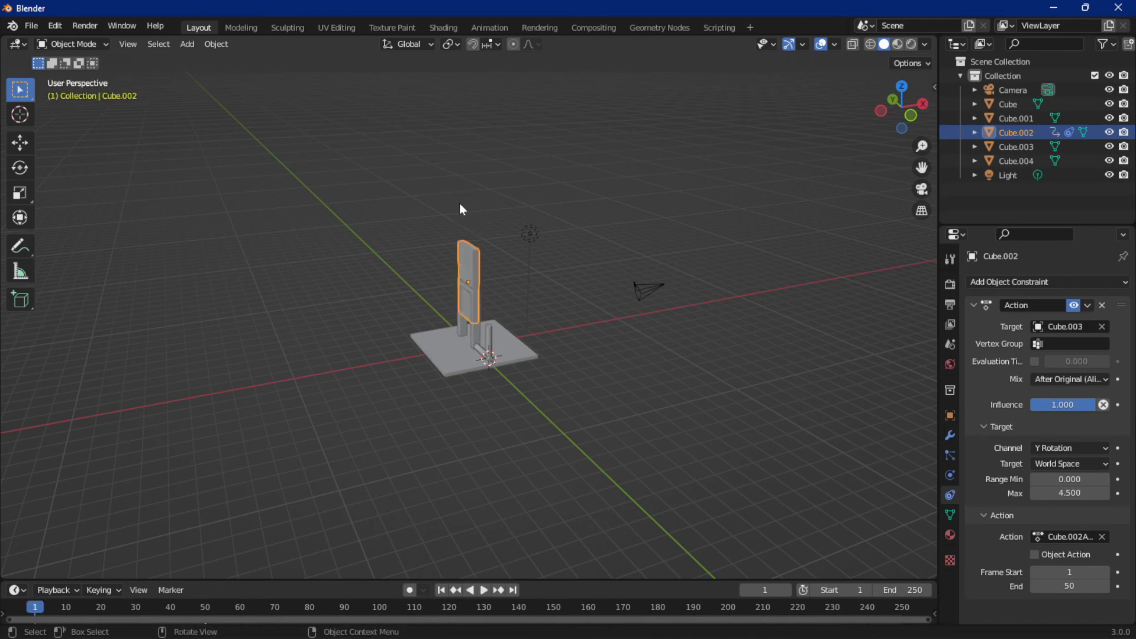
middle_click_drag(407, 413, 511, 371)
scroll(511, 368, "up", 3)
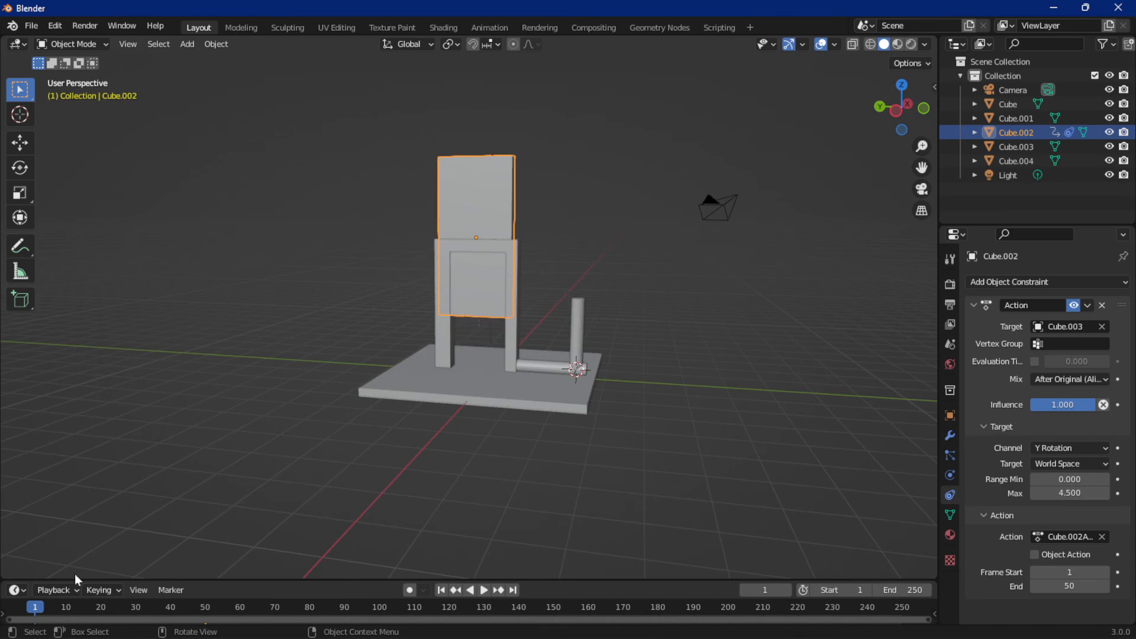
key("space")
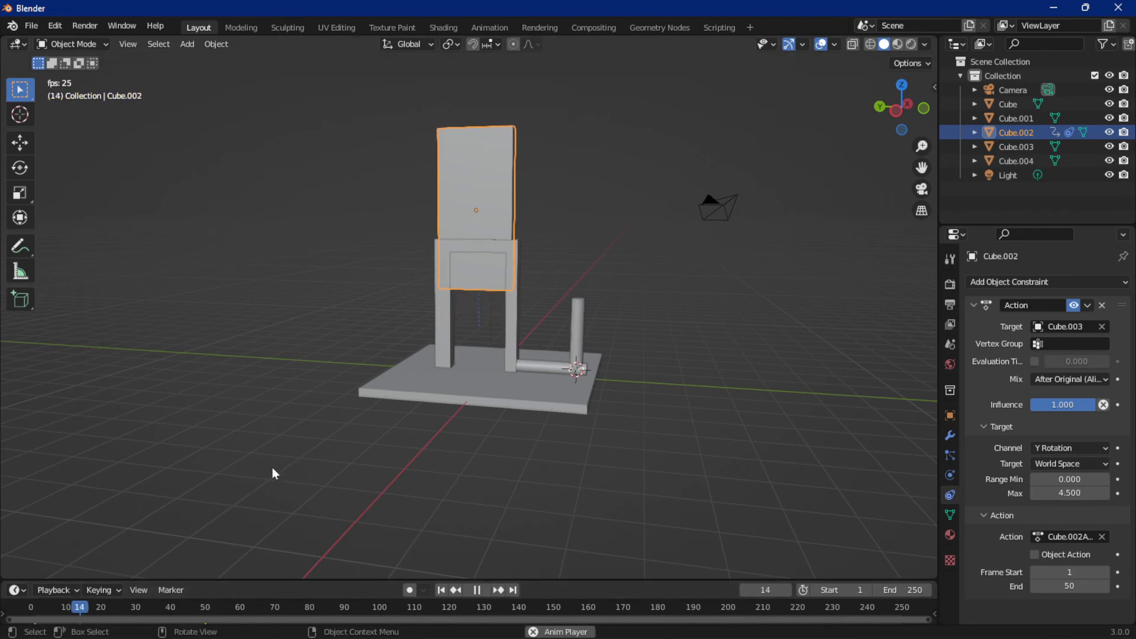
key("space")
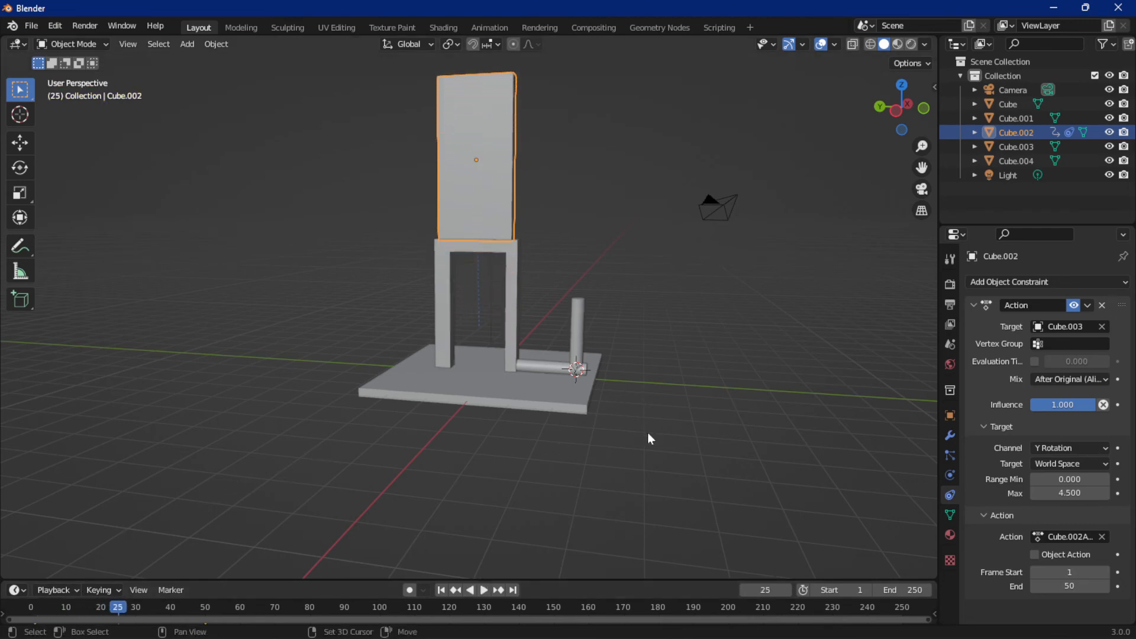
key("shift+Left")
Try rotating the upright cylinder slightly about the global Y axis, and undo the rotation
left_click(583, 322)
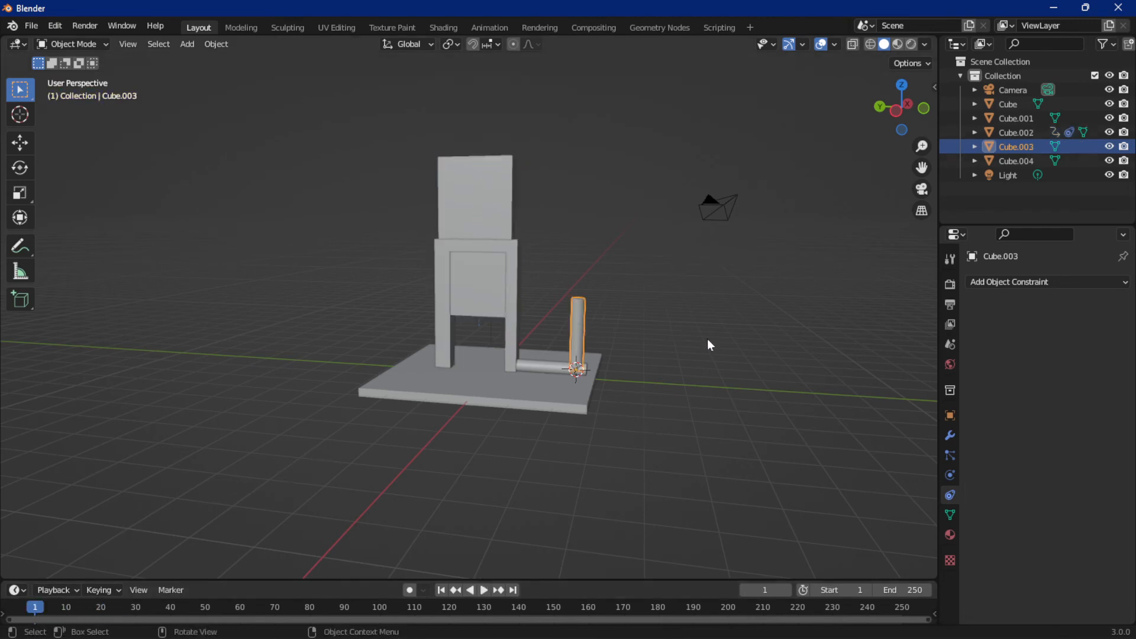
middle_click_drag(708, 342, 636, 361)
key("r")
key("y")
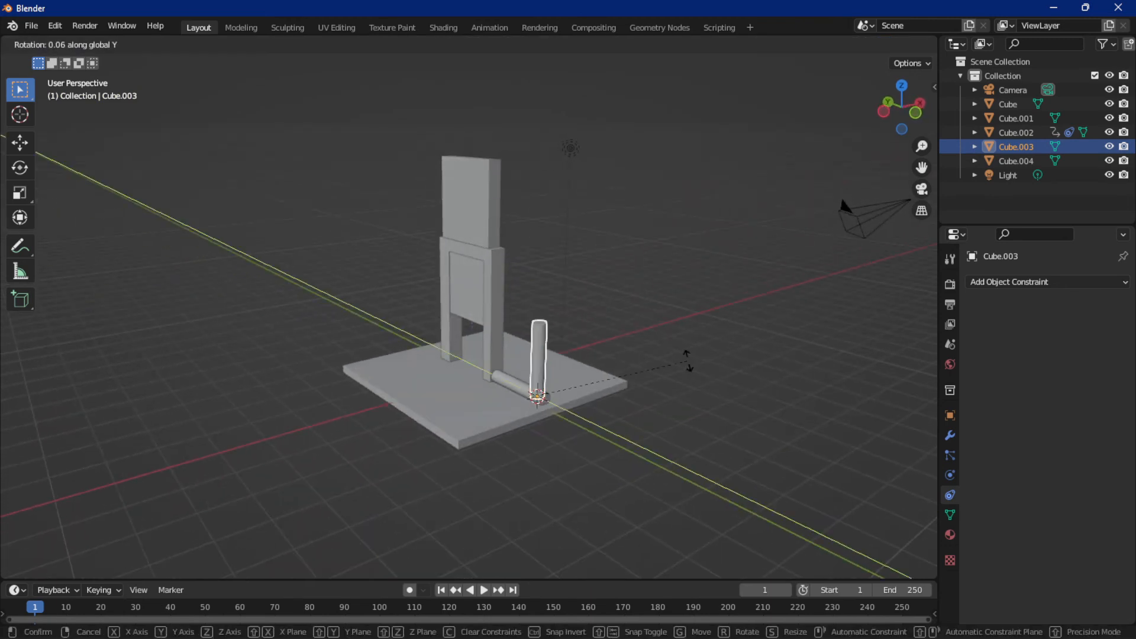
left_click(680, 359)
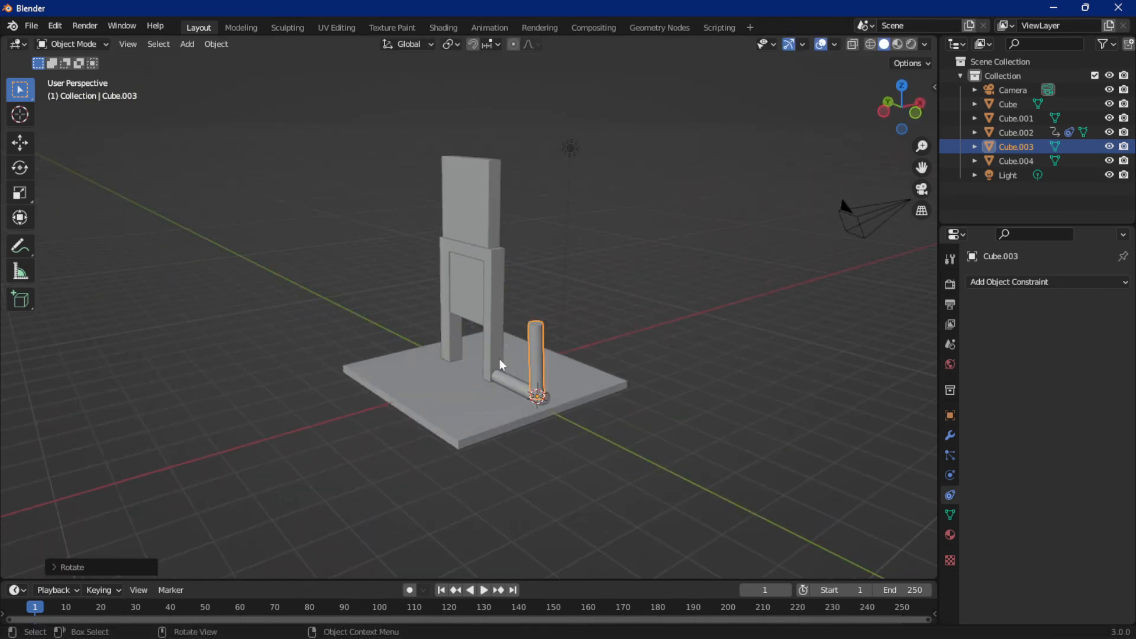
key("ctrl+z")
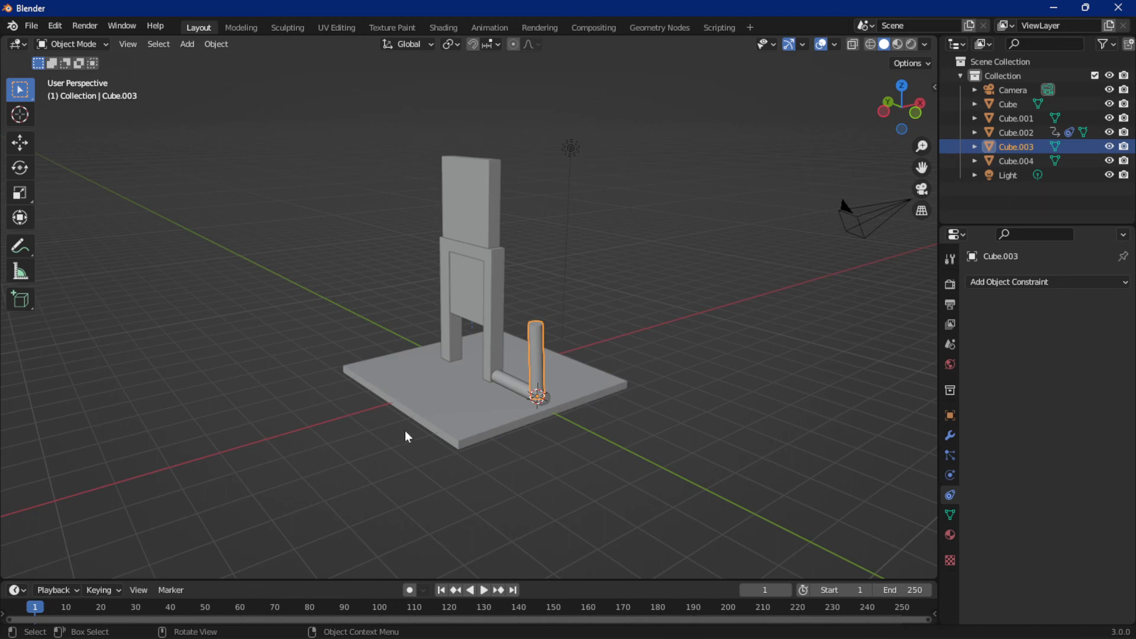
Enlarge the timeline area and switch it to the Dope Sheet in Action Editor mode
middle_click_drag(407, 437, 456, 382)
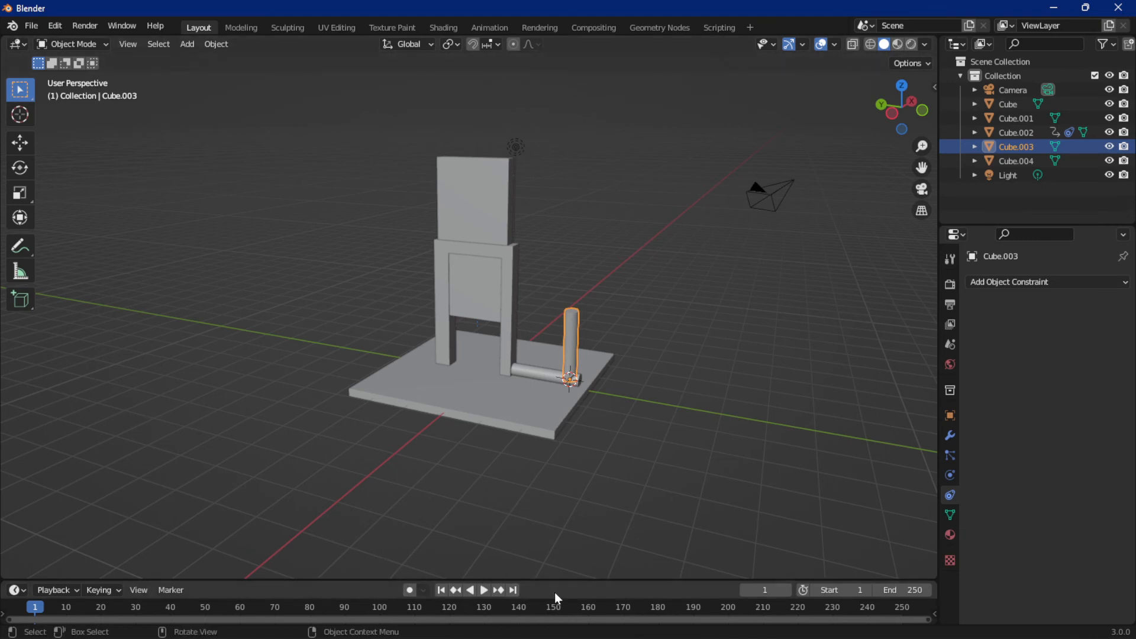
left_click_drag(563, 580, 563, 535)
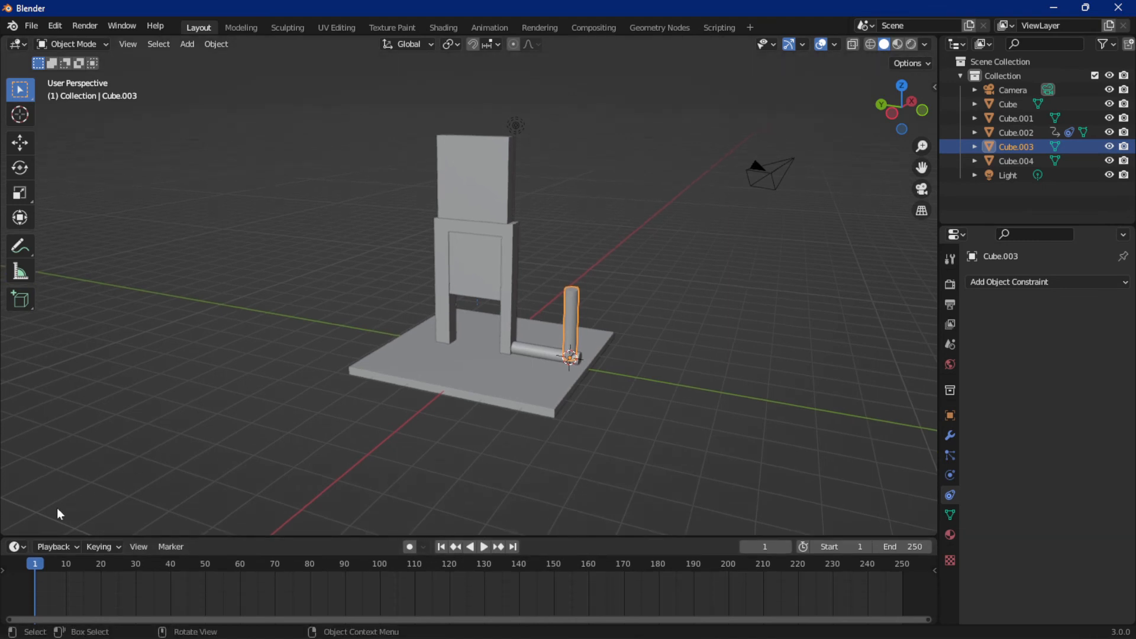
left_click(17, 546)
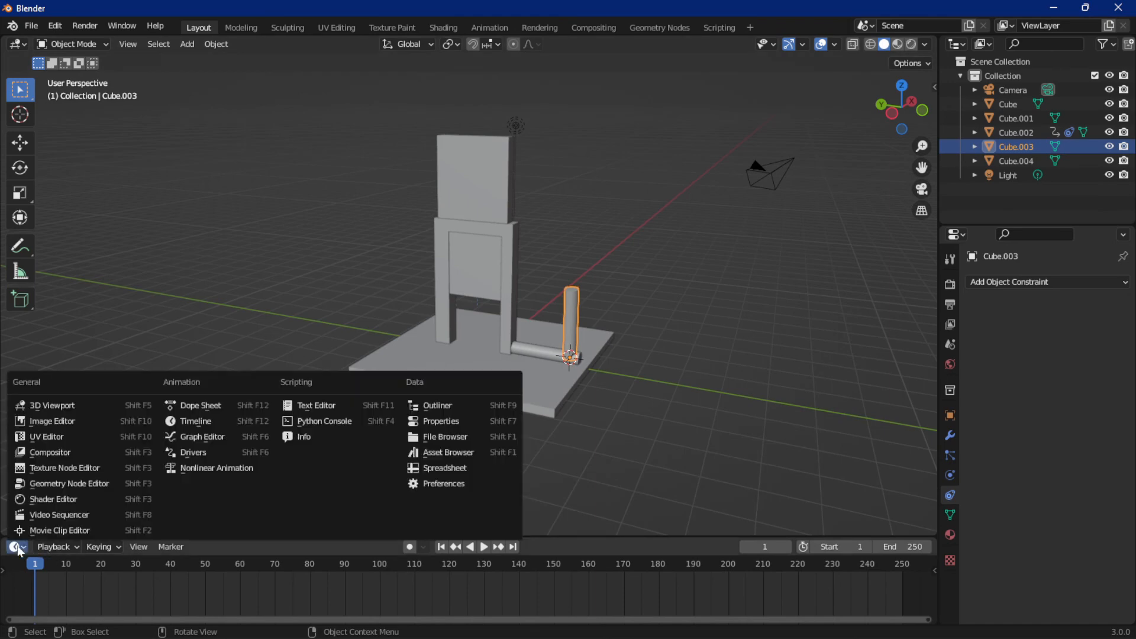
left_click(215, 407)
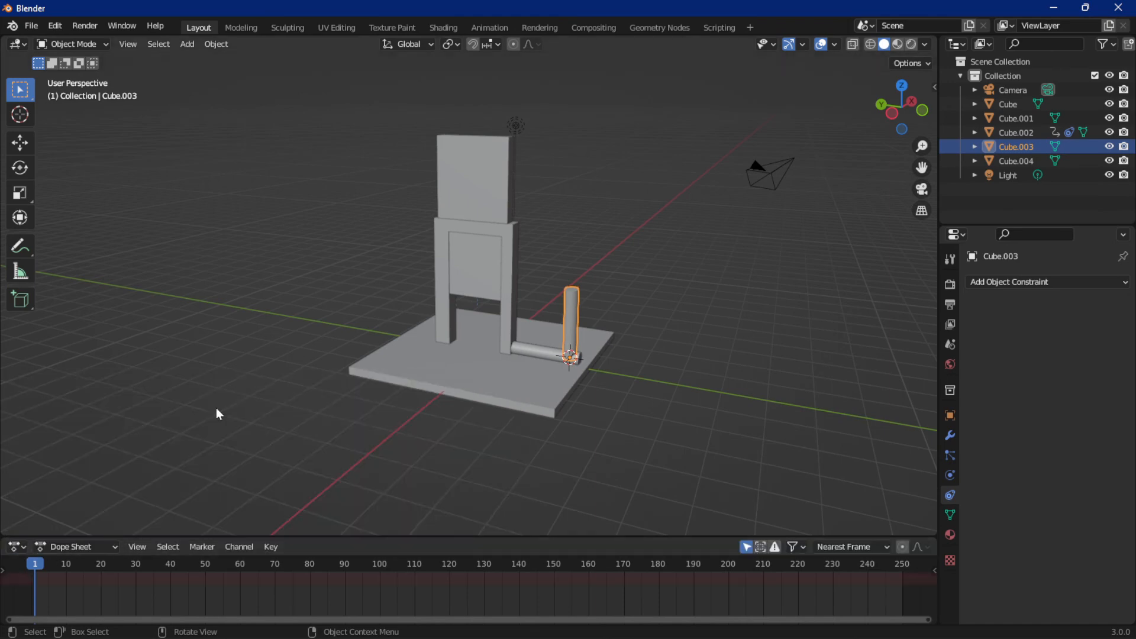
left_click(70, 548)
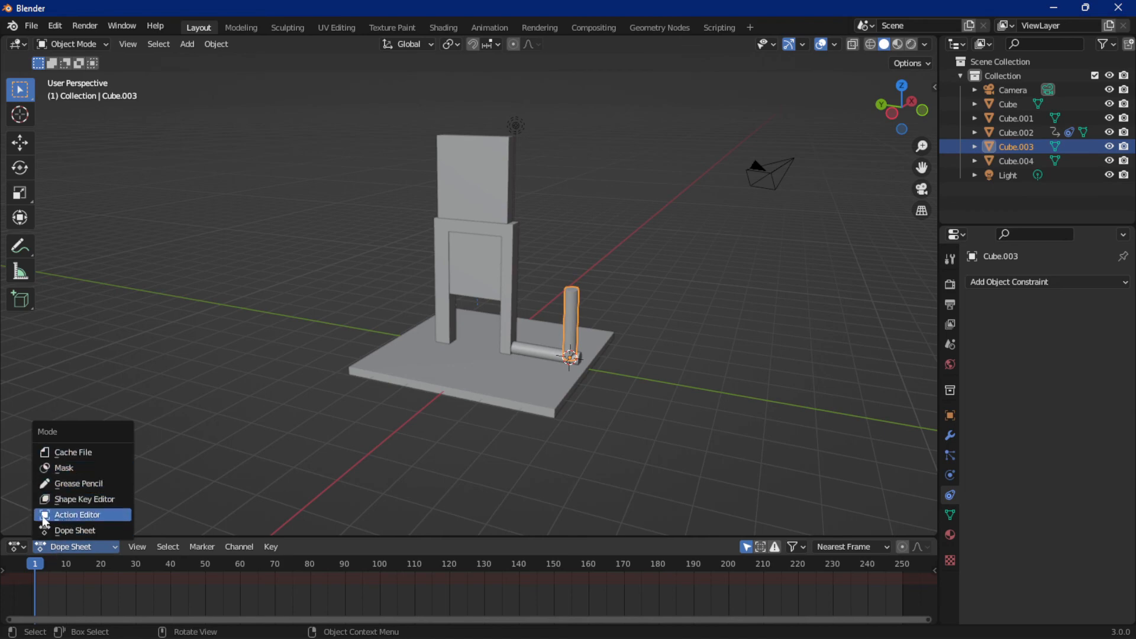
left_click(83, 515)
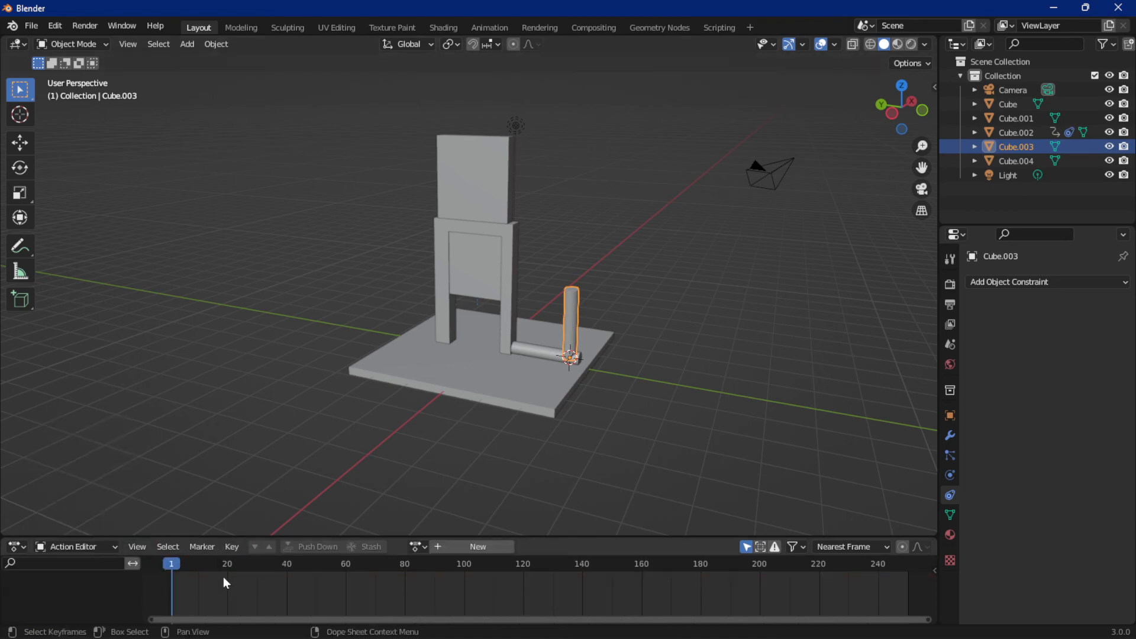
Unlink Cube.002Action from the panel in the Action Editor, leaving its Action constraint in place
left_click(476, 270)
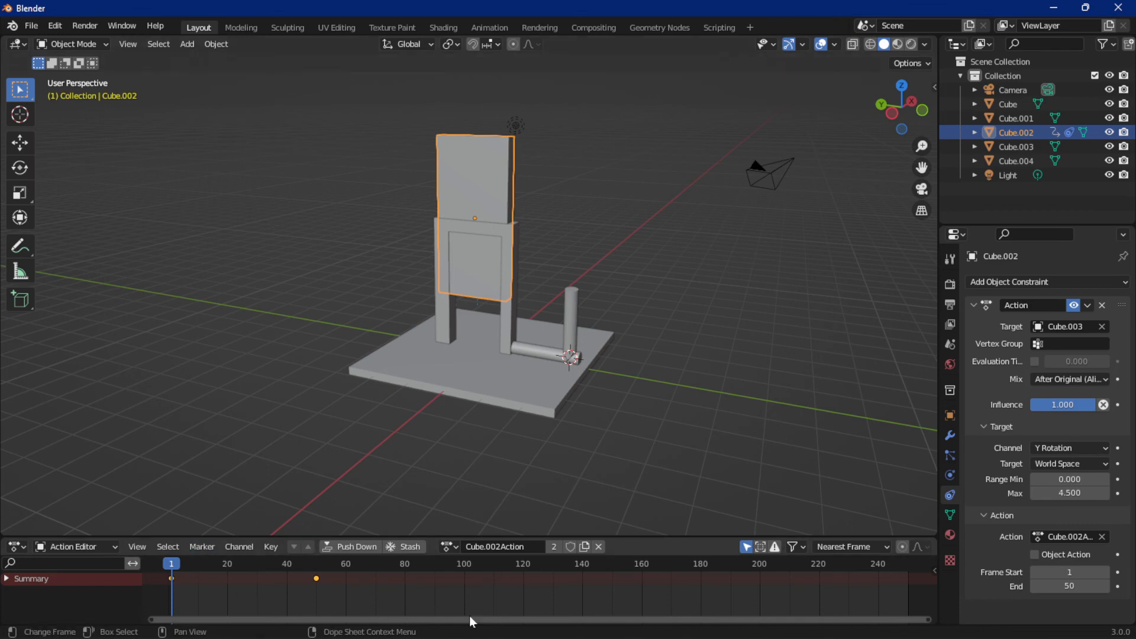
left_click(600, 547)
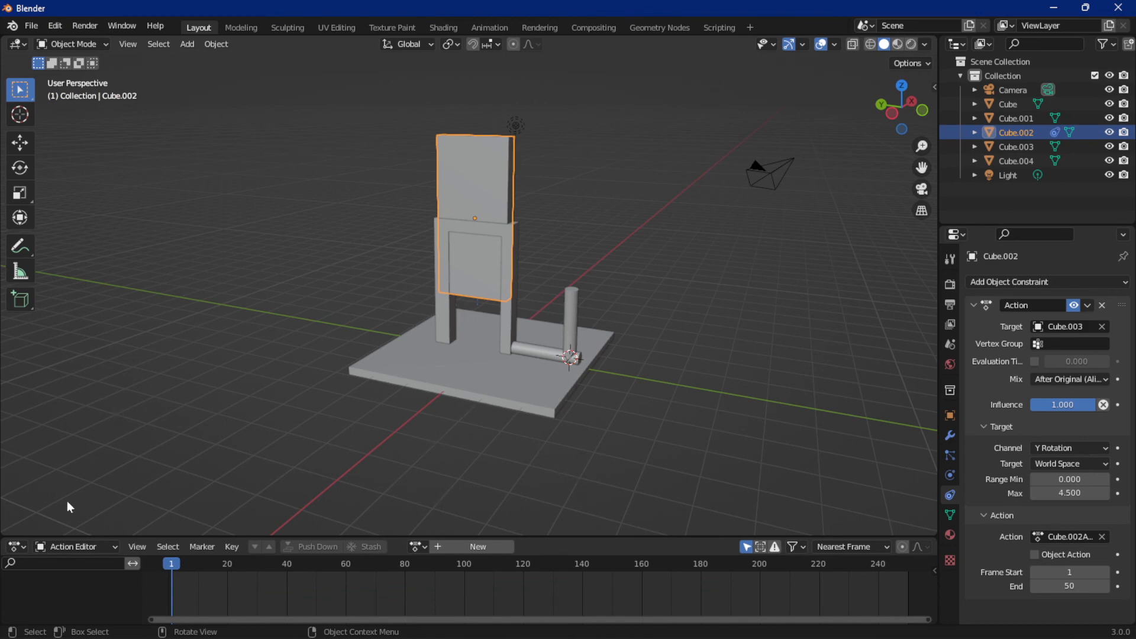
Rotate the upright cylinder slightly about the global Y axis with the panel's own action unlinked
left_click(572, 320)
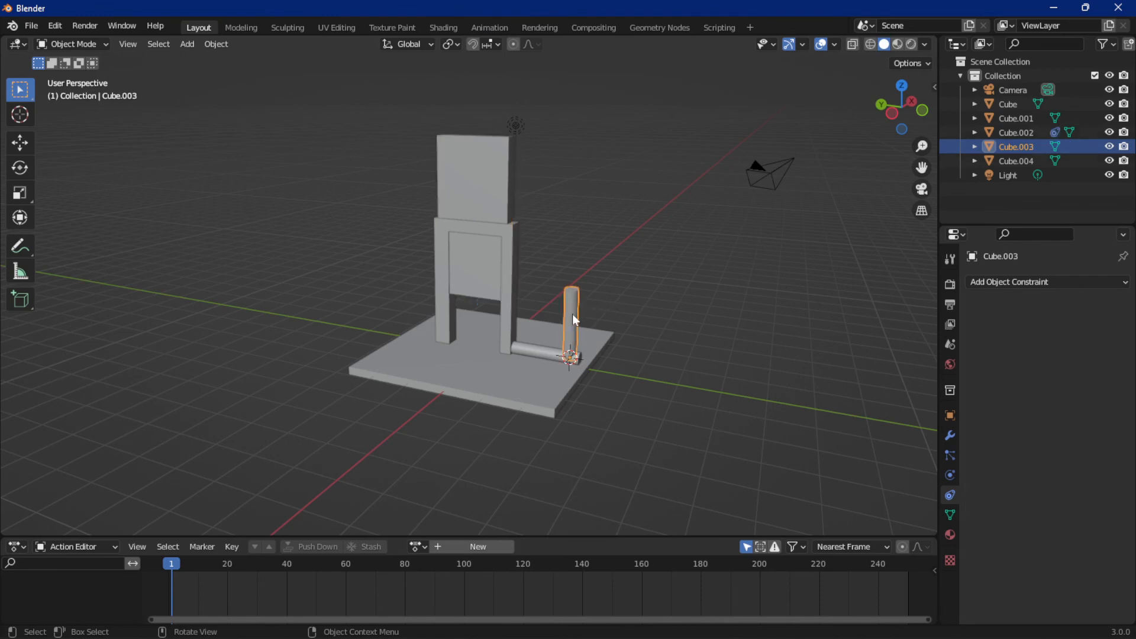
key("r")
key("y")
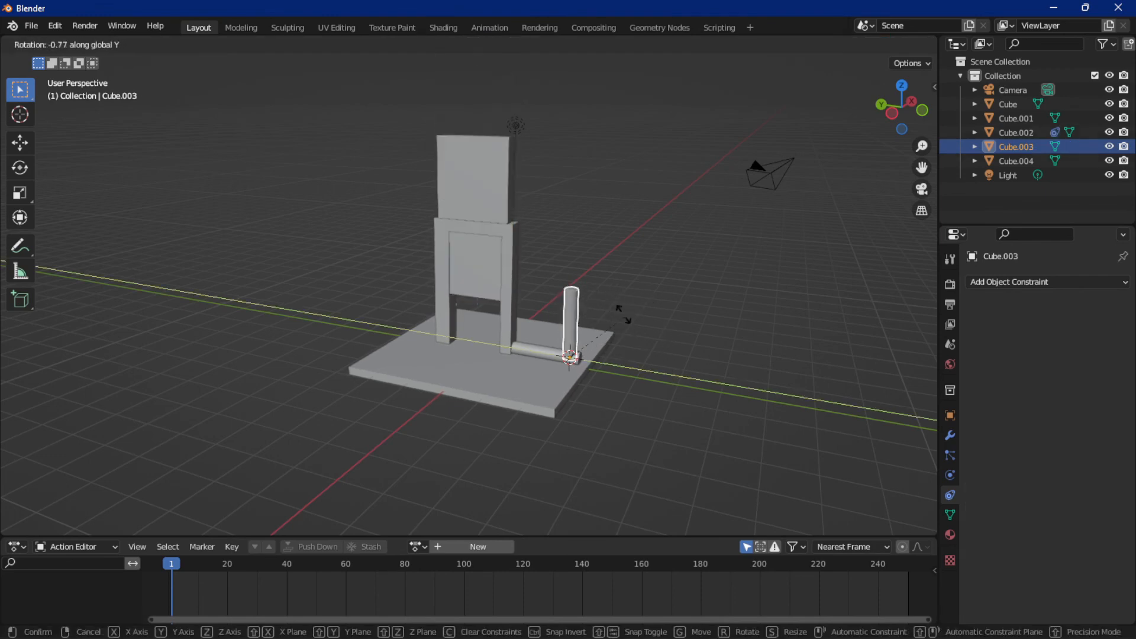
left_click(633, 307)
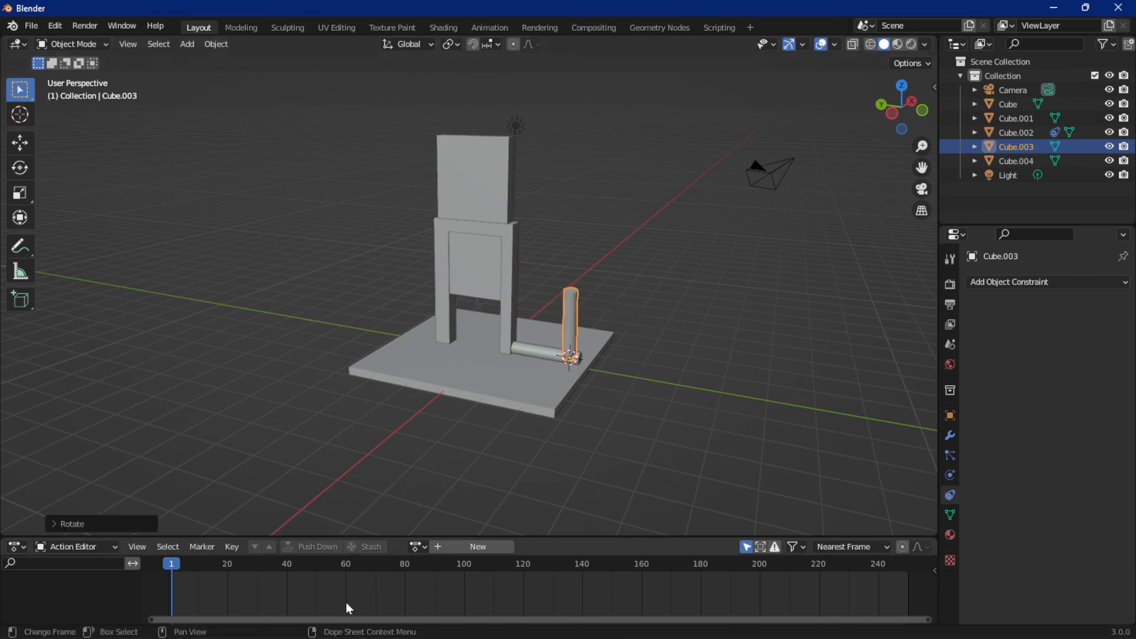
Play the animation to frame 34, stop it, and switch the Action Editor area back to the Timeline
key("space")
key("space")
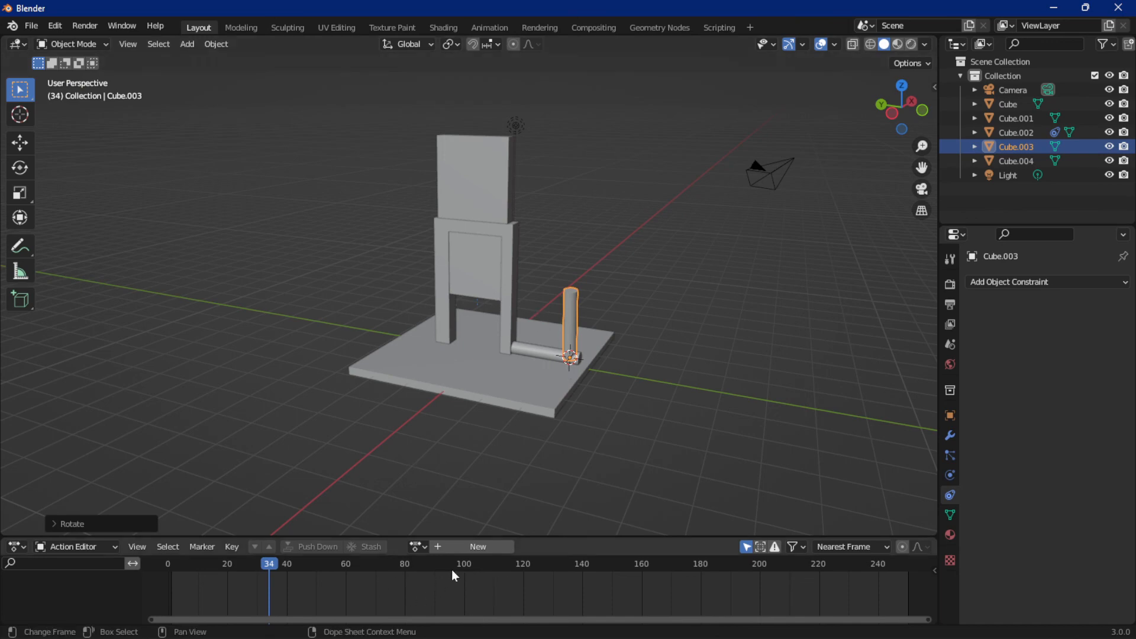
left_click(16, 546)
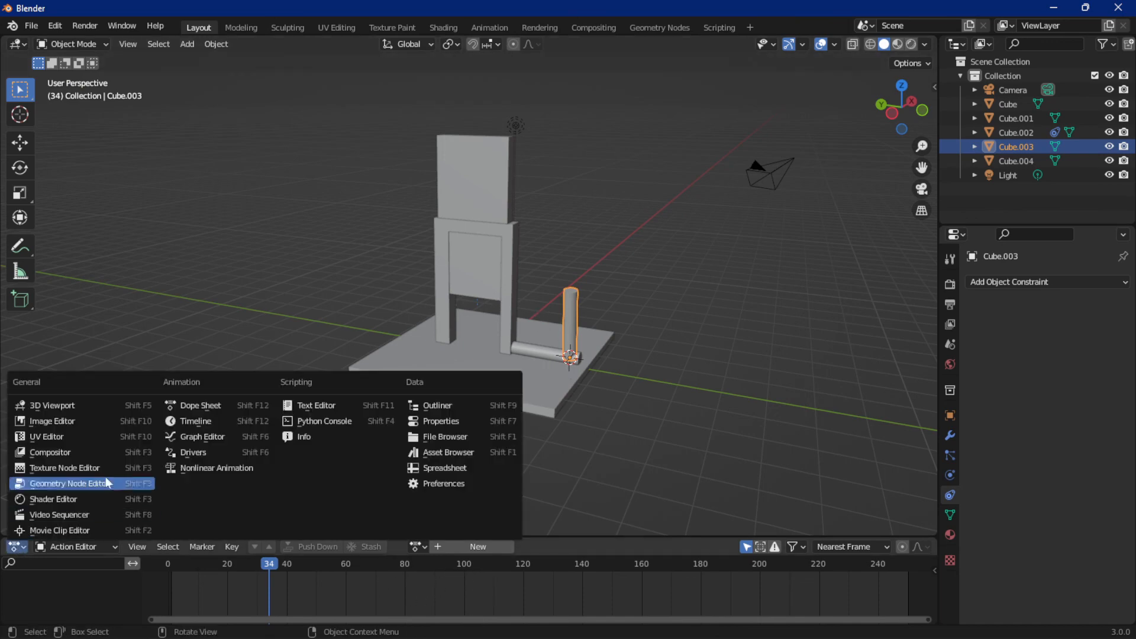
left_click(194, 421)
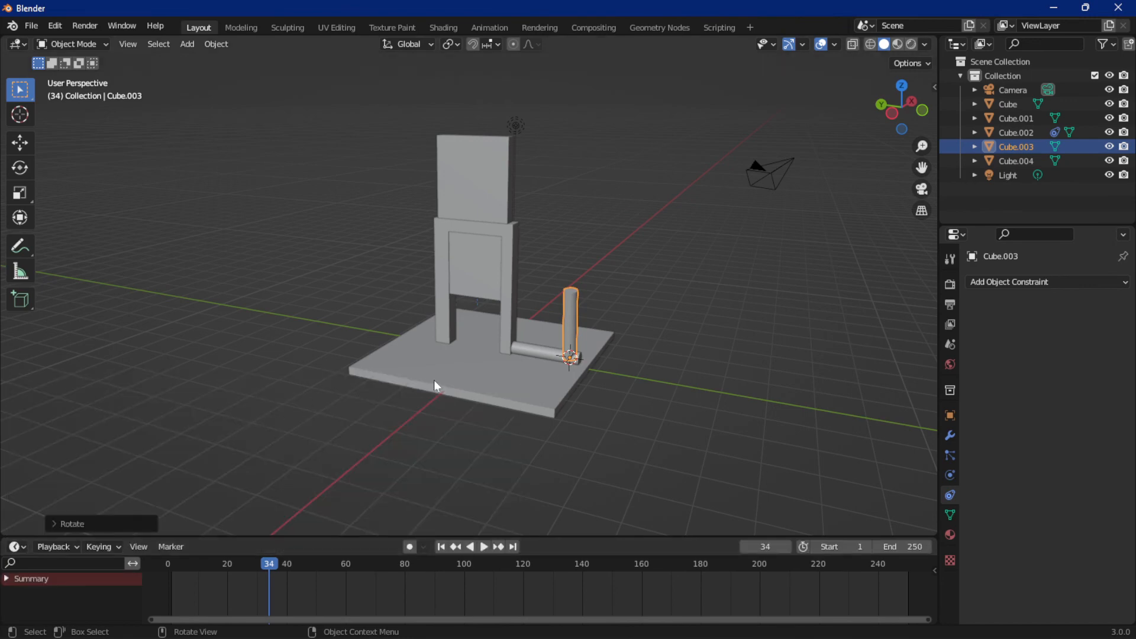
Try Local Space as the target space of the panel's Action constraint, and set it back to World Space
scroll(435, 381, "down", 3)
mouse_move(500, 406)
middle_mouse_down()
mouse_move(304, 406)
mouse_move(494, 415)
middle_mouse_up()
left_click(475, 243)
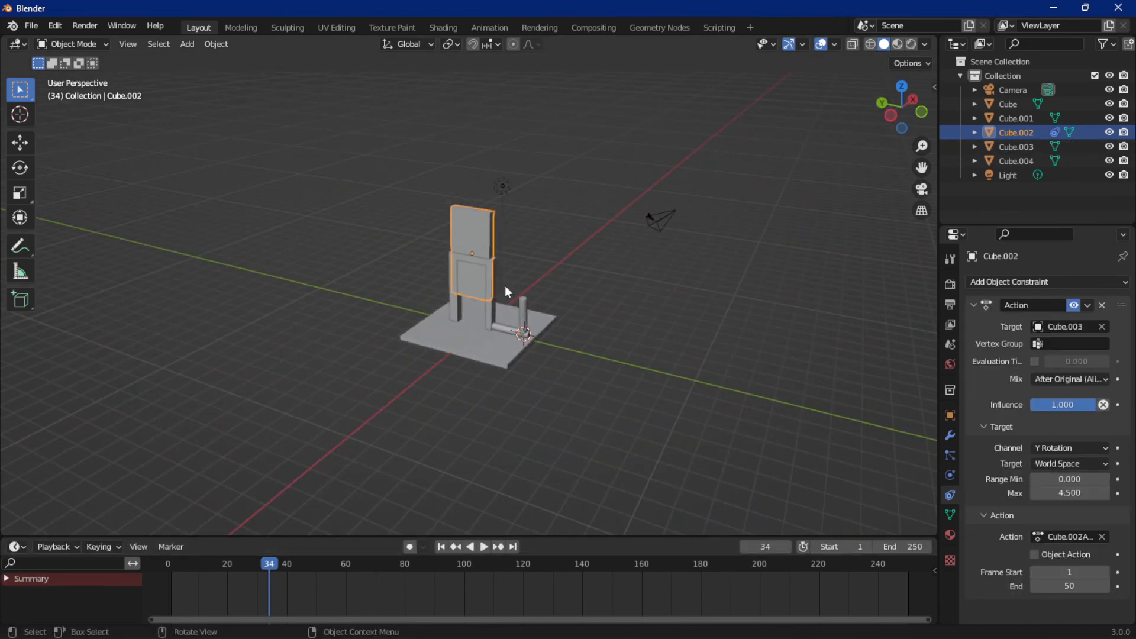
left_click(1050, 463)
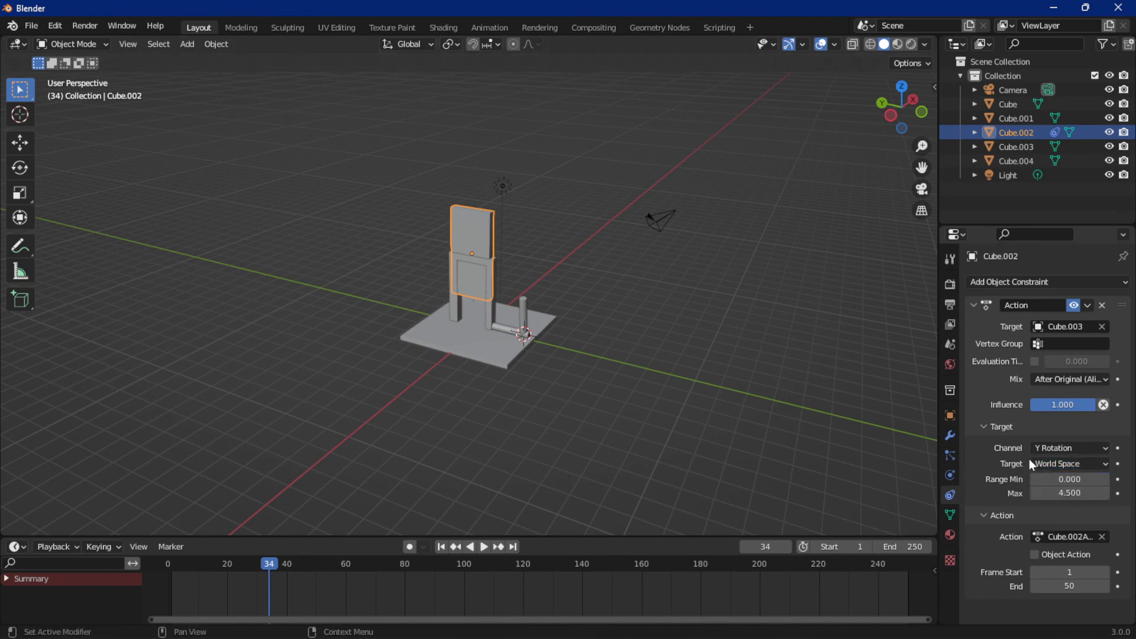
left_click(1064, 464)
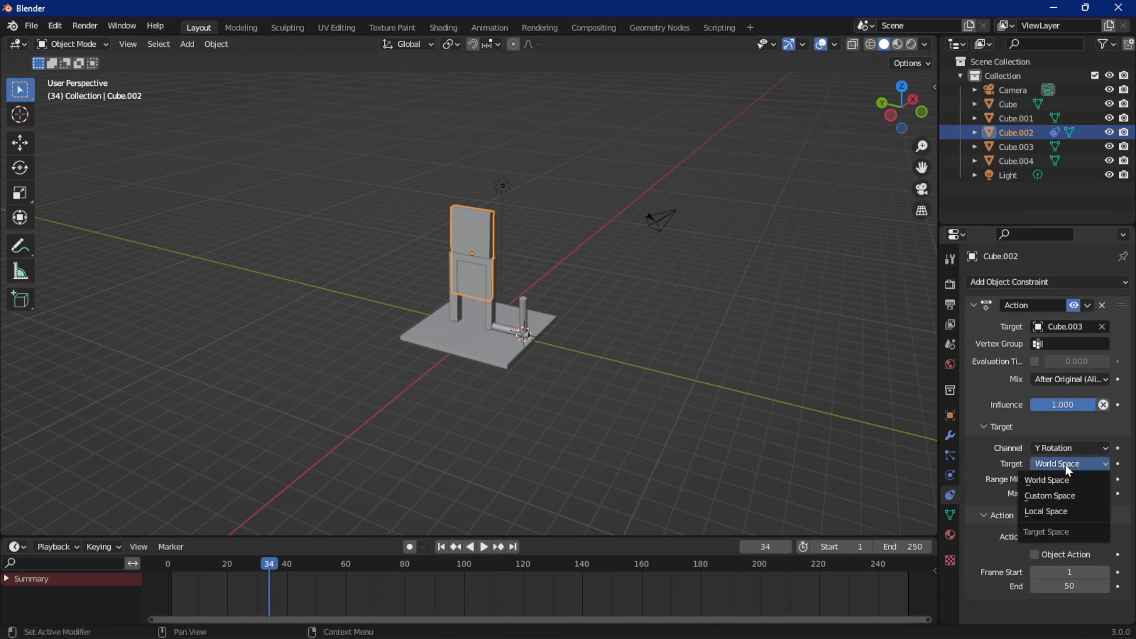
left_click(1036, 511)
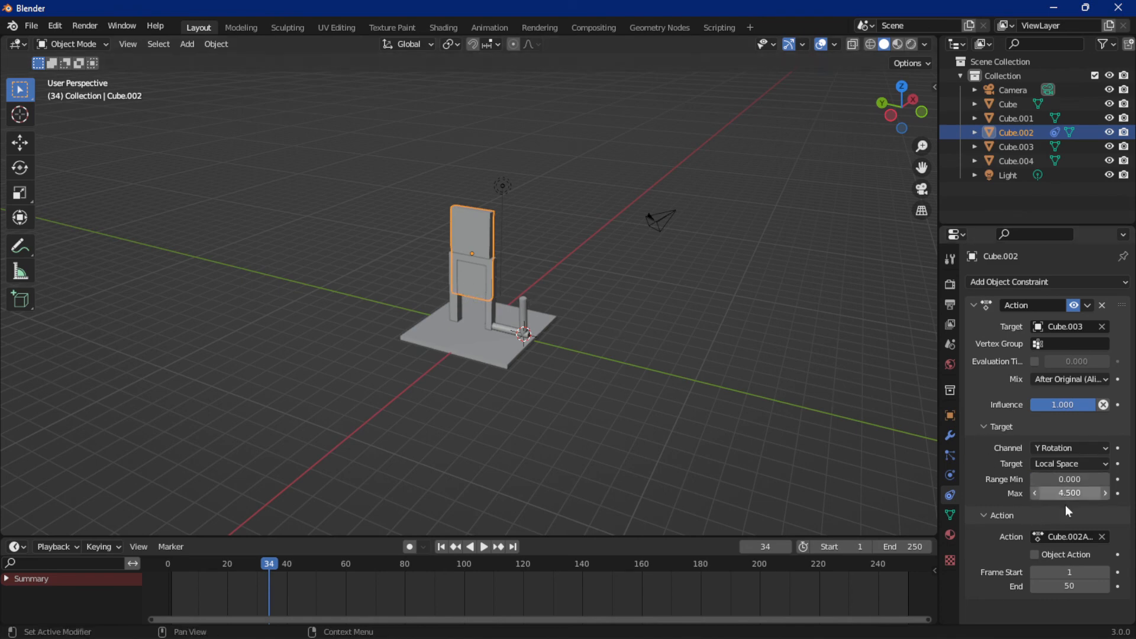
left_click(1066, 465)
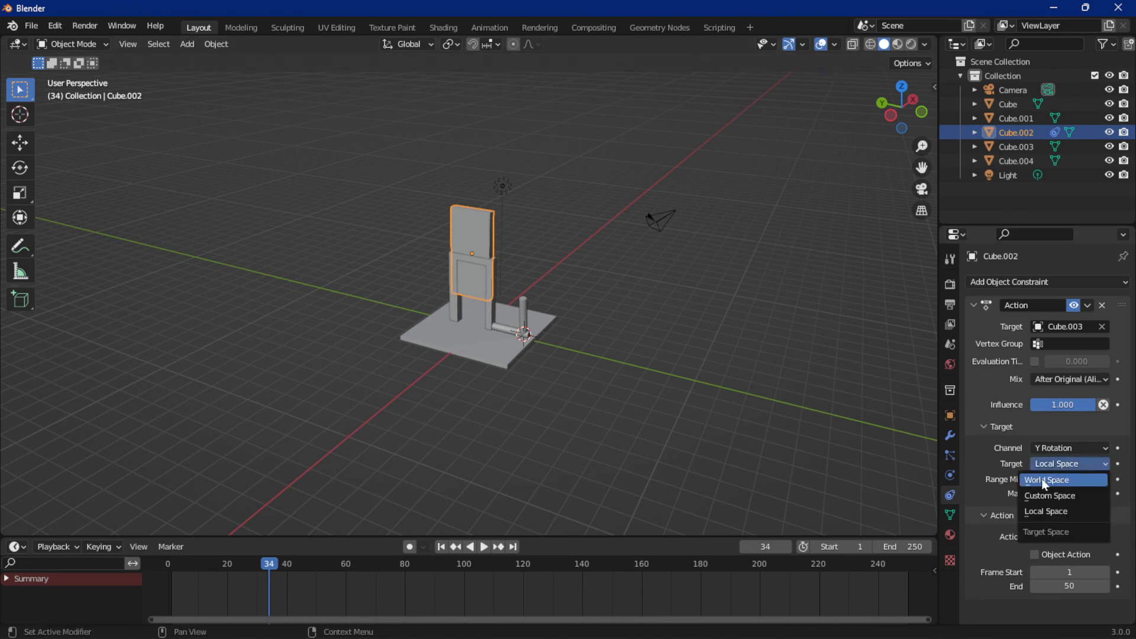
left_click(1045, 479)
Lower the panel along the global Z axis until it sits within the frame just above the base
key("g")
key("z")
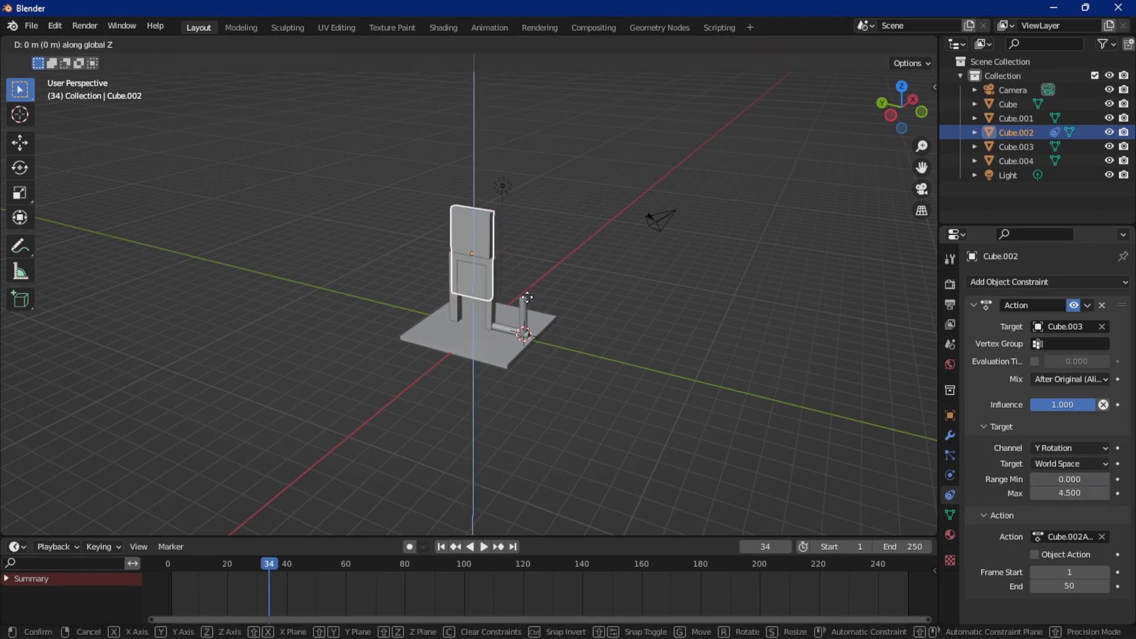
left_click(529, 332)
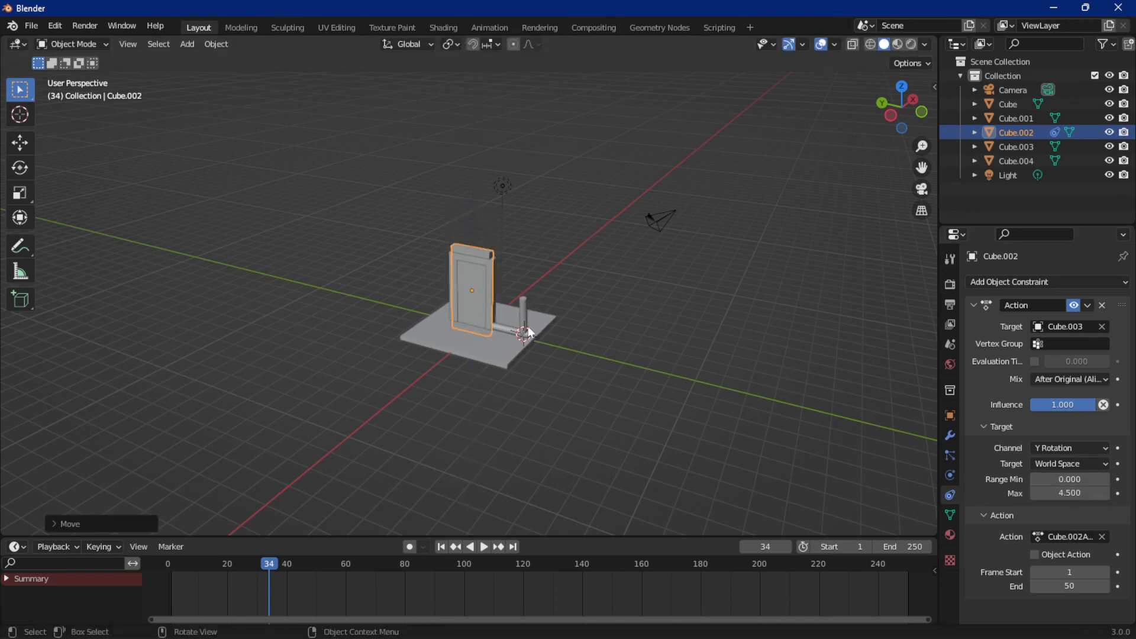
Try rotating the upright cylinder slightly about the global Y axis to test how the lowered panel responds
left_click(526, 315)
key("r")
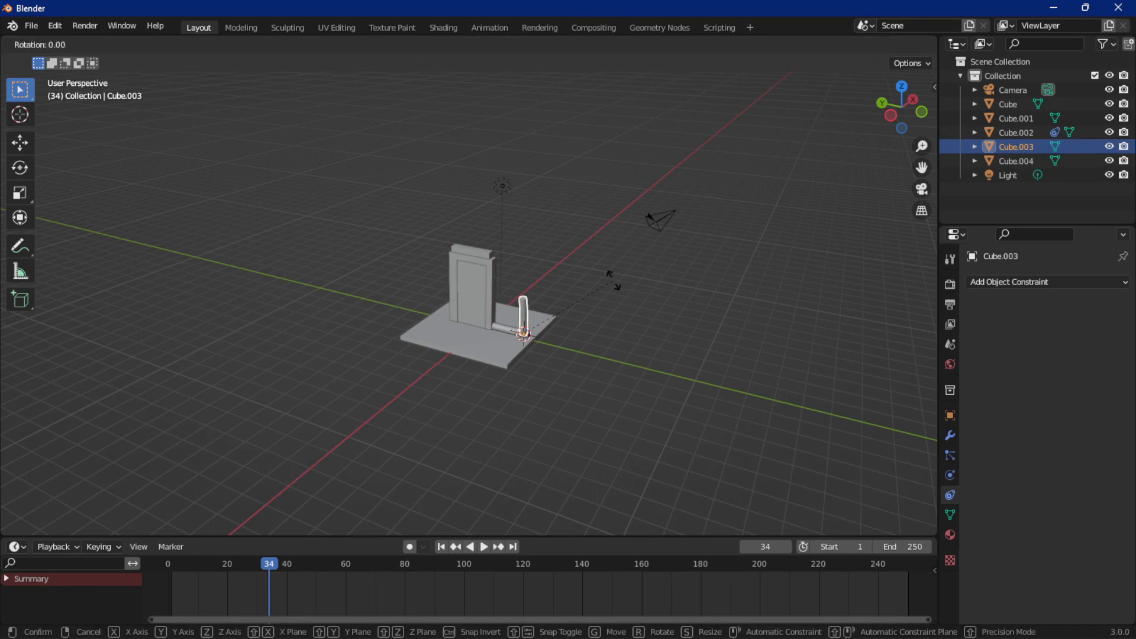
key("y")
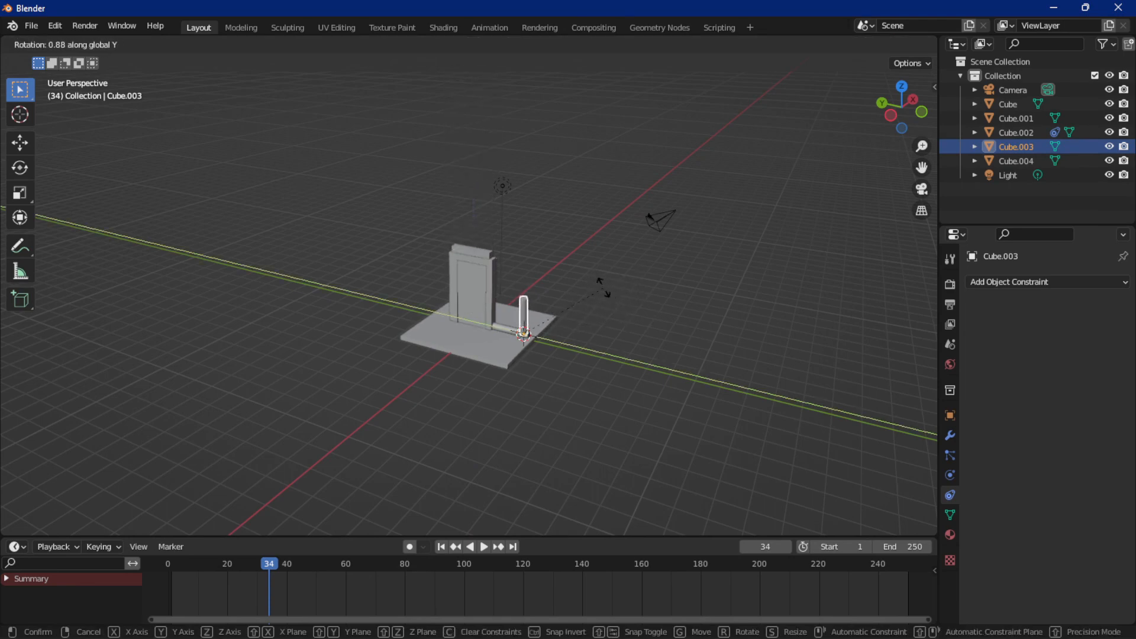
left_click(612, 299)
Set the Range Max of the panel's Action constraint to 45.5
left_click(488, 302)
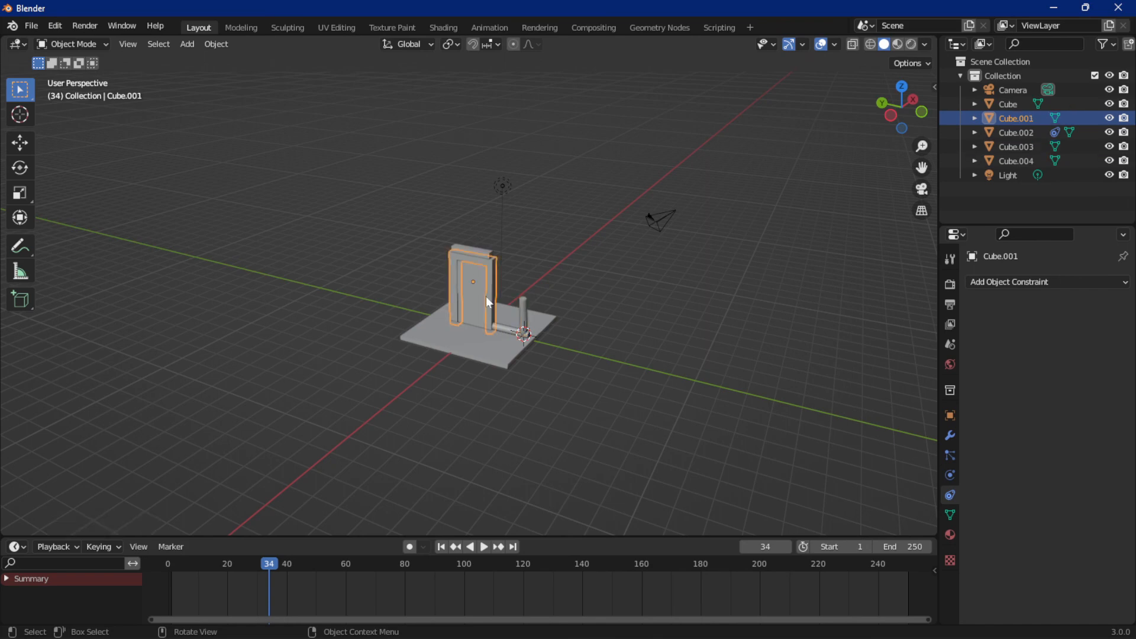
left_click(473, 289)
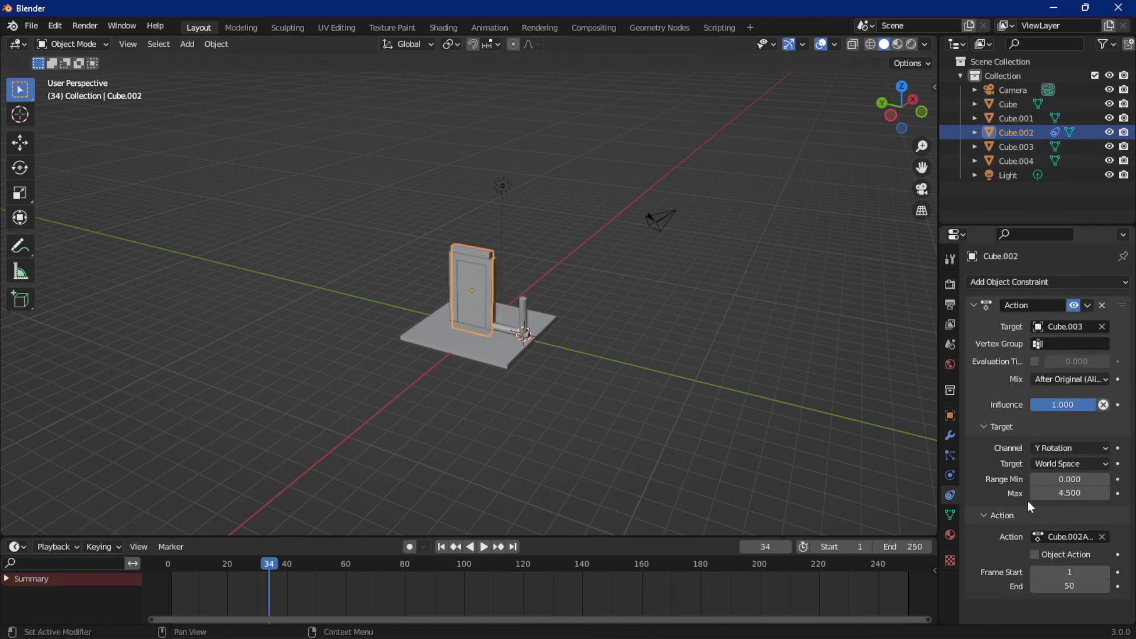
left_click_drag(1069, 493, 1078, 496)
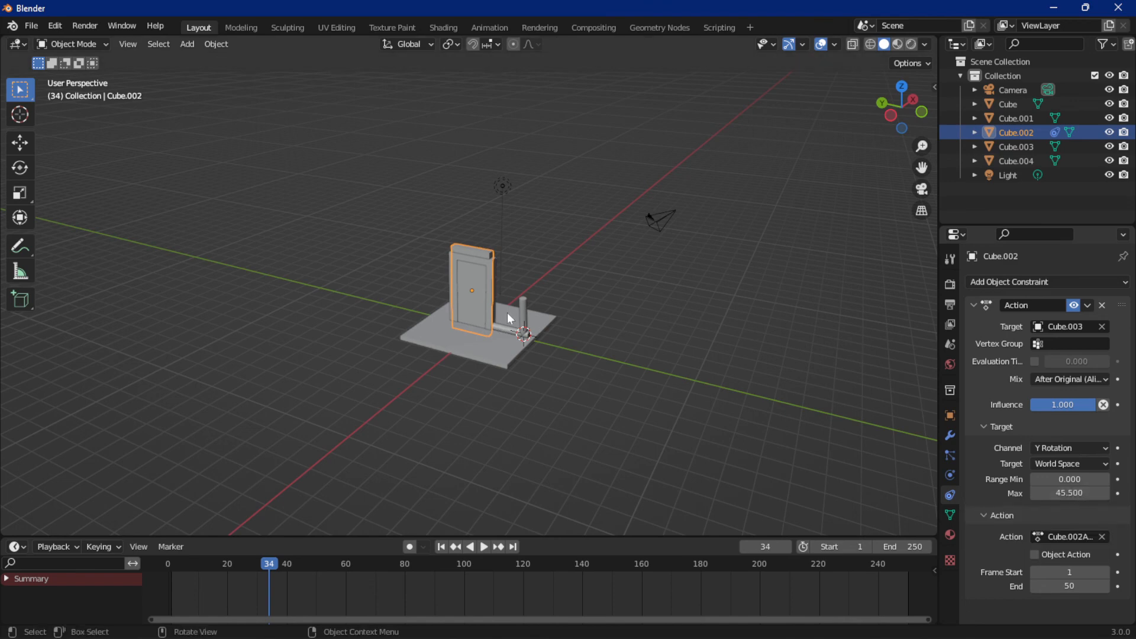
Tilt the upright cylinder slightly about the global Y axis to test the widened constraint range
left_click(529, 315)
key("r")
key("y")
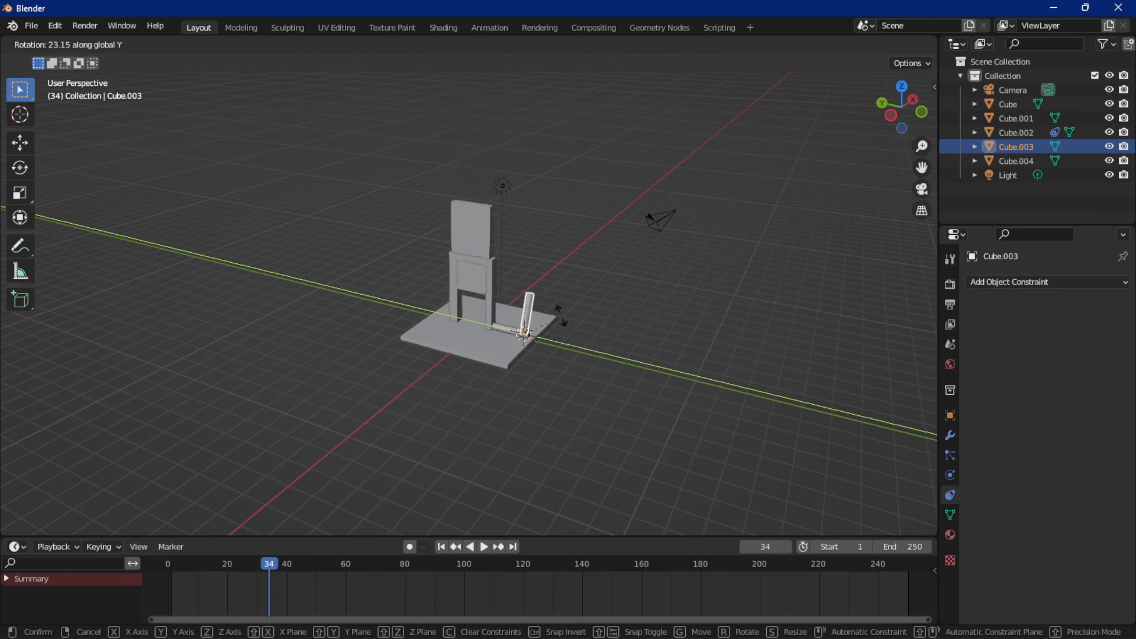
left_click(562, 319)
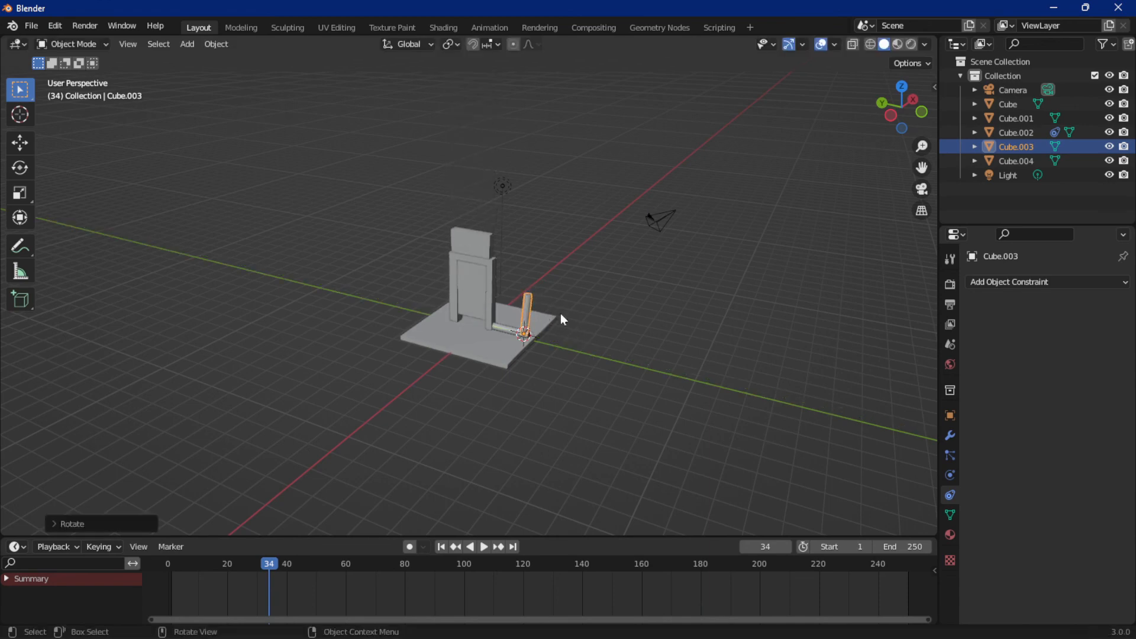
Try a Range Min of 19.6 on the panel's Action constraint, and rotate the upright cylinder a little further about global Y
left_click(472, 303)
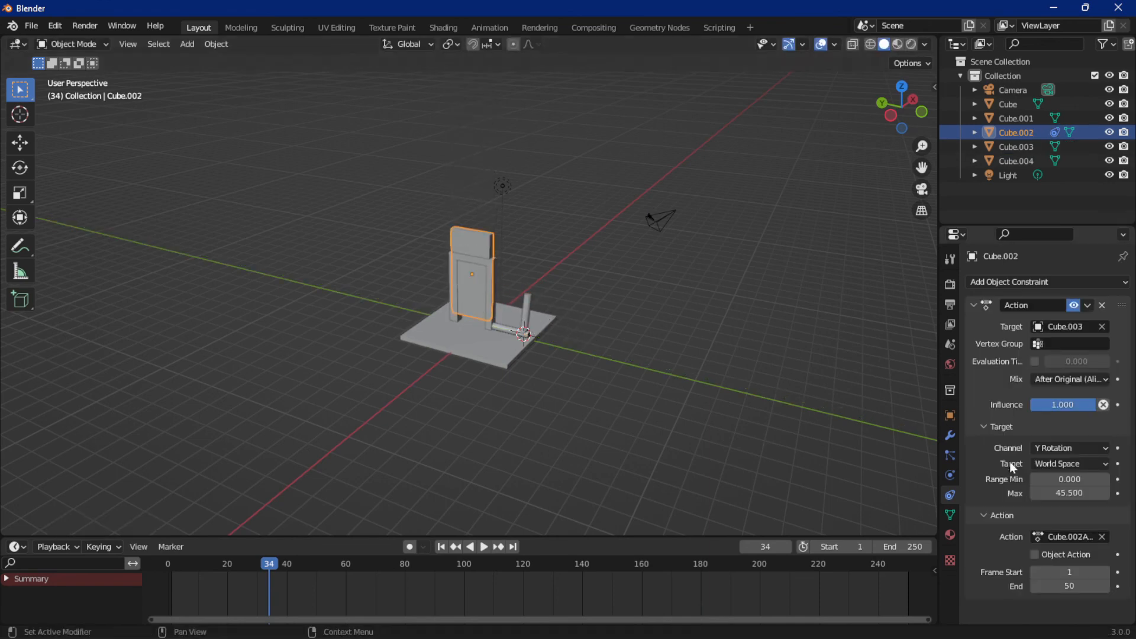
left_click_drag(1062, 479, 1097, 479)
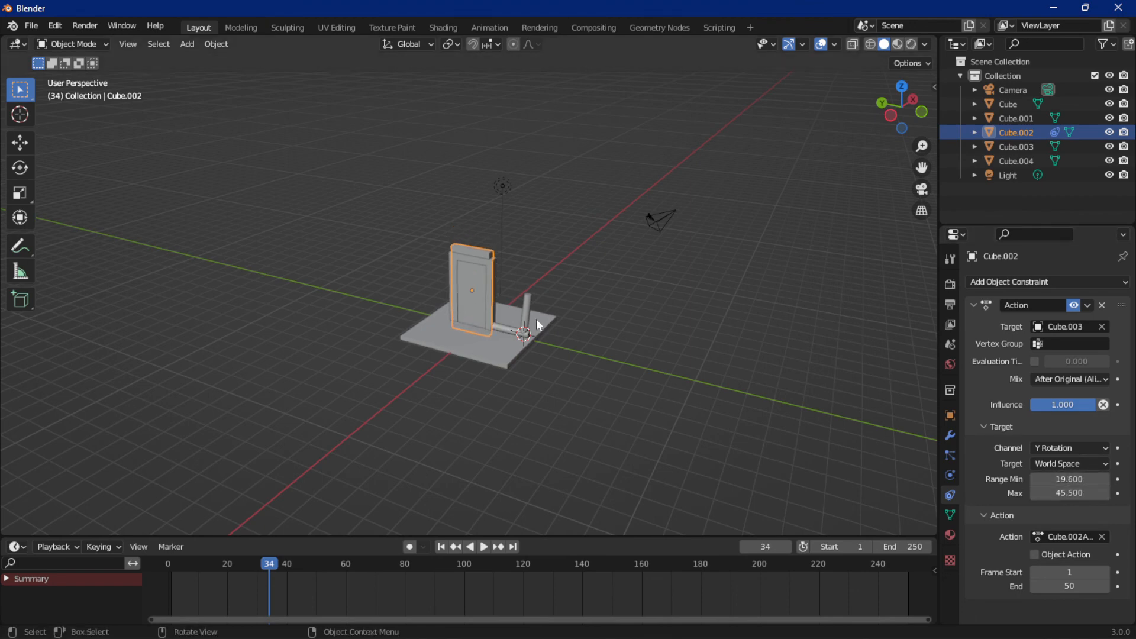
left_click(528, 307)
key("r")
key("y")
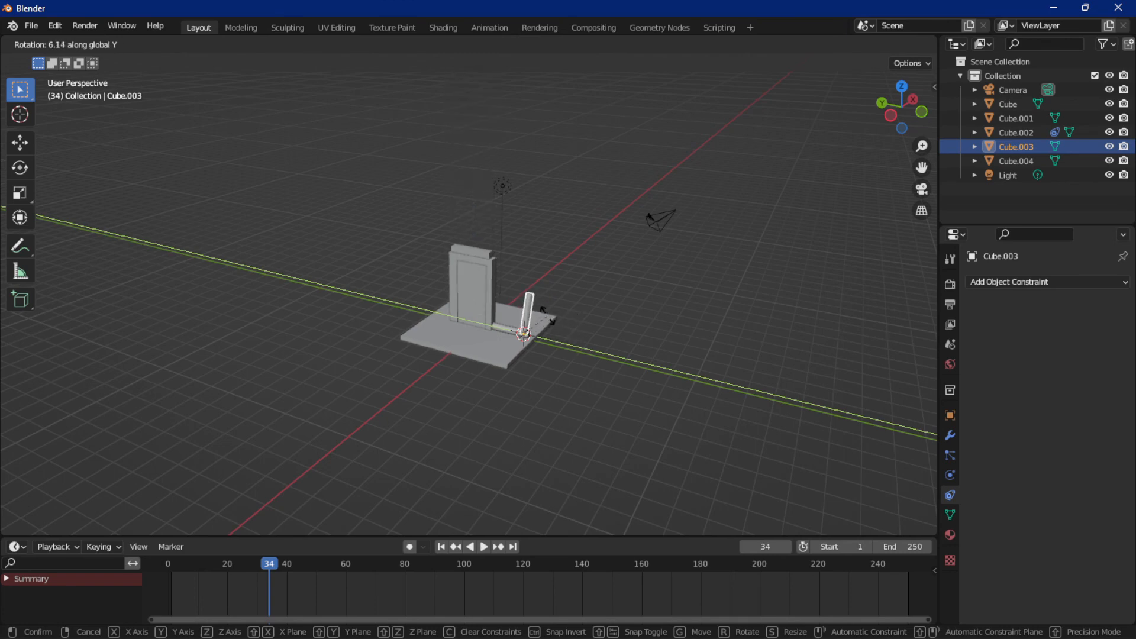
left_click(545, 314)
Set the Range Min of the panel's Action constraint to 0
left_click(465, 303)
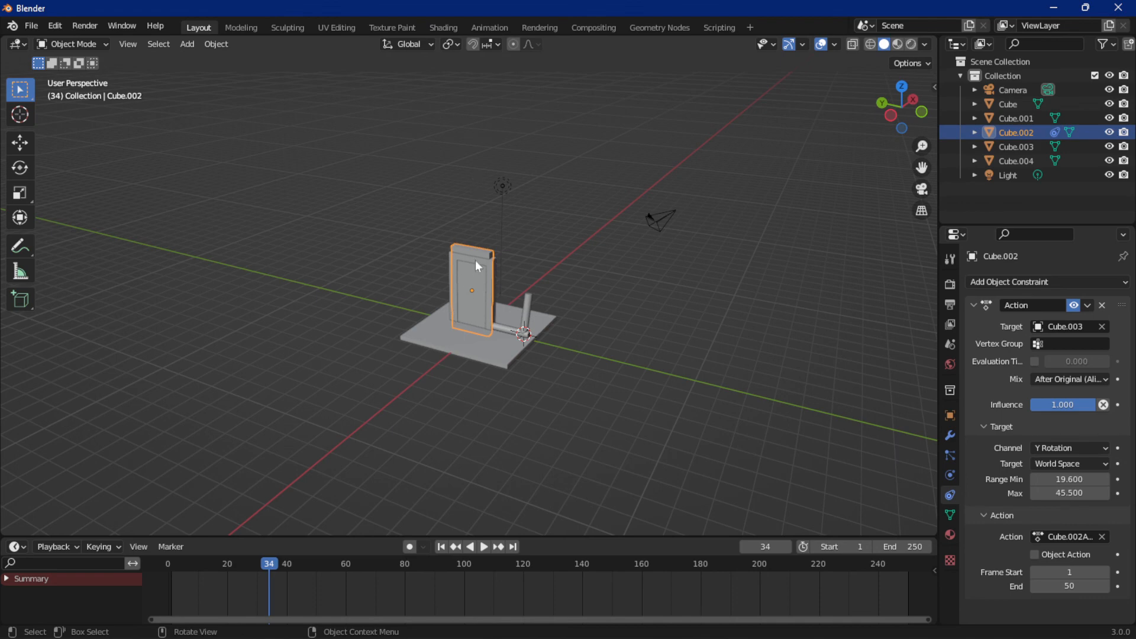
left_click(1069, 479)
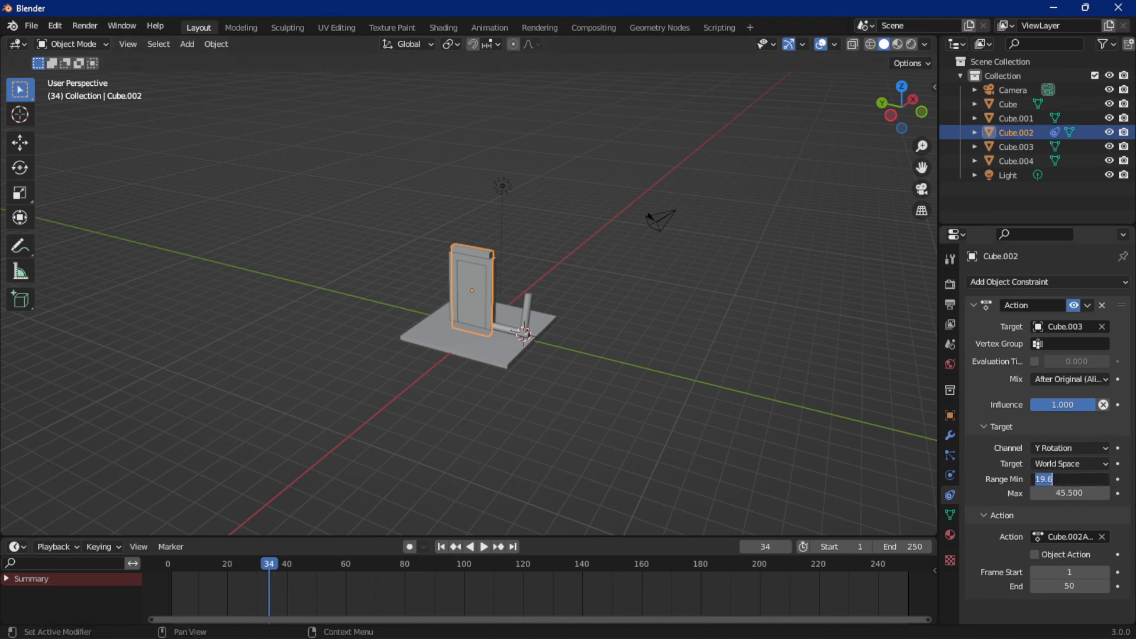
type("0")
key("Return")
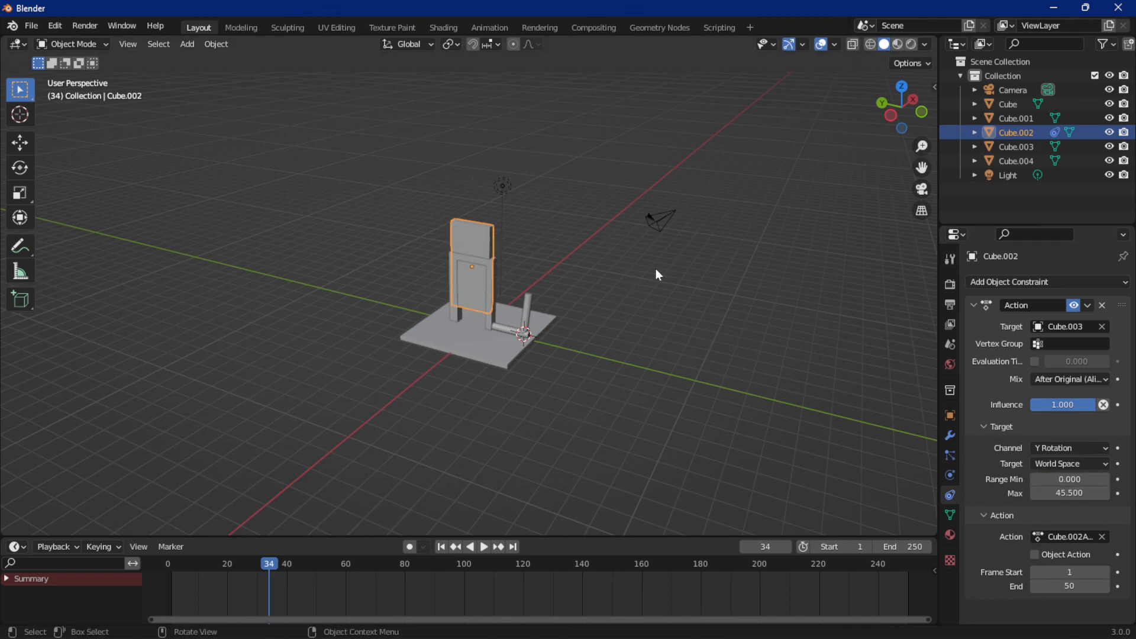
Open the list of object constraints available for the panel
left_click(1035, 283)
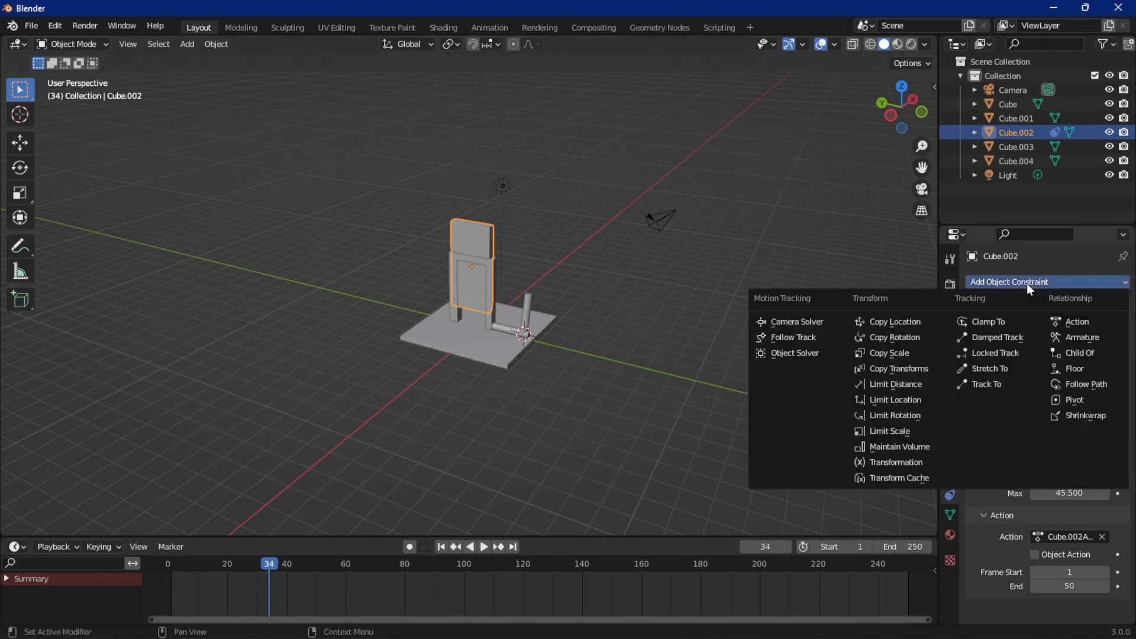